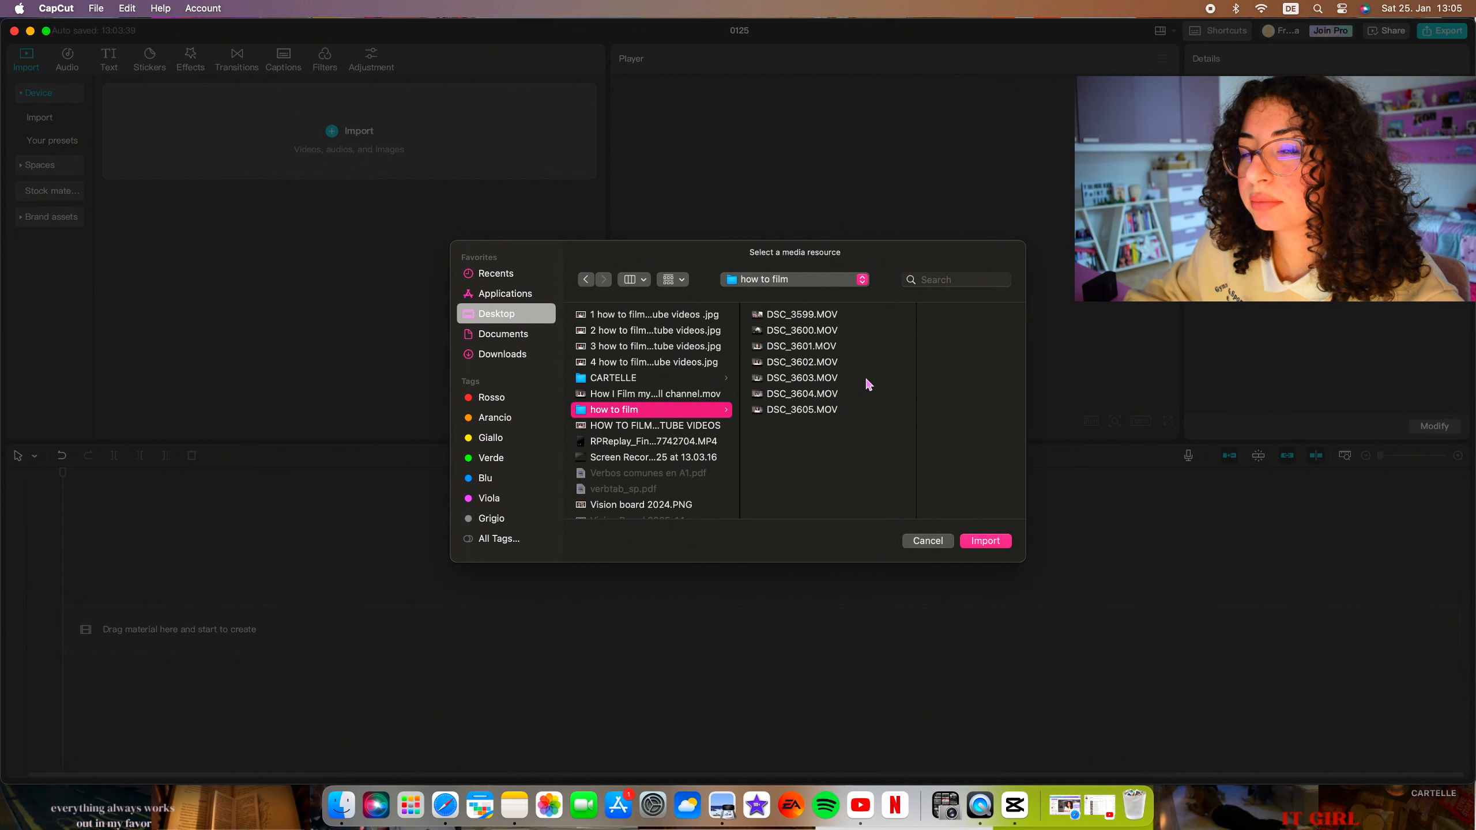
Import all seven clips, DSC_3599.MOV to DSC_3605.MOV, from the "how to film" folder into the project.
left_click_drag(862, 429, 754, 316)
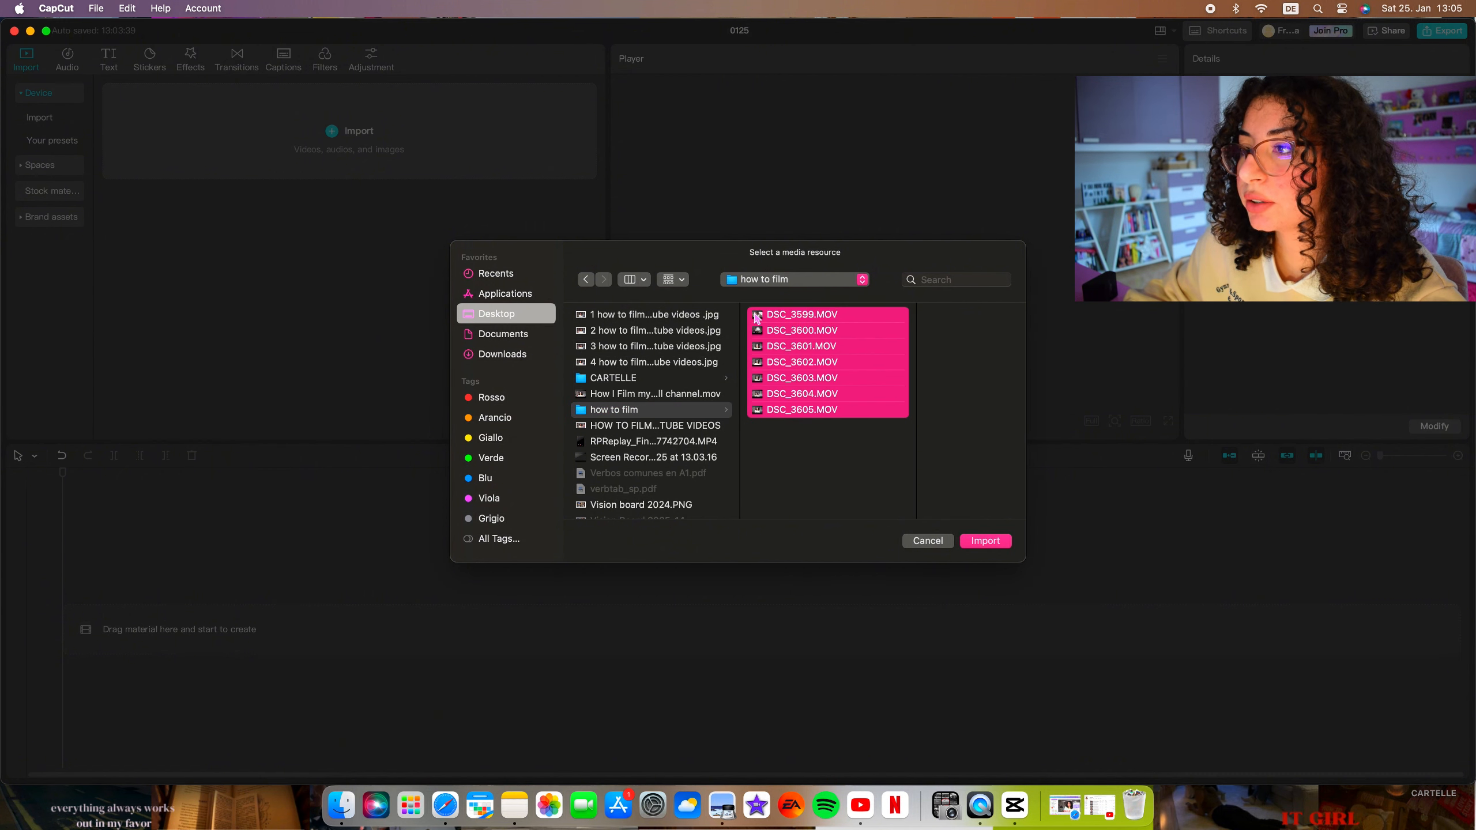
left_click(985, 542)
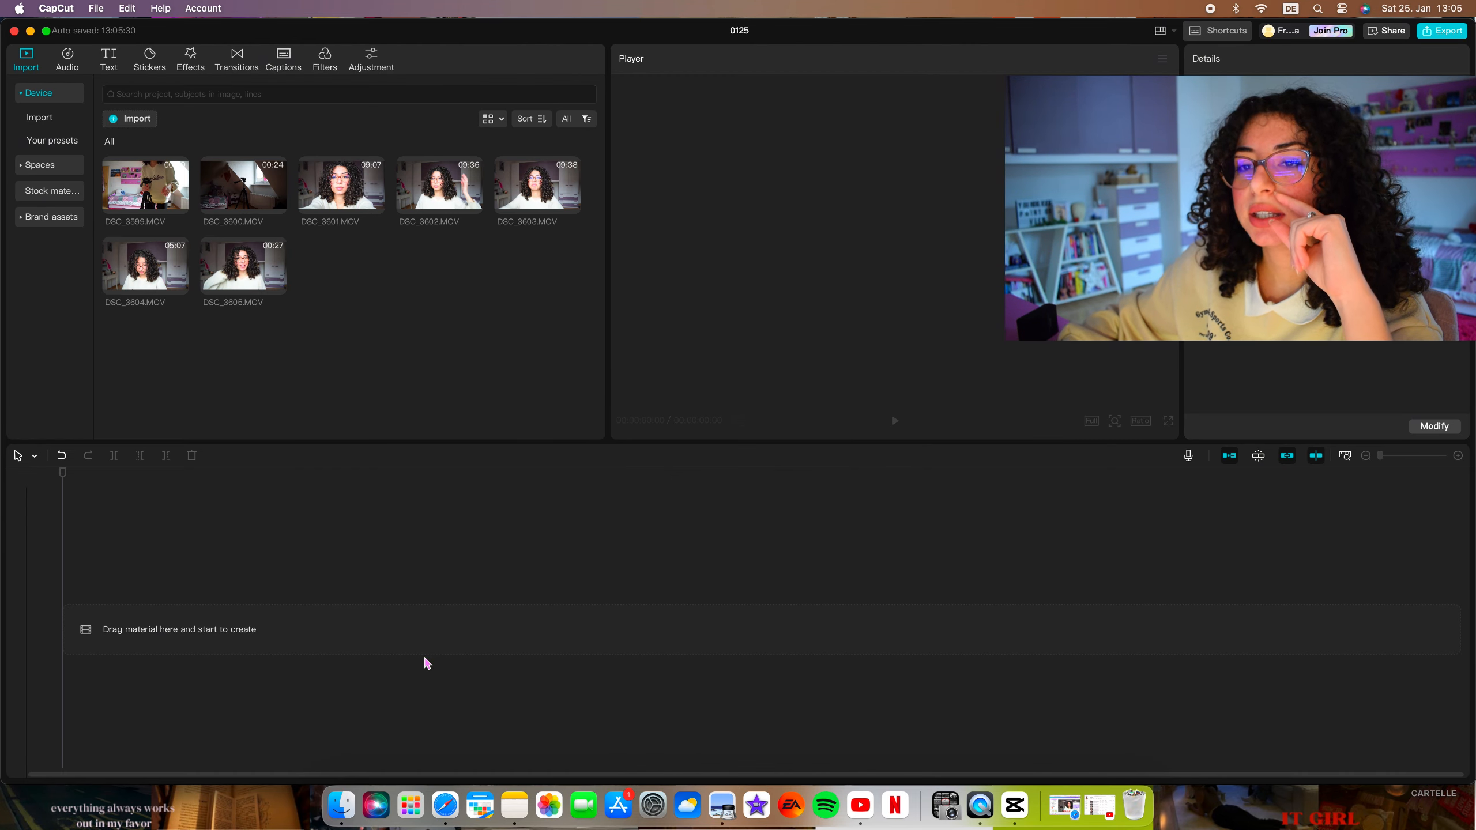
mouse_move(269, 293)
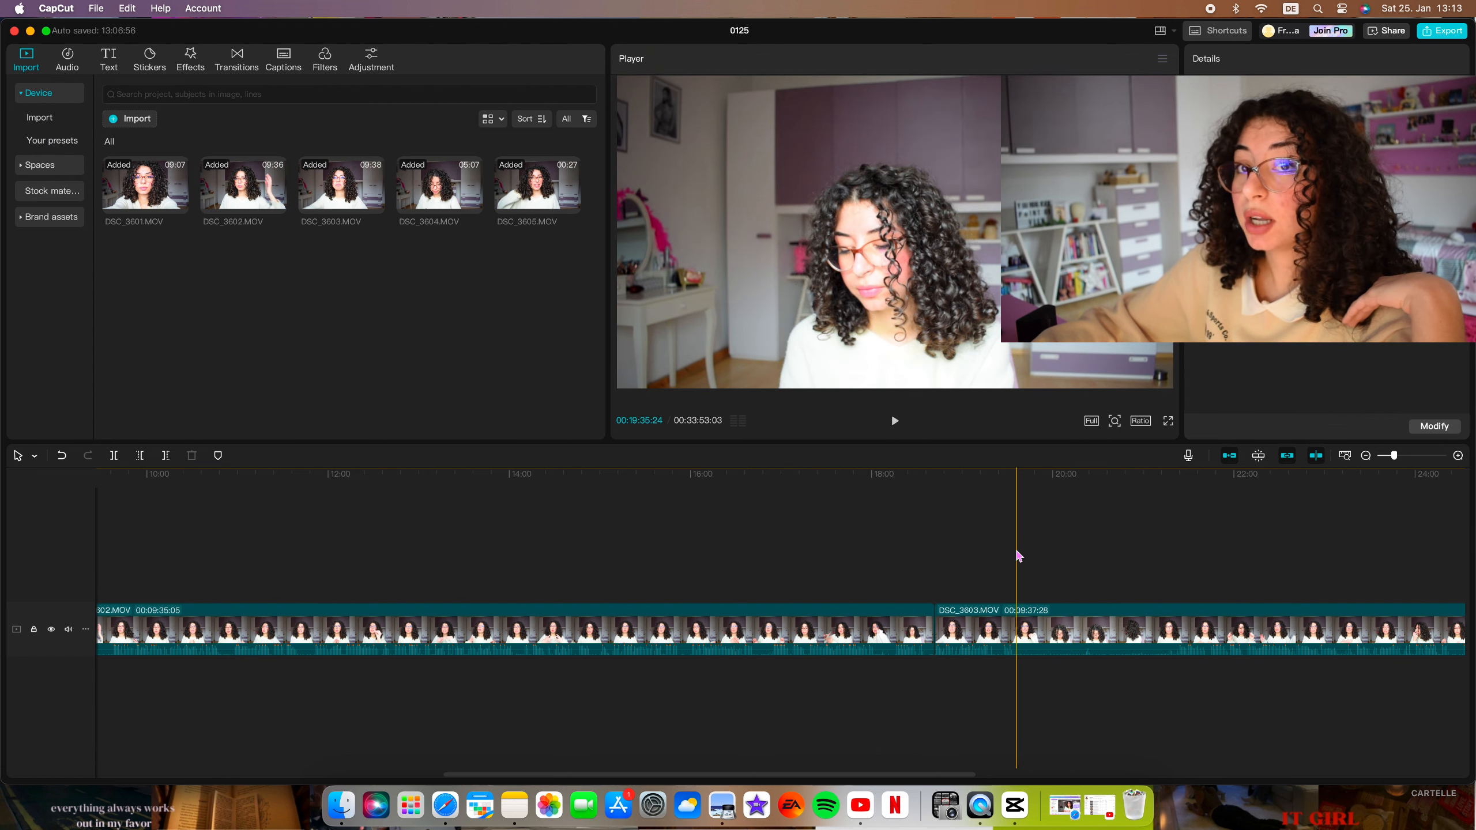
Split the DSC_3603.MOV clip on the timeline at about 00:19:33.
scroll(1101, 570, "left", 10)
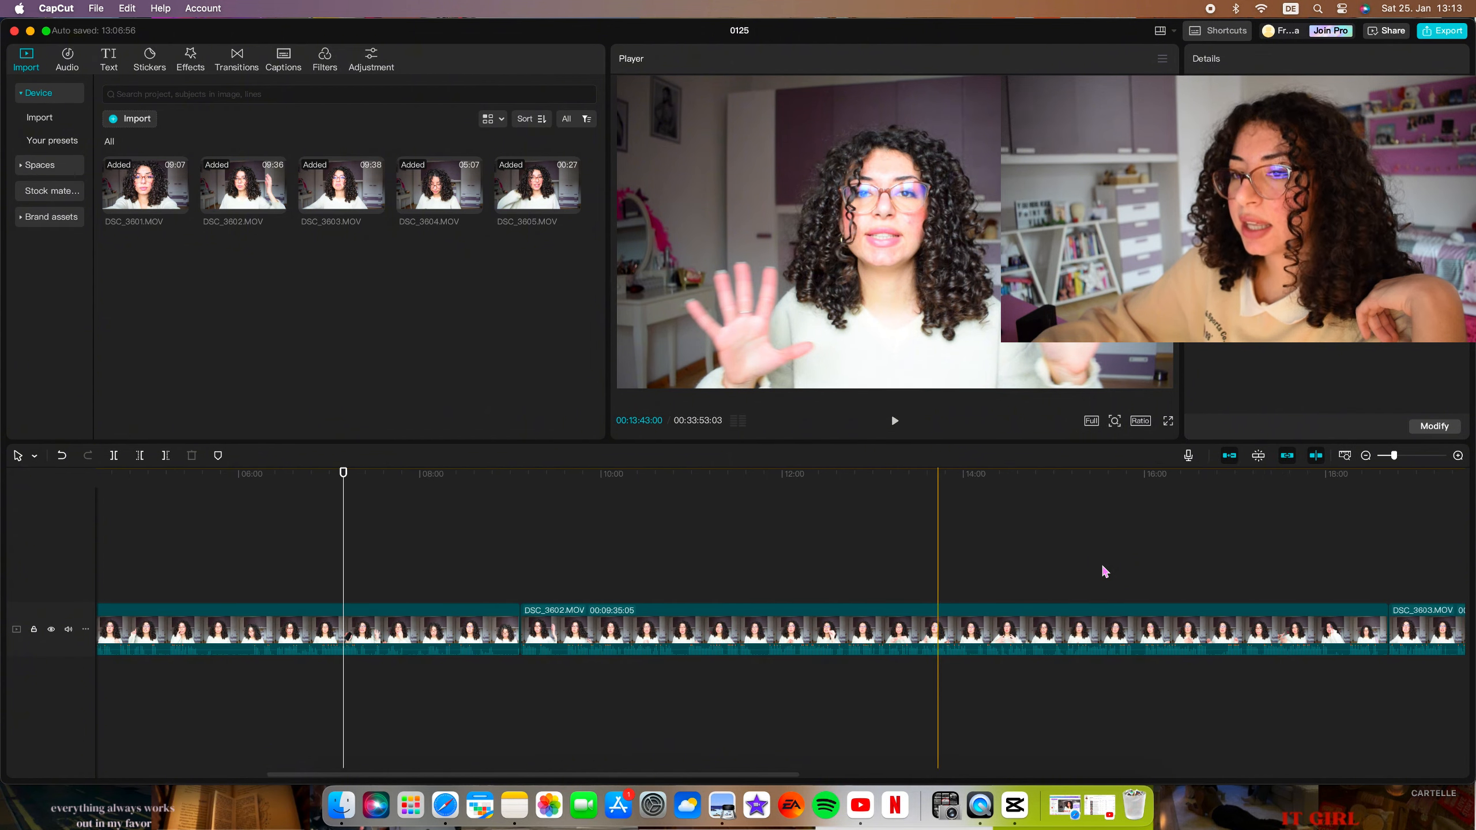
scroll(1102, 571, "left", 5)
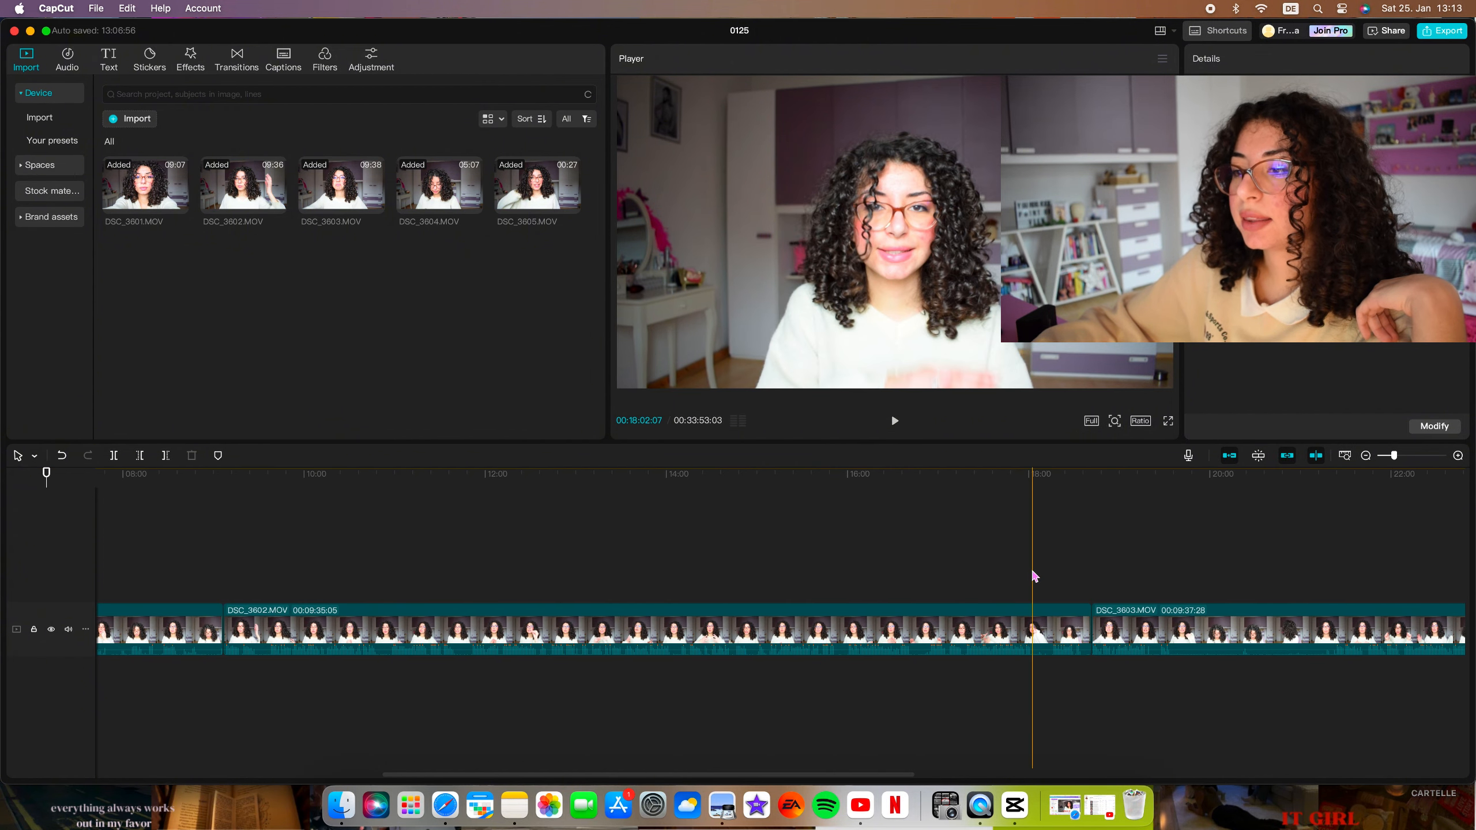
scroll(927, 551, "left", 10)
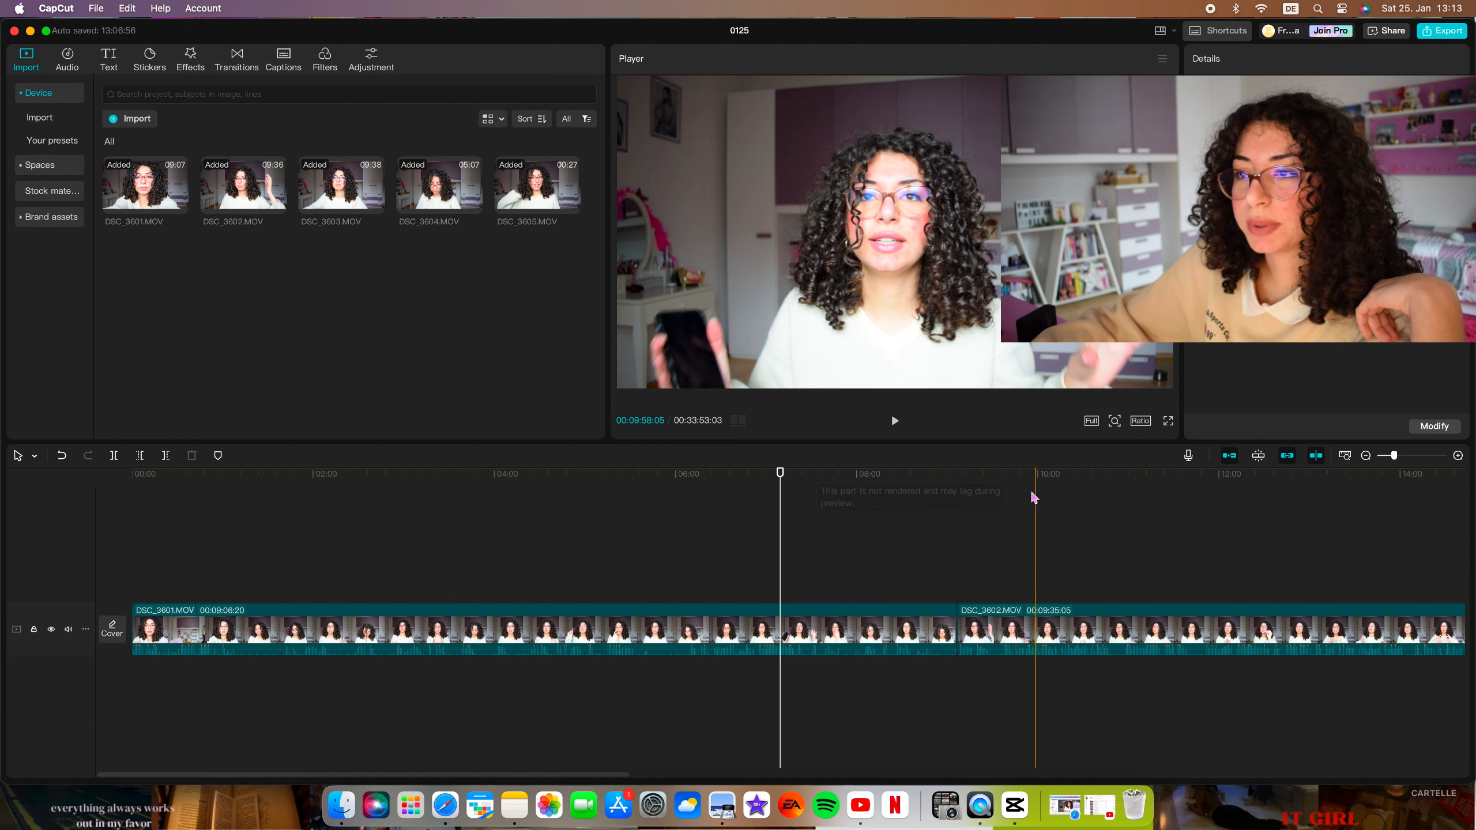
scroll(1044, 501, "right", 8)
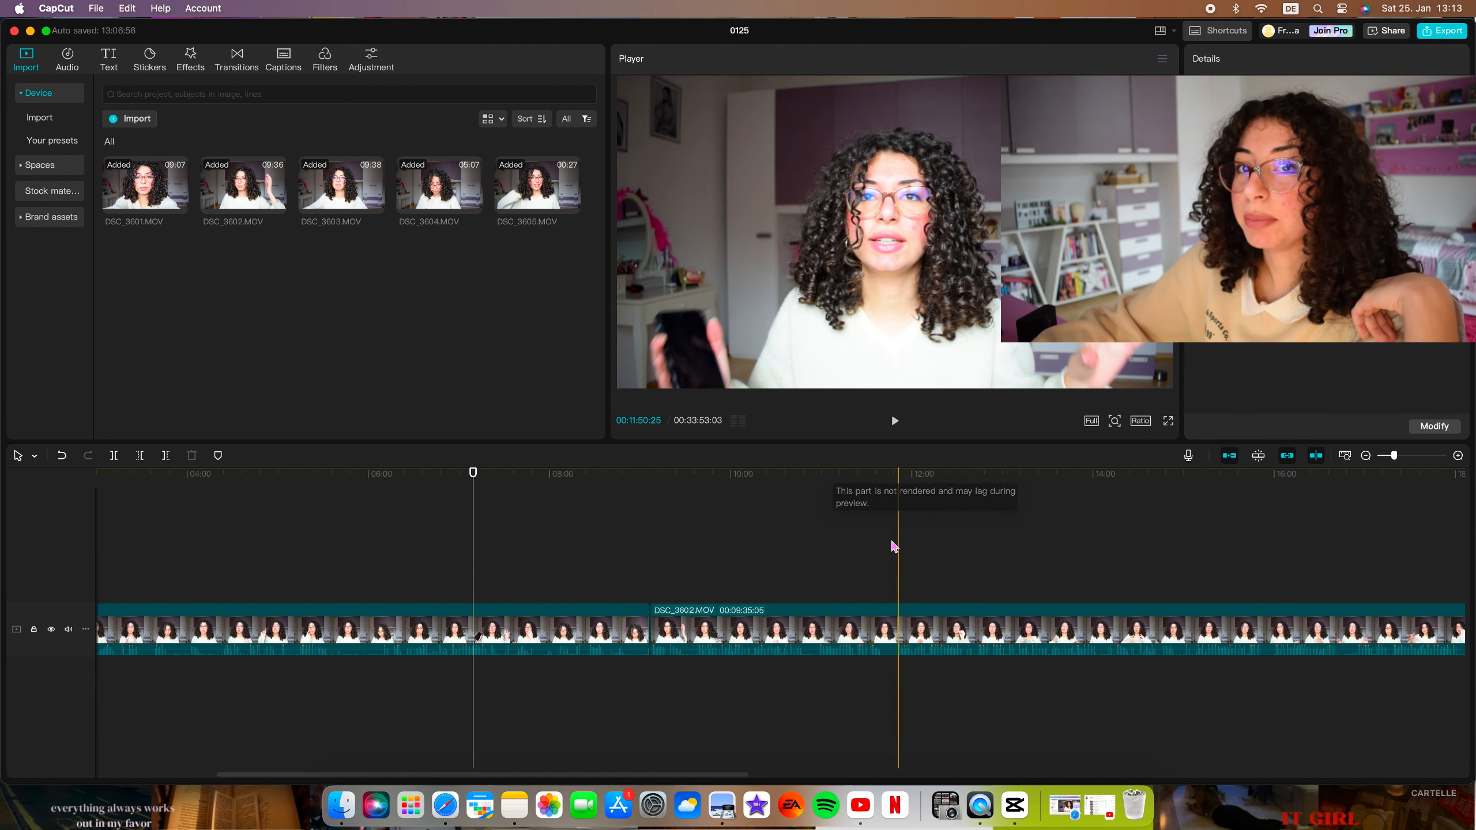
scroll(930, 523, "right", 15)
left_click(846, 581)
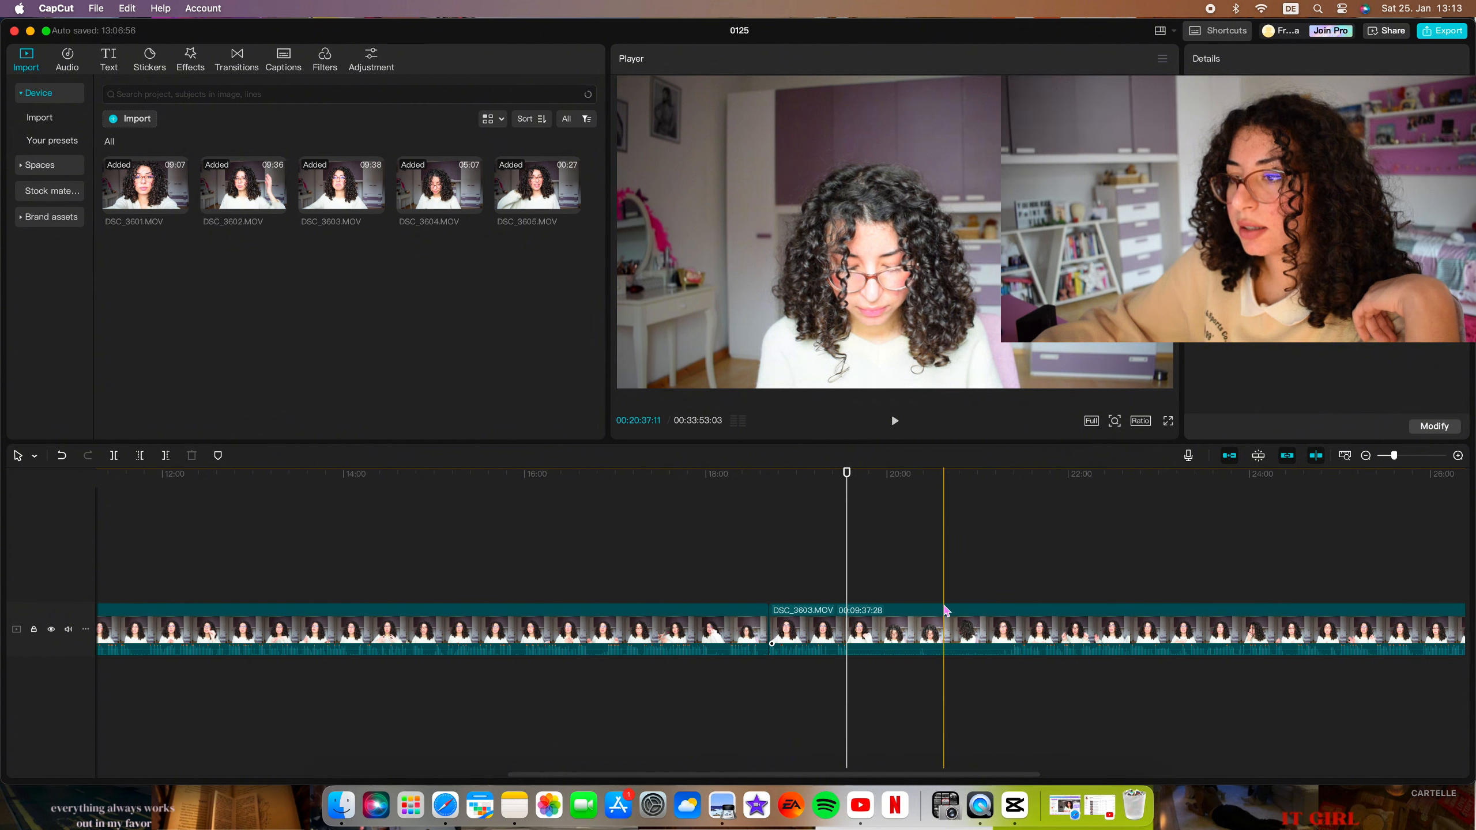
left_click(115, 457)
Trim the start of the second DSC_3603.MOV segment, removing everything before about 00:21:16.
left_click(1001, 575)
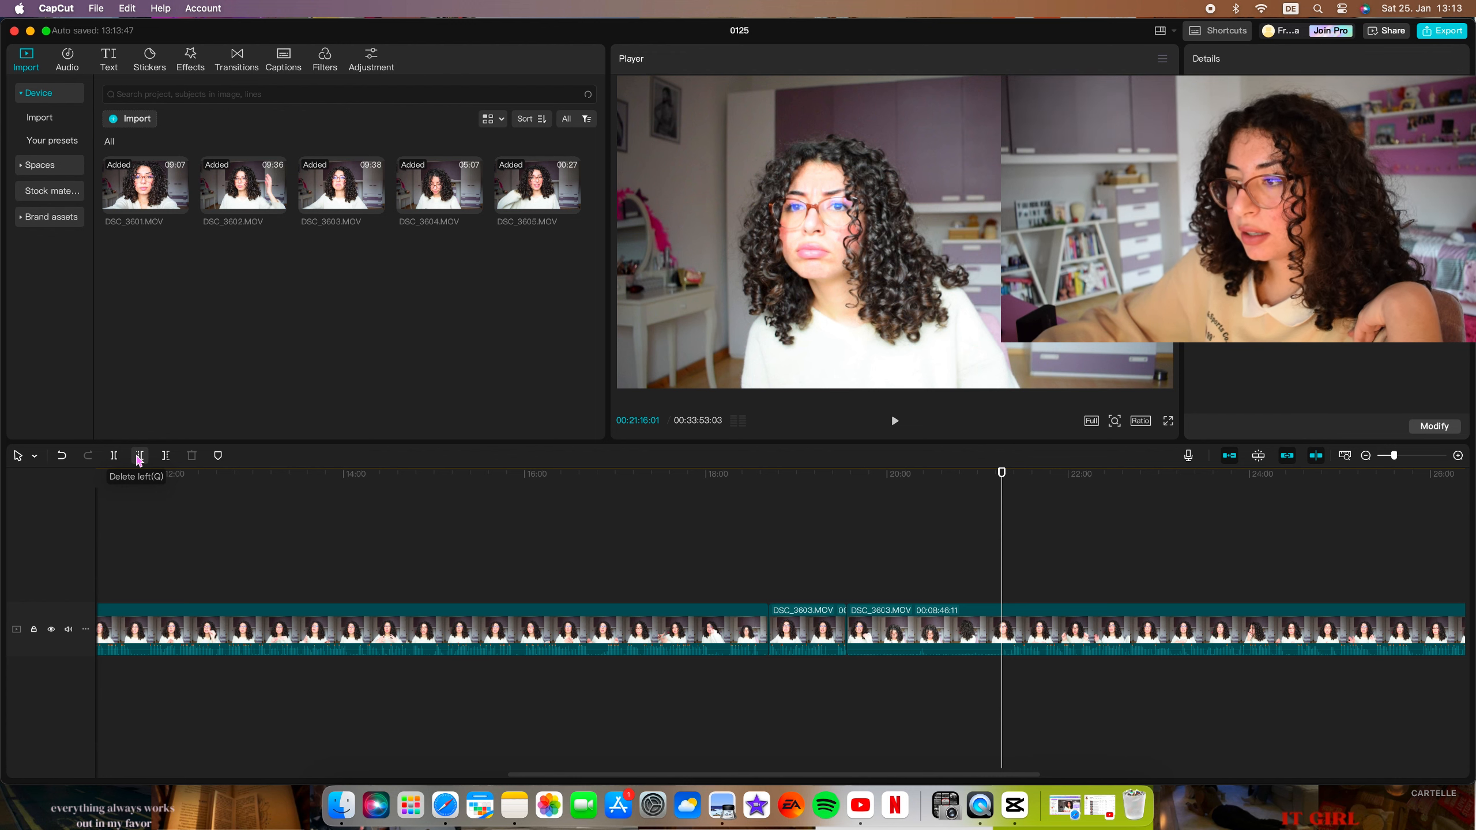
left_click(140, 457)
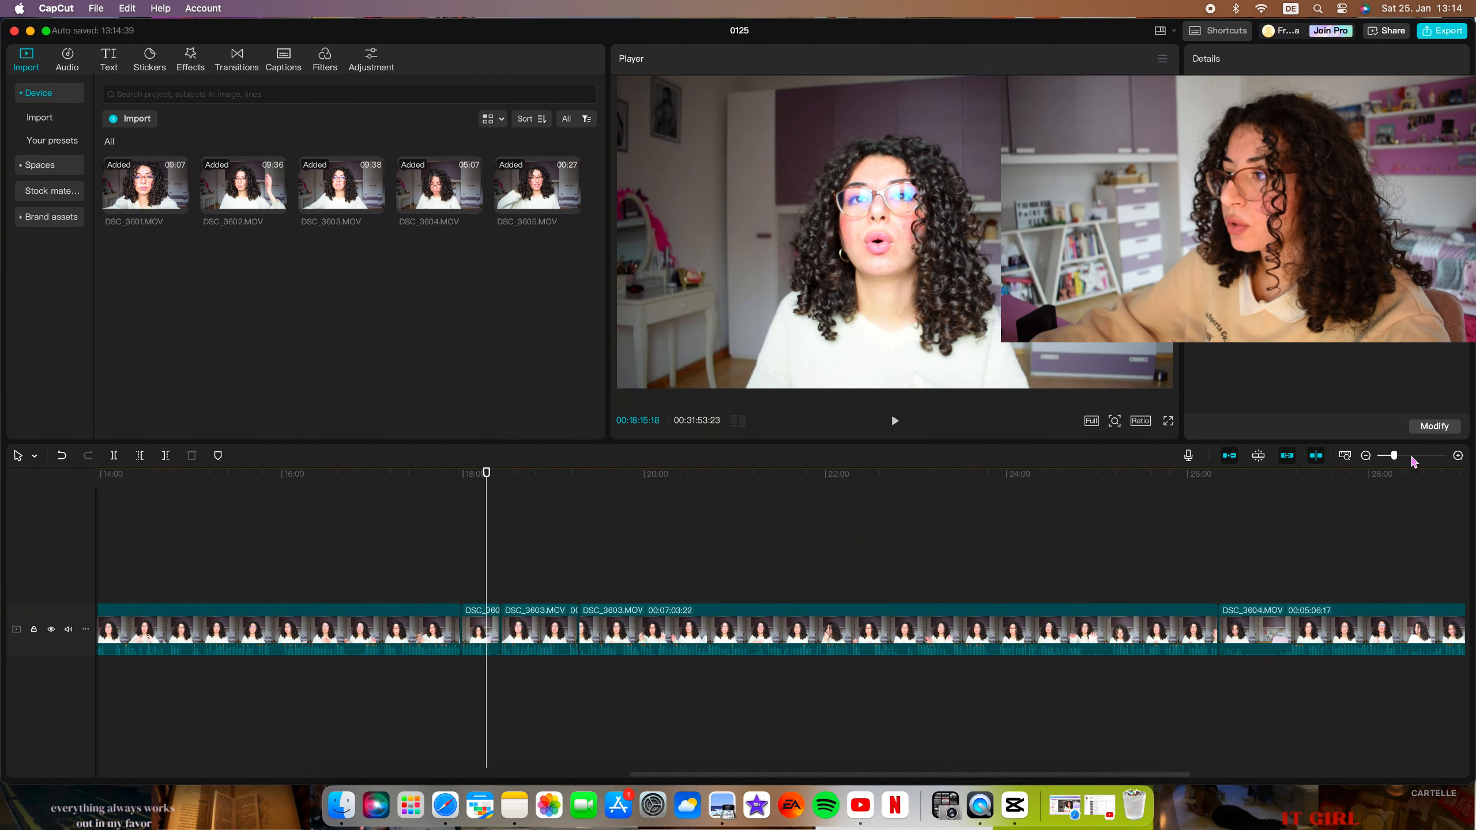
Add a marker to the timeline at about 00:15:30.
left_click(1413, 456)
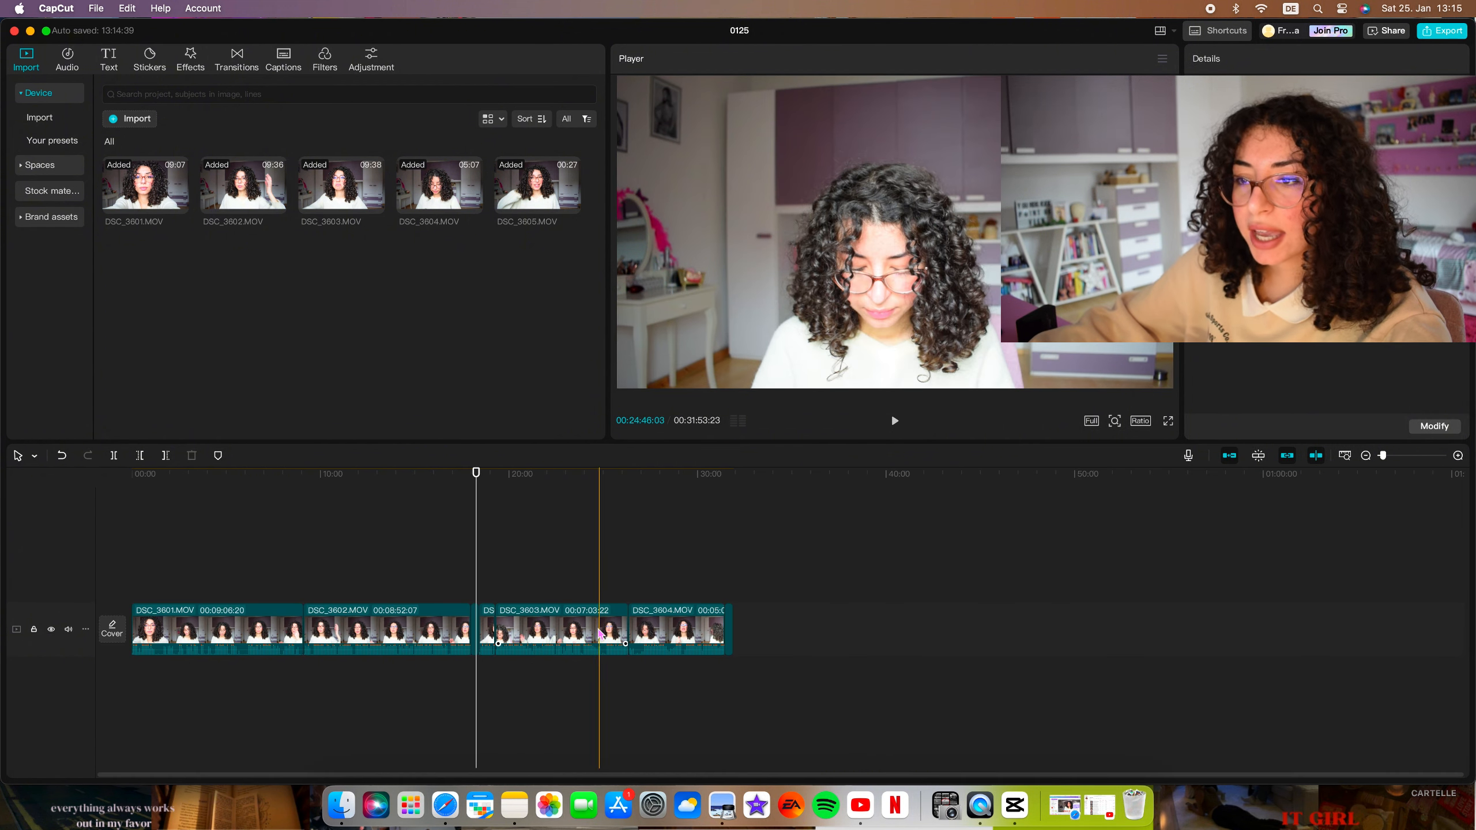
left_click(1417, 457)
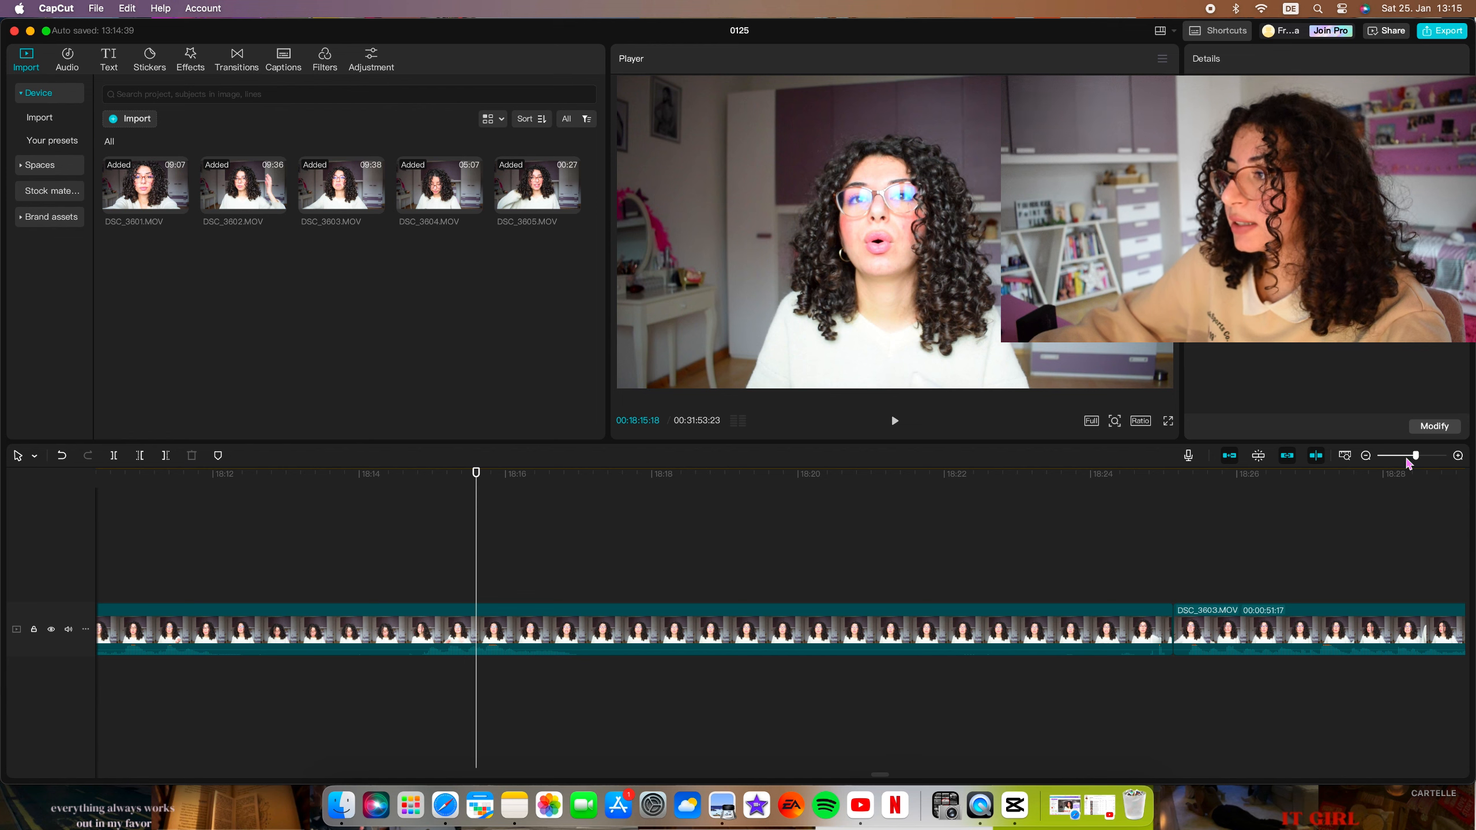
left_click(1412, 457)
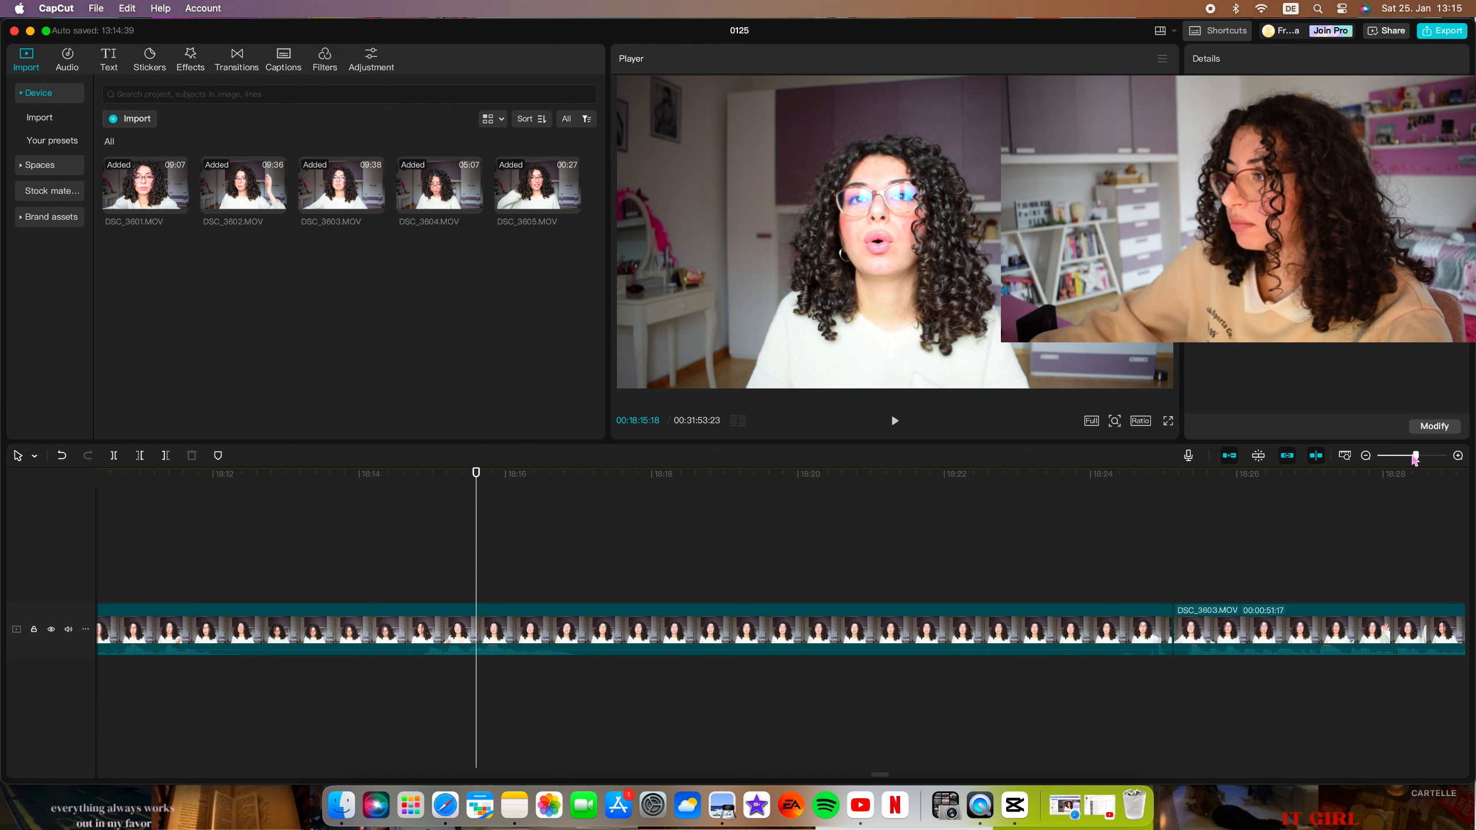
left_click(537, 587)
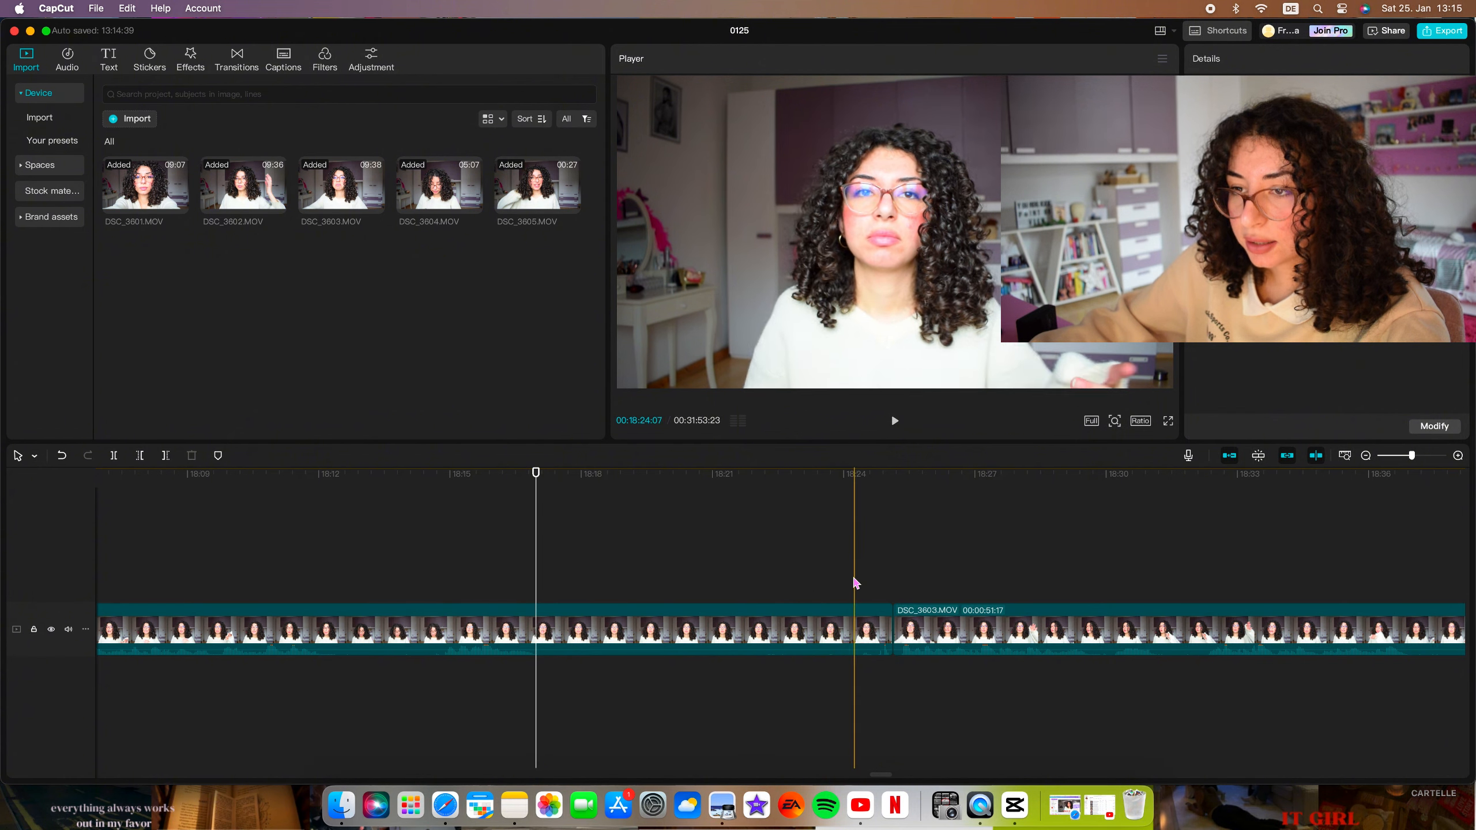
scroll(700, 569, "left", 15)
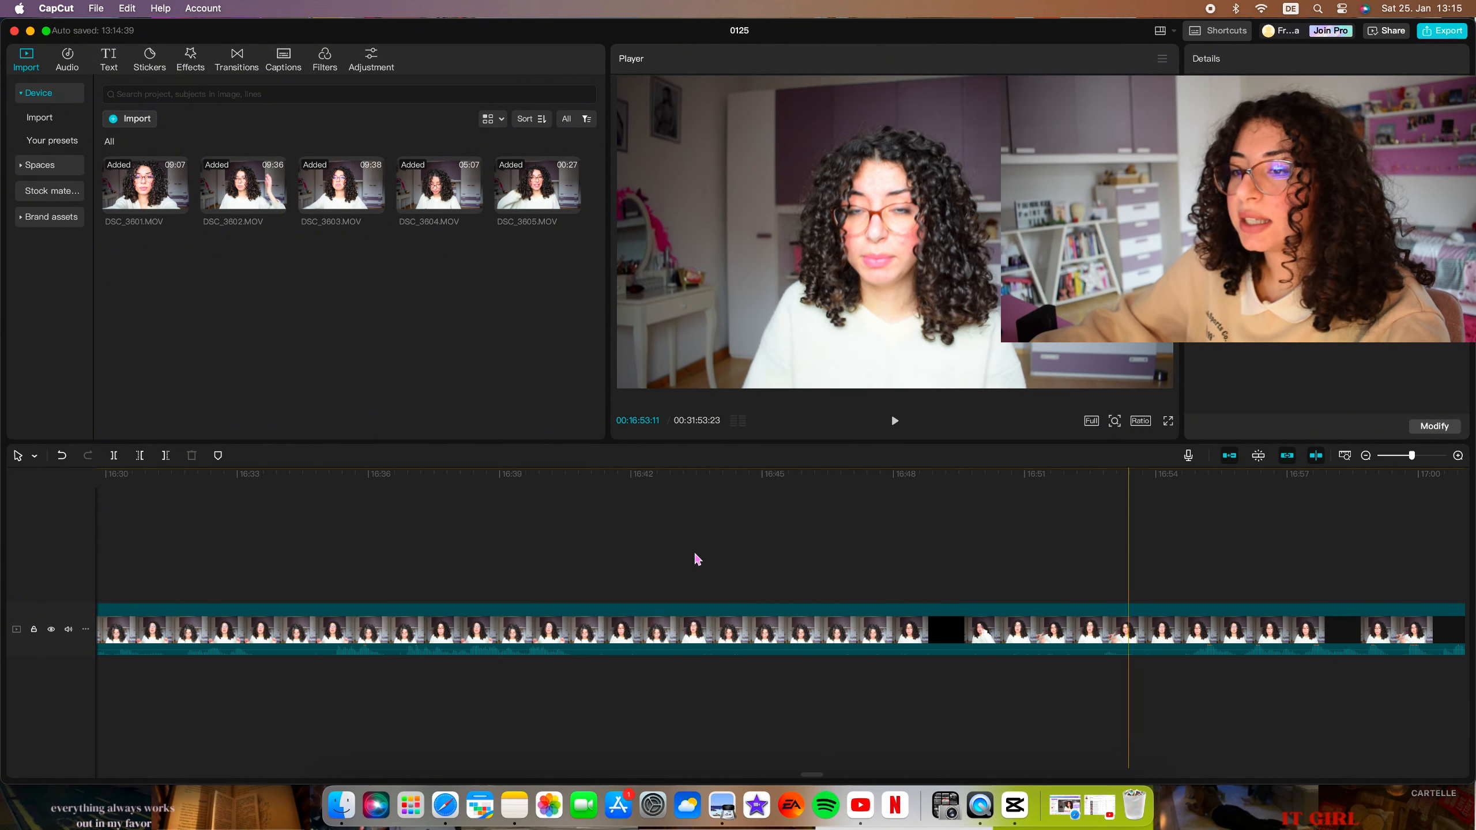
scroll(813, 586, "left", 8)
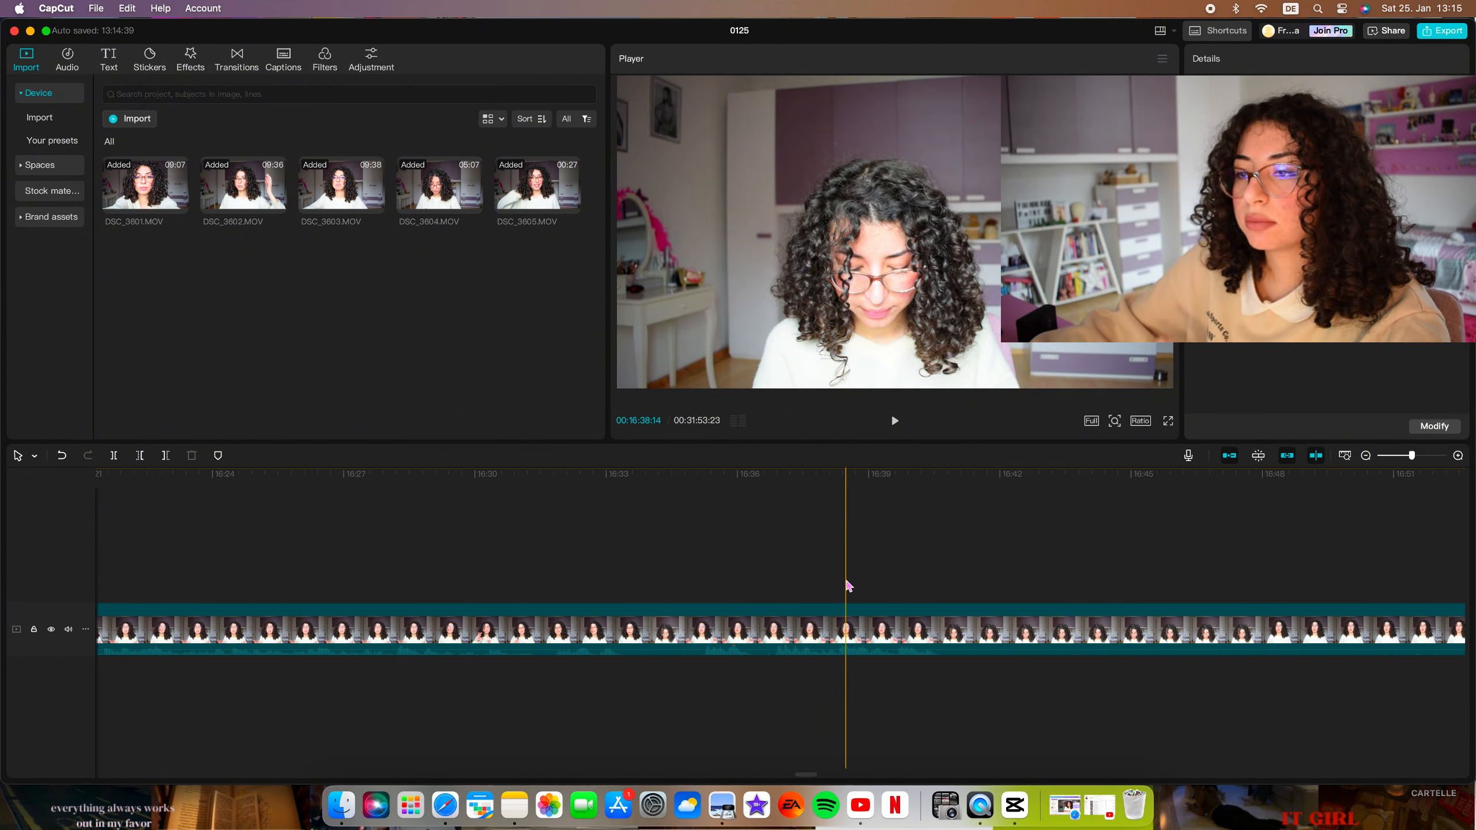
scroll(825, 581, "left", 10)
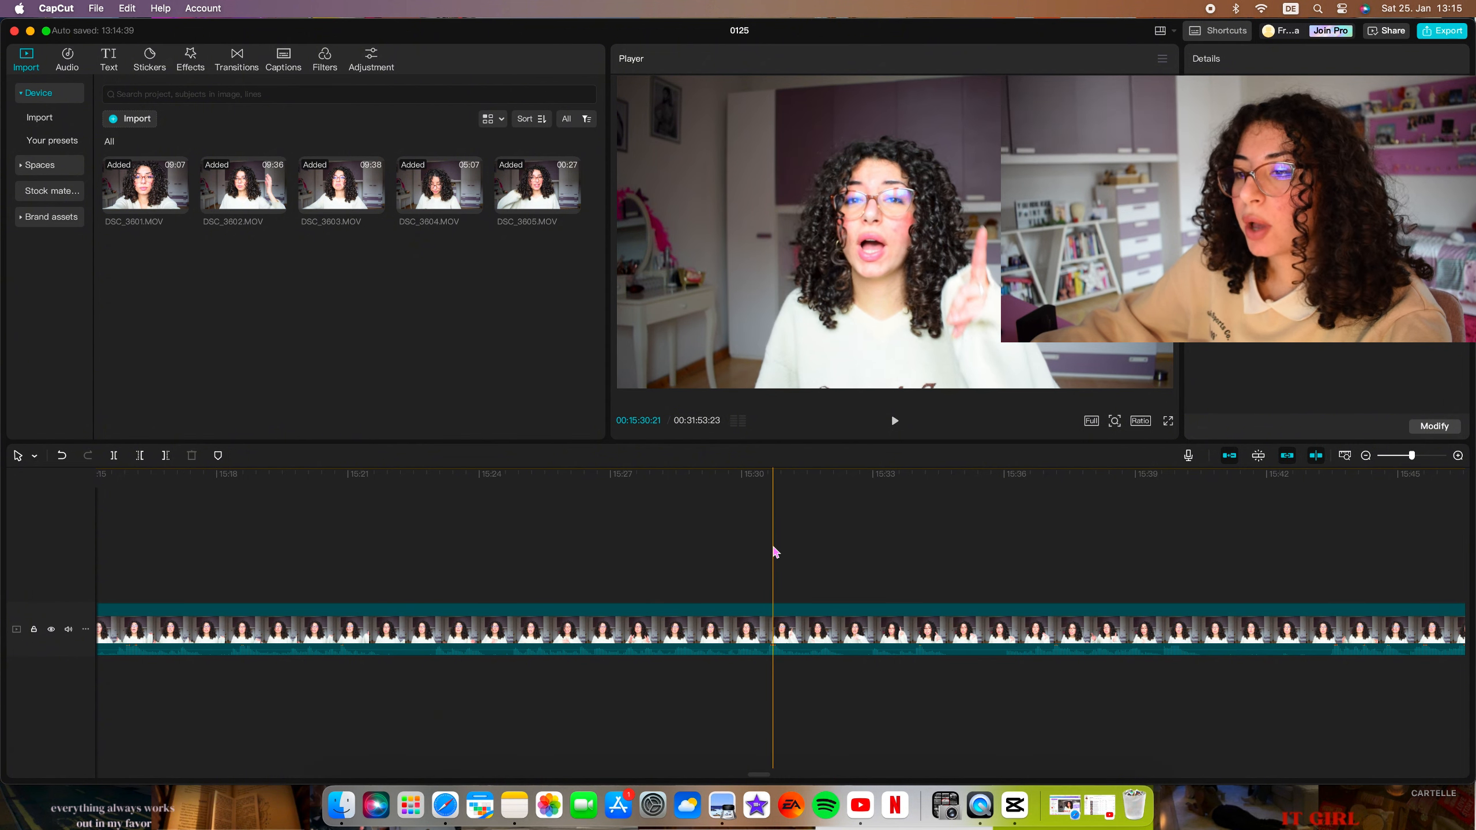
left_click(222, 458)
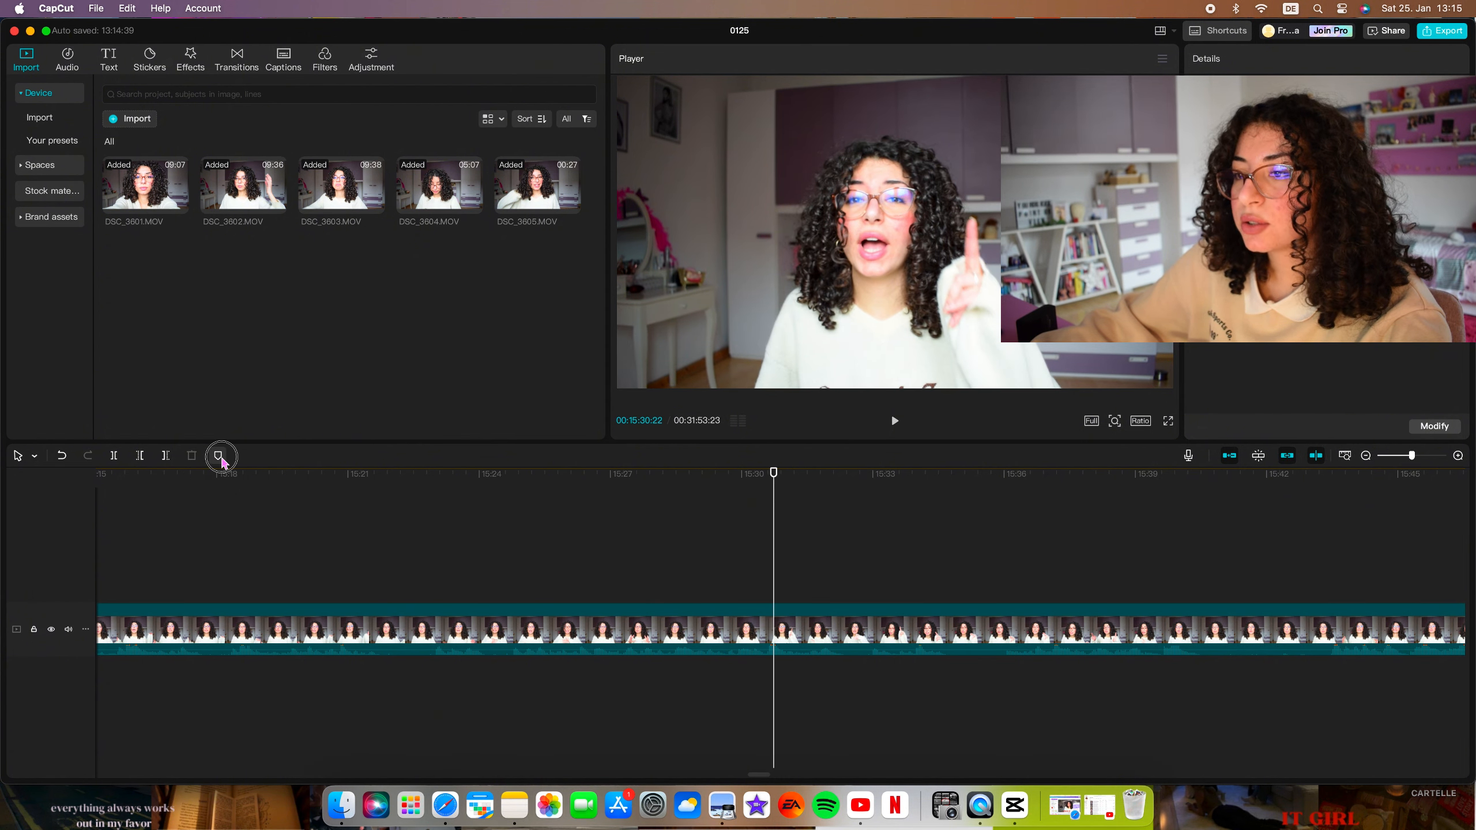
Add a default text clip at the 00:15:30 marker and change its wording to "vhvsd".
scroll(832, 539, "right", 1)
scroll(837, 541, "right", 4)
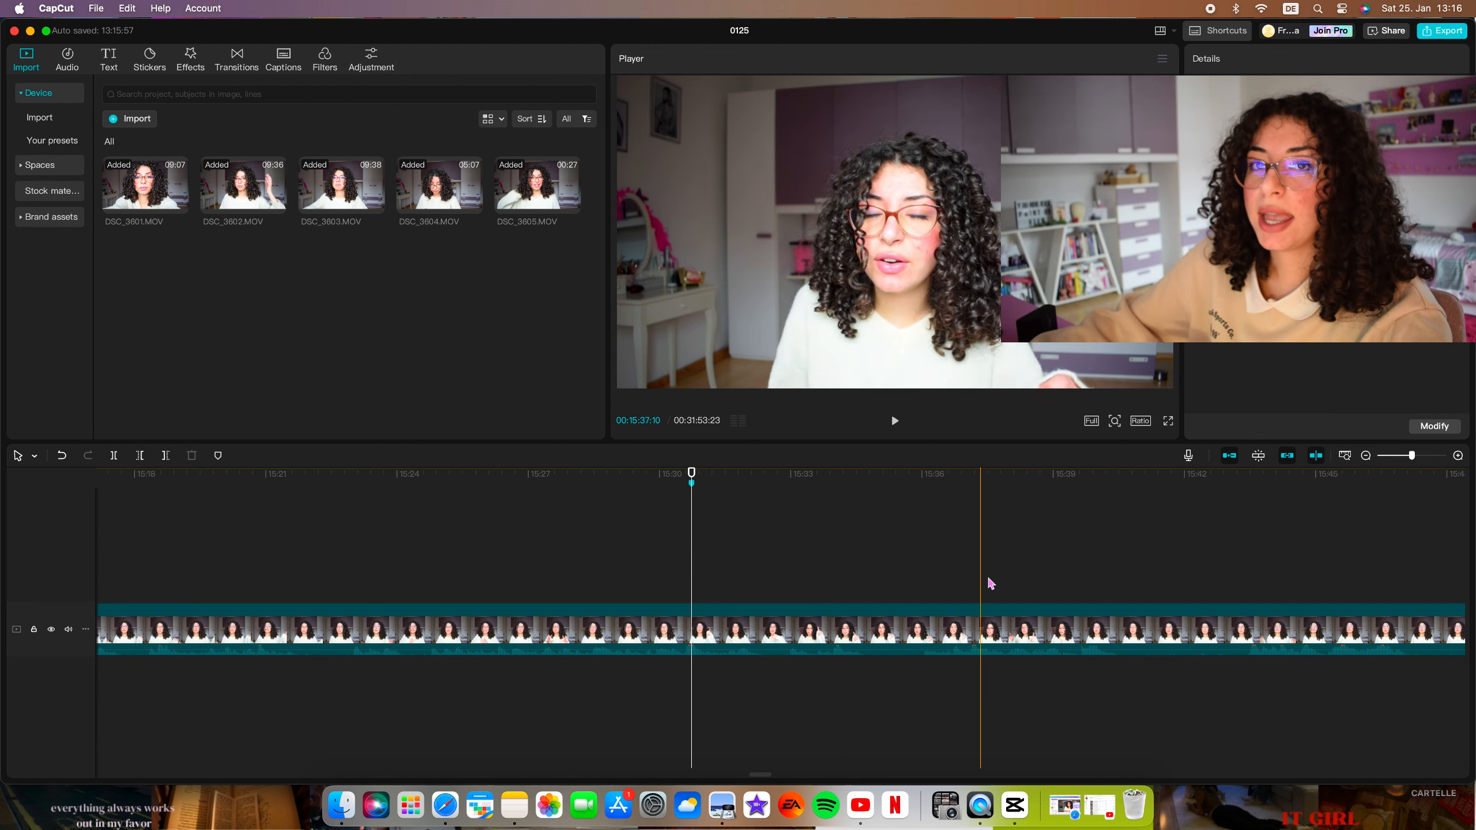
scroll(901, 599, "right", 2)
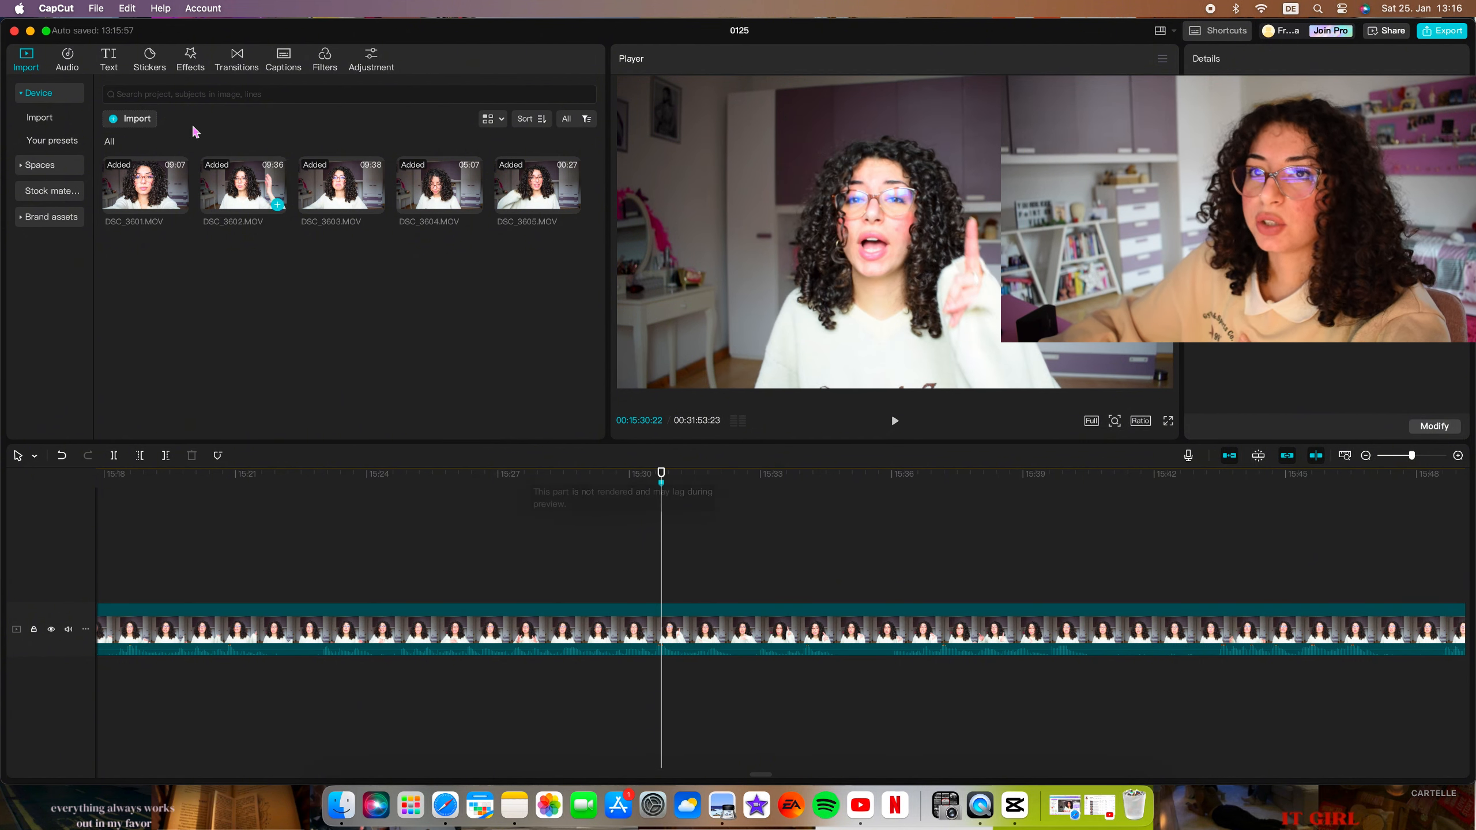
left_click(108, 58)
left_click(155, 158)
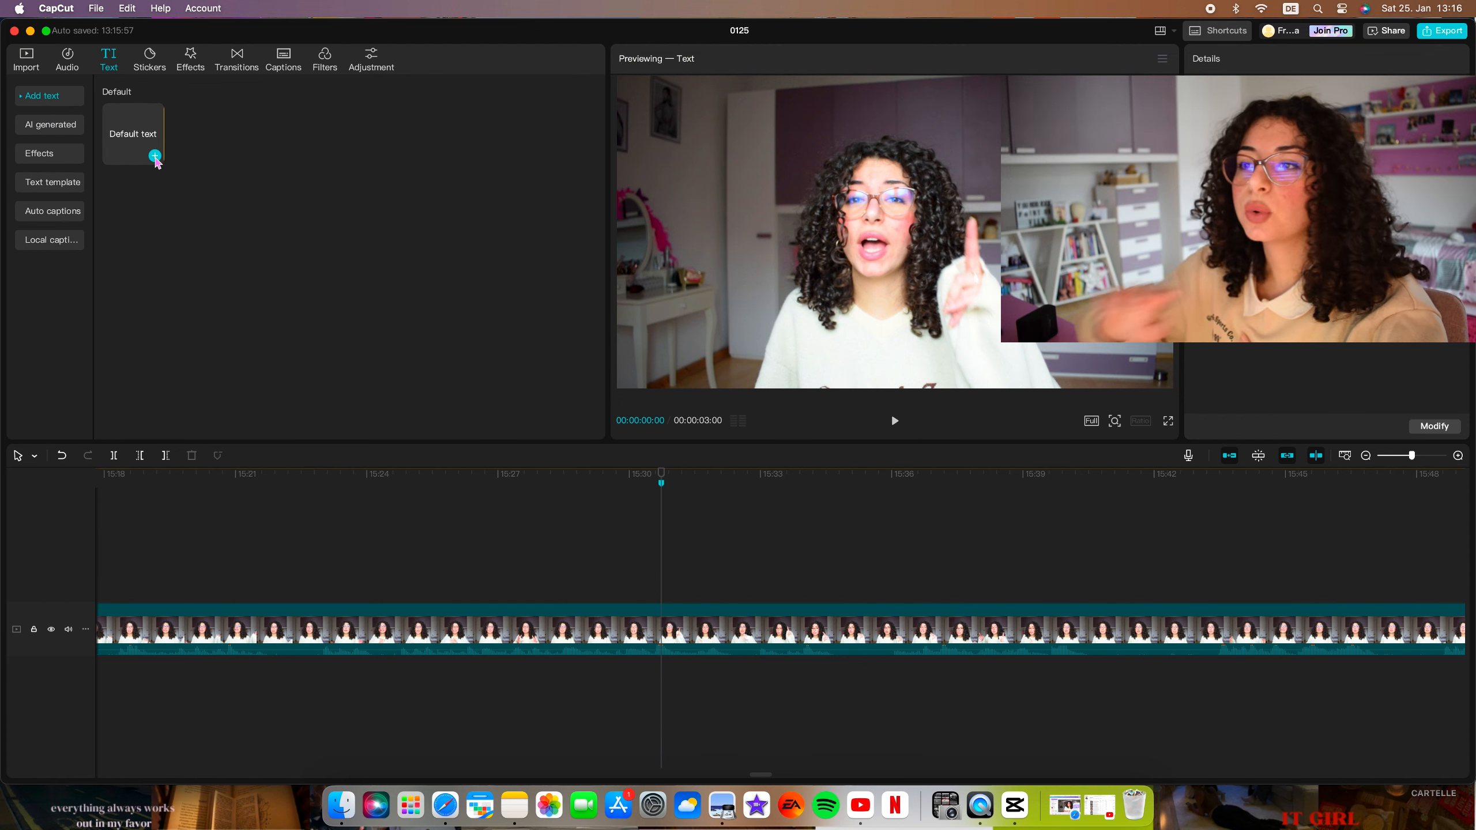
left_click(155, 157)
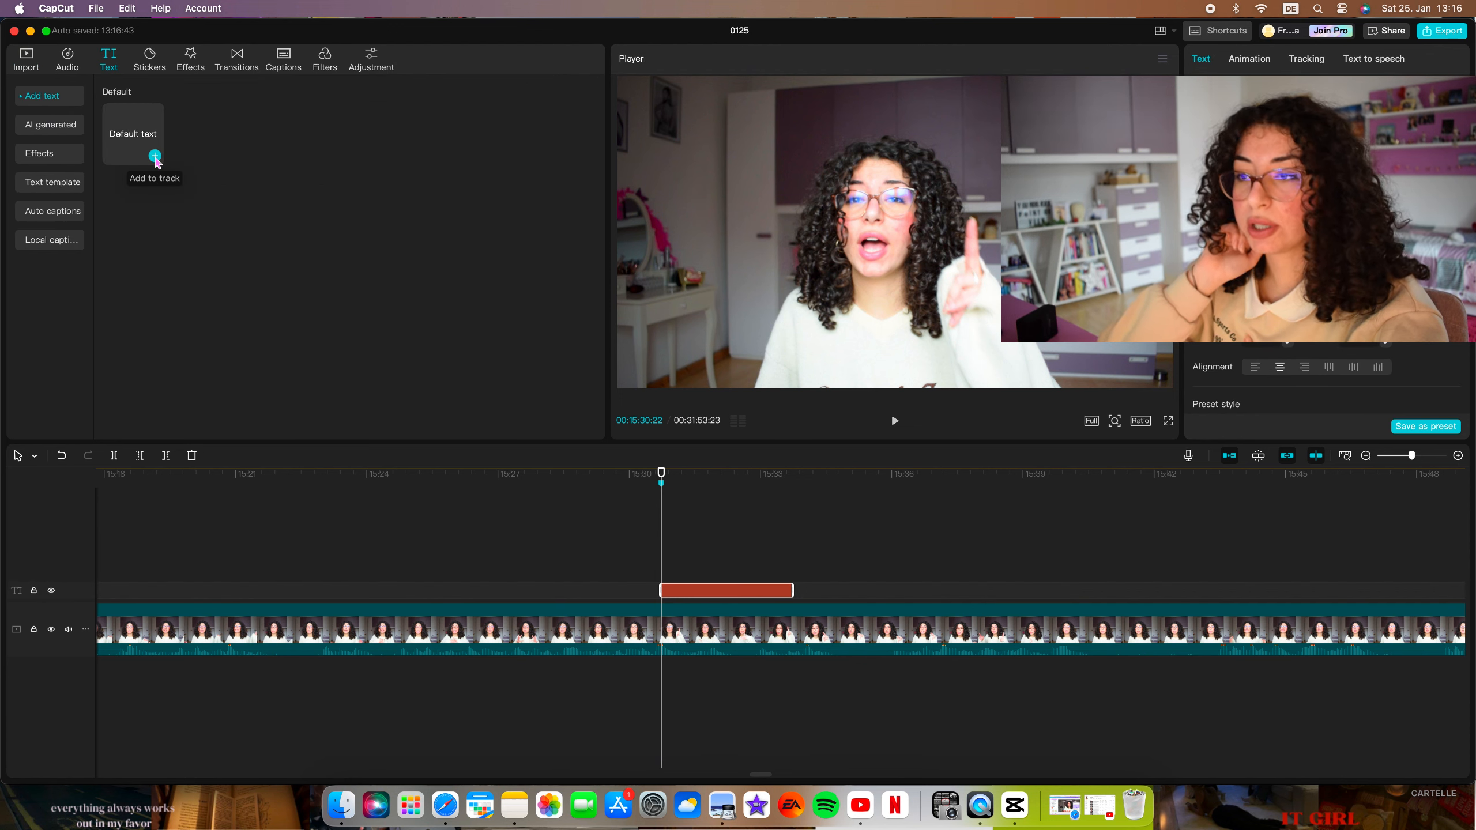
left_click(1192, 132)
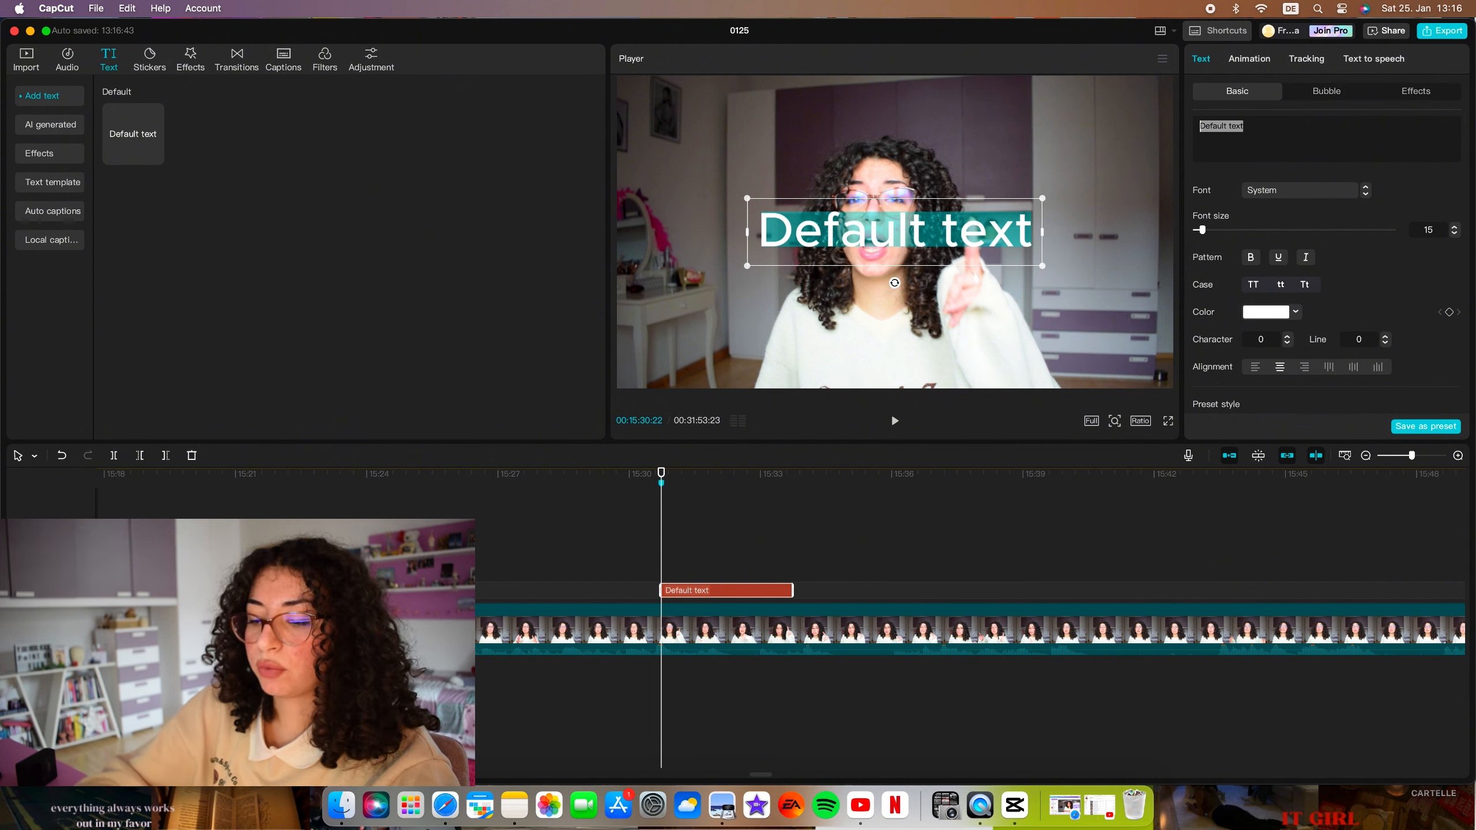
type("vhvsd")
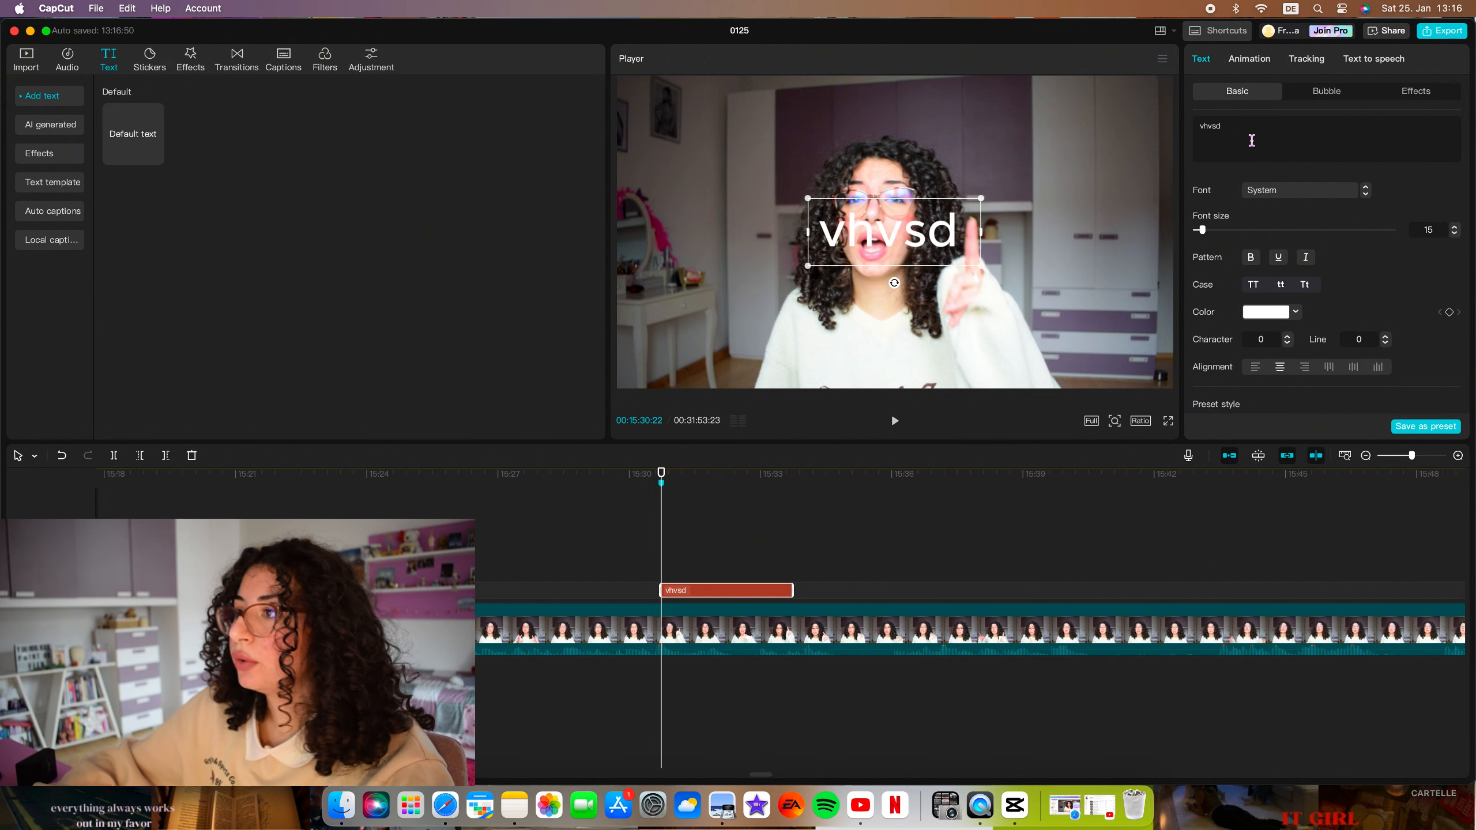
Look through the commercial fonts offered for the text clip.
left_click(1285, 191)
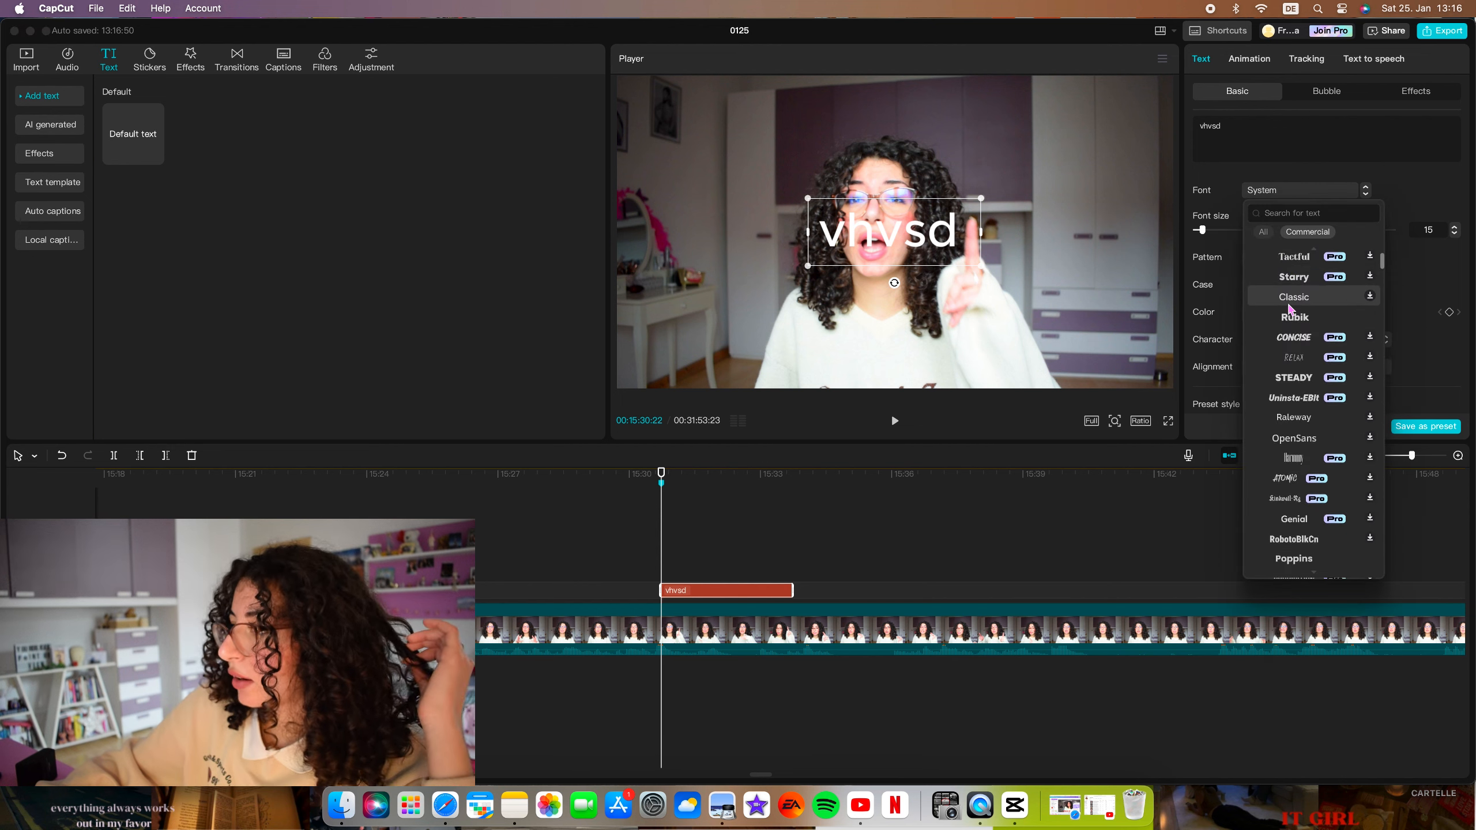
scroll(1289, 305, "down", 5)
scroll(1293, 314, "down", 3)
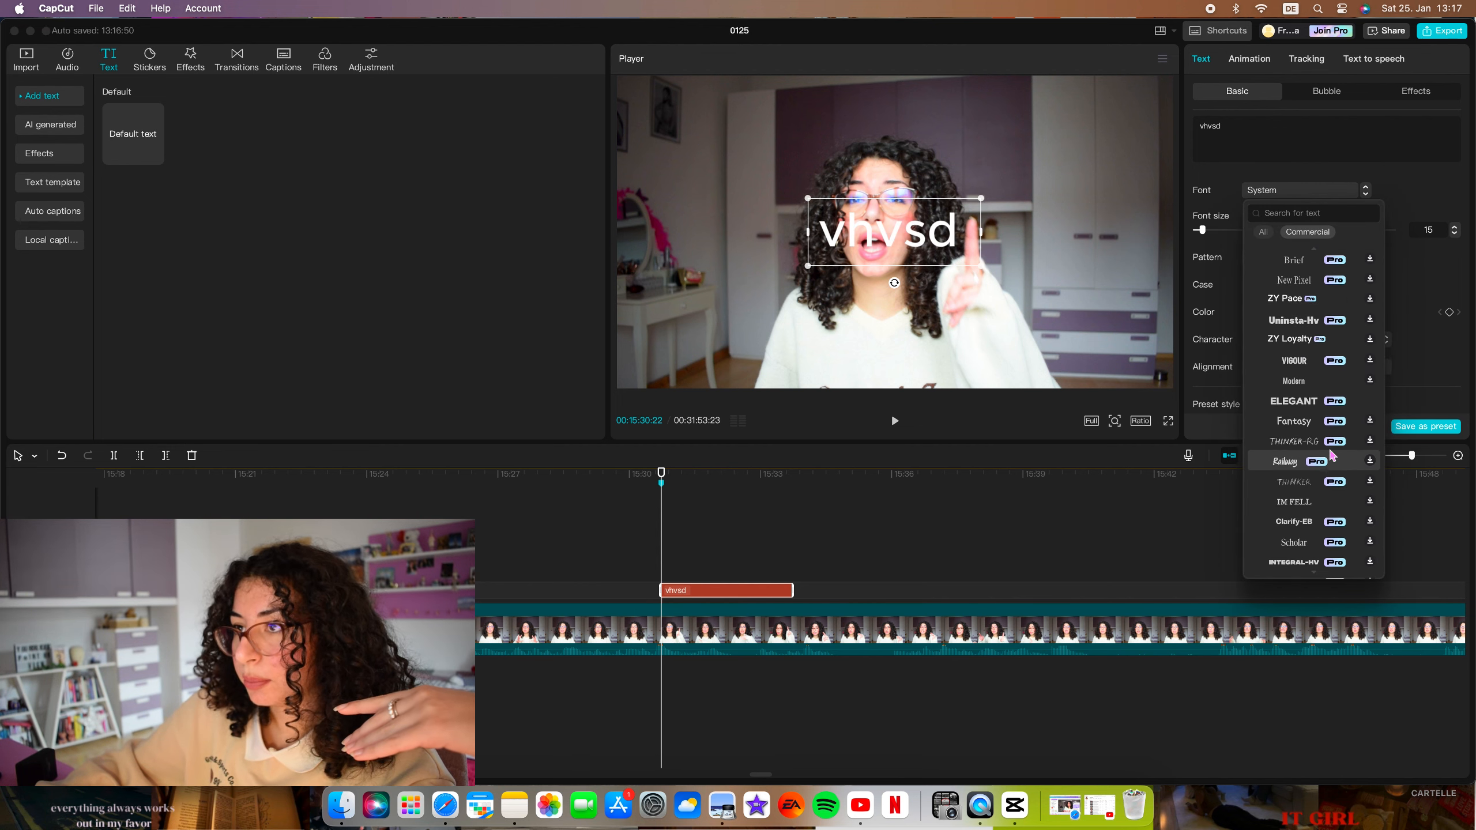
scroll(1325, 401, "down", 5)
scroll(1330, 417, "down", 4)
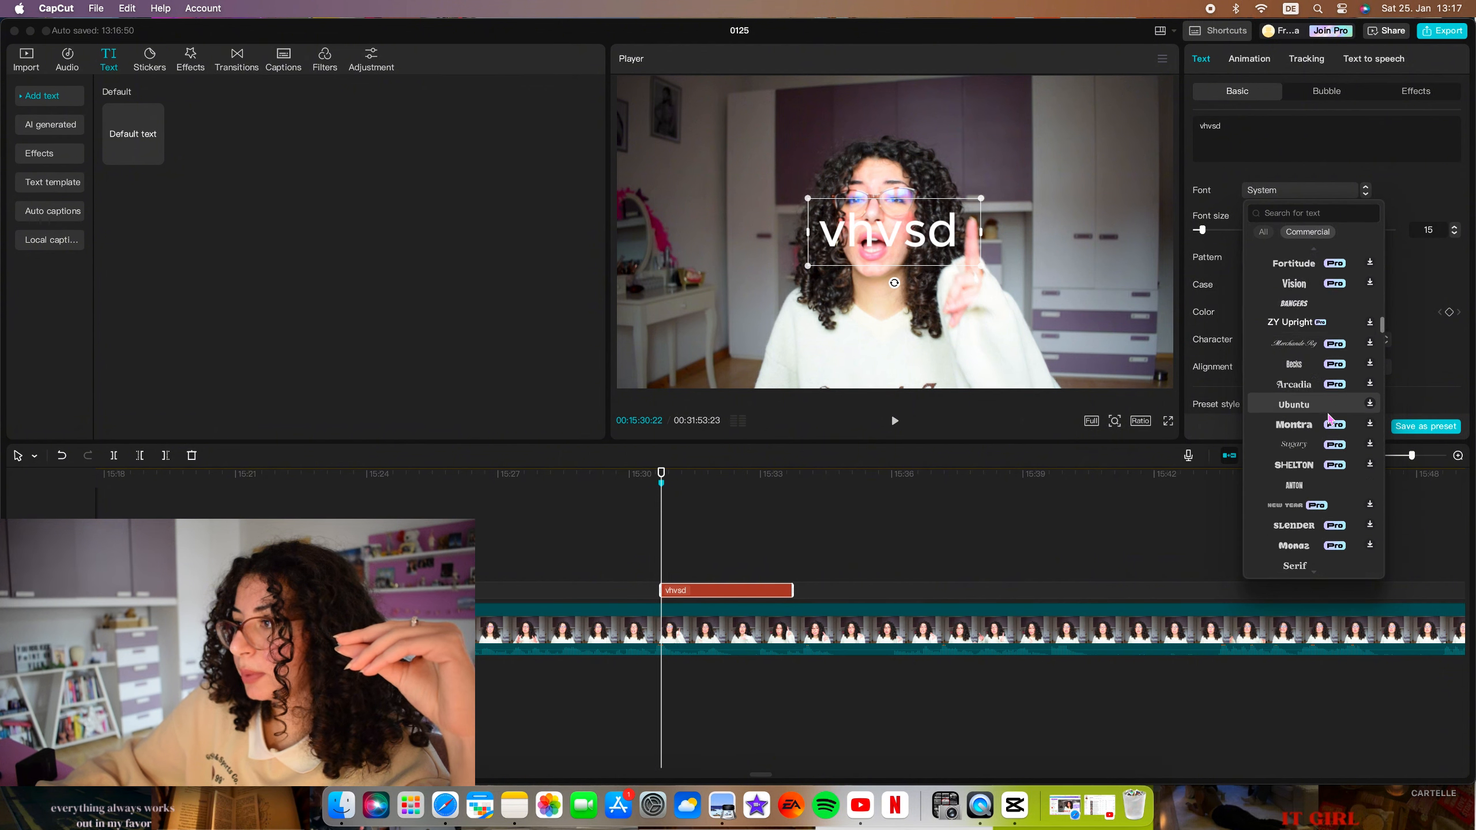
scroll(1329, 417, "up", 15)
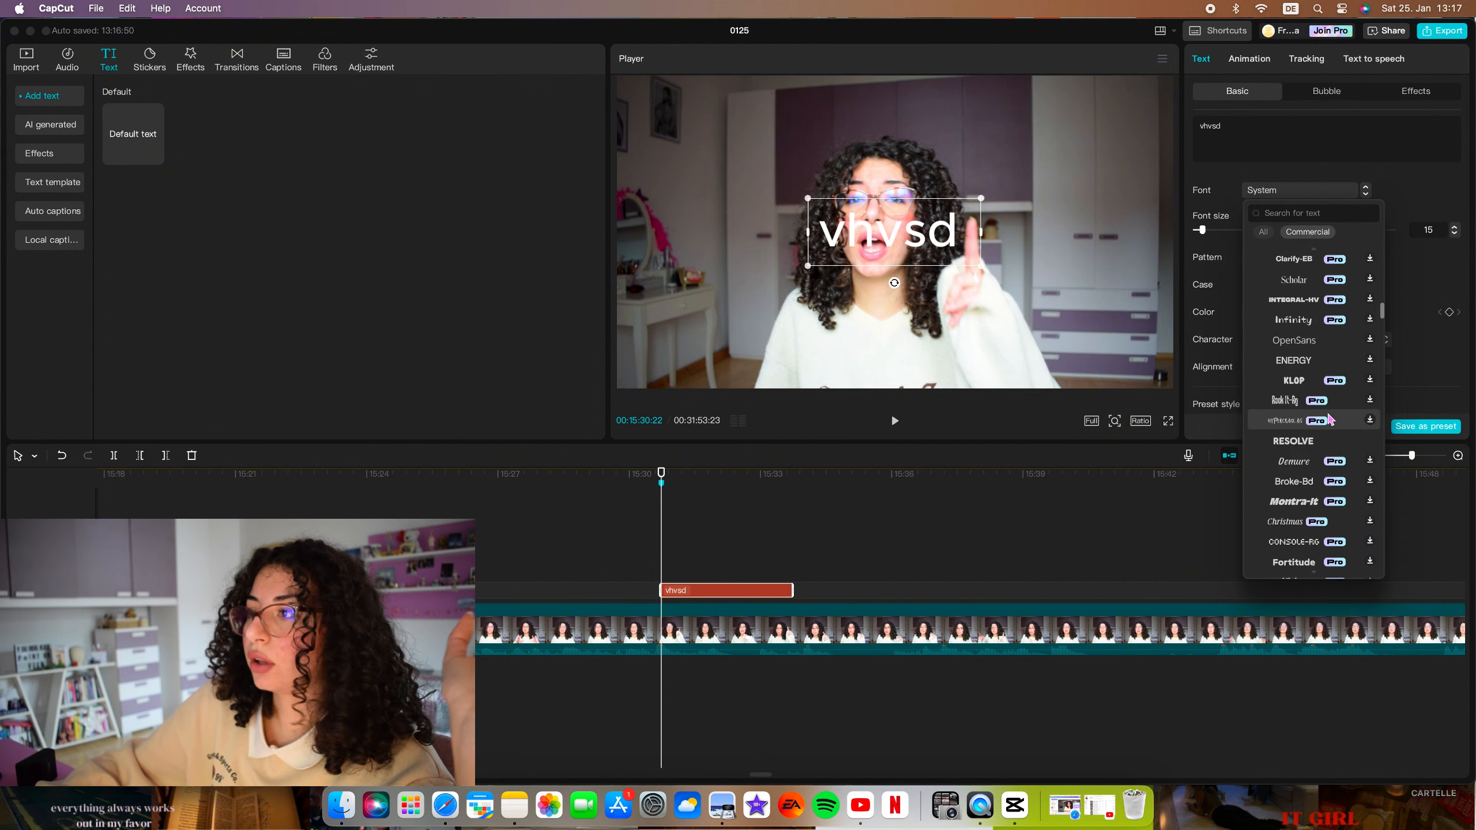
left_click(1254, 194)
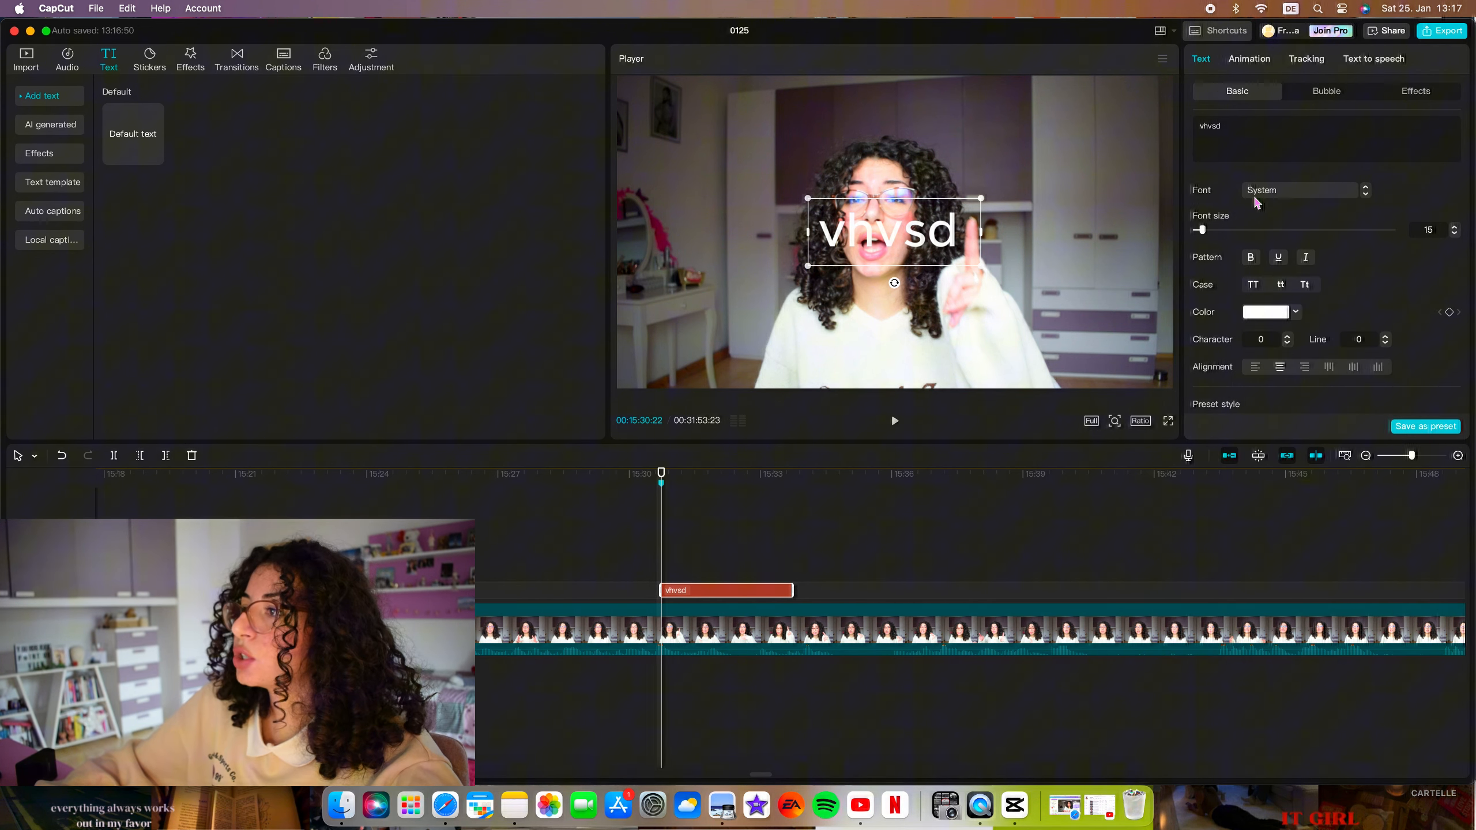
Try bold, underline and italic on the "vhvsd" text and turn all three off again.
left_click(1254, 260)
left_click(1284, 263)
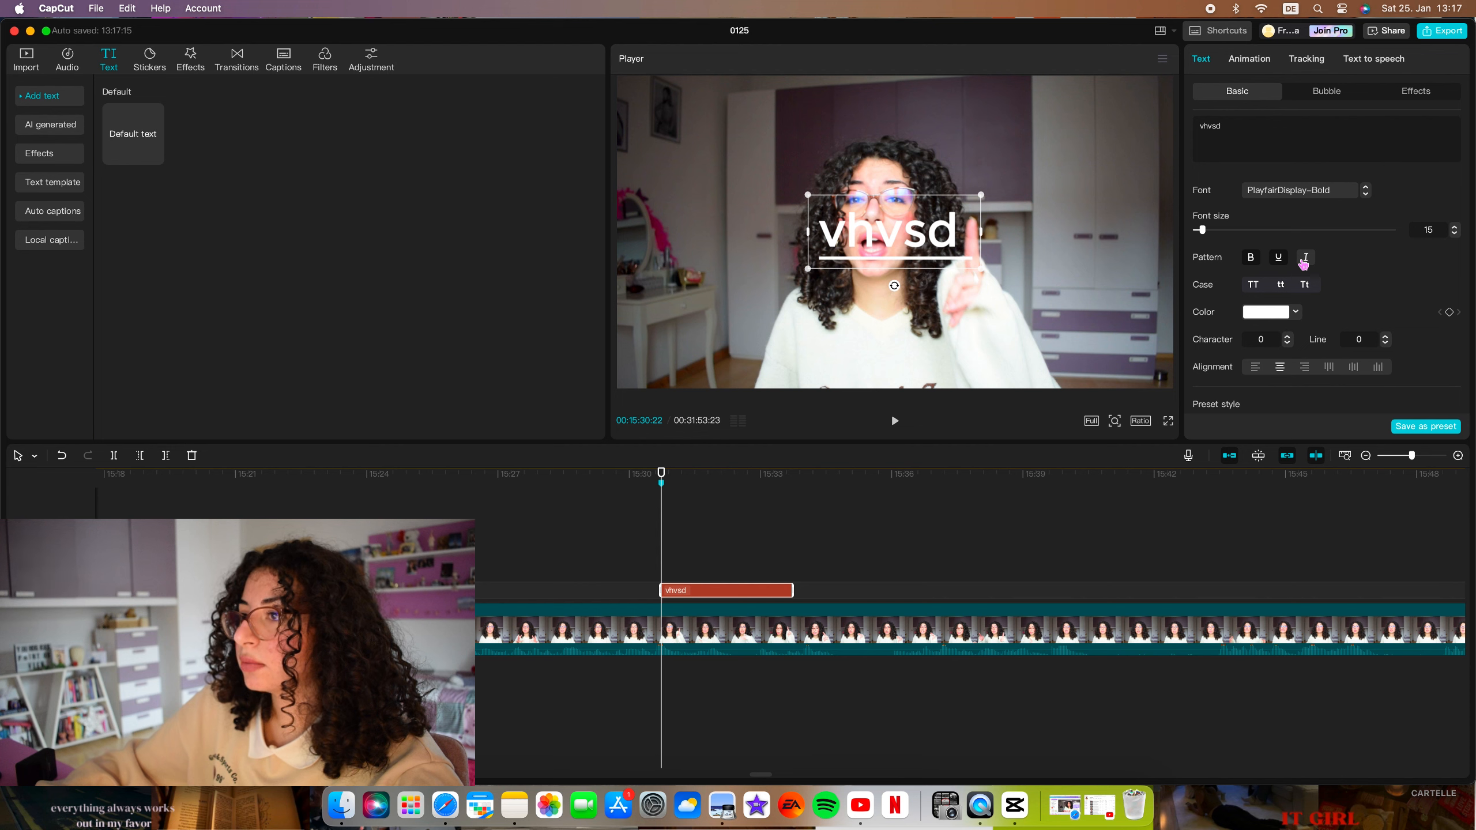
left_click(1303, 262)
left_click(1277, 260)
left_click(1252, 261)
left_click(1305, 260)
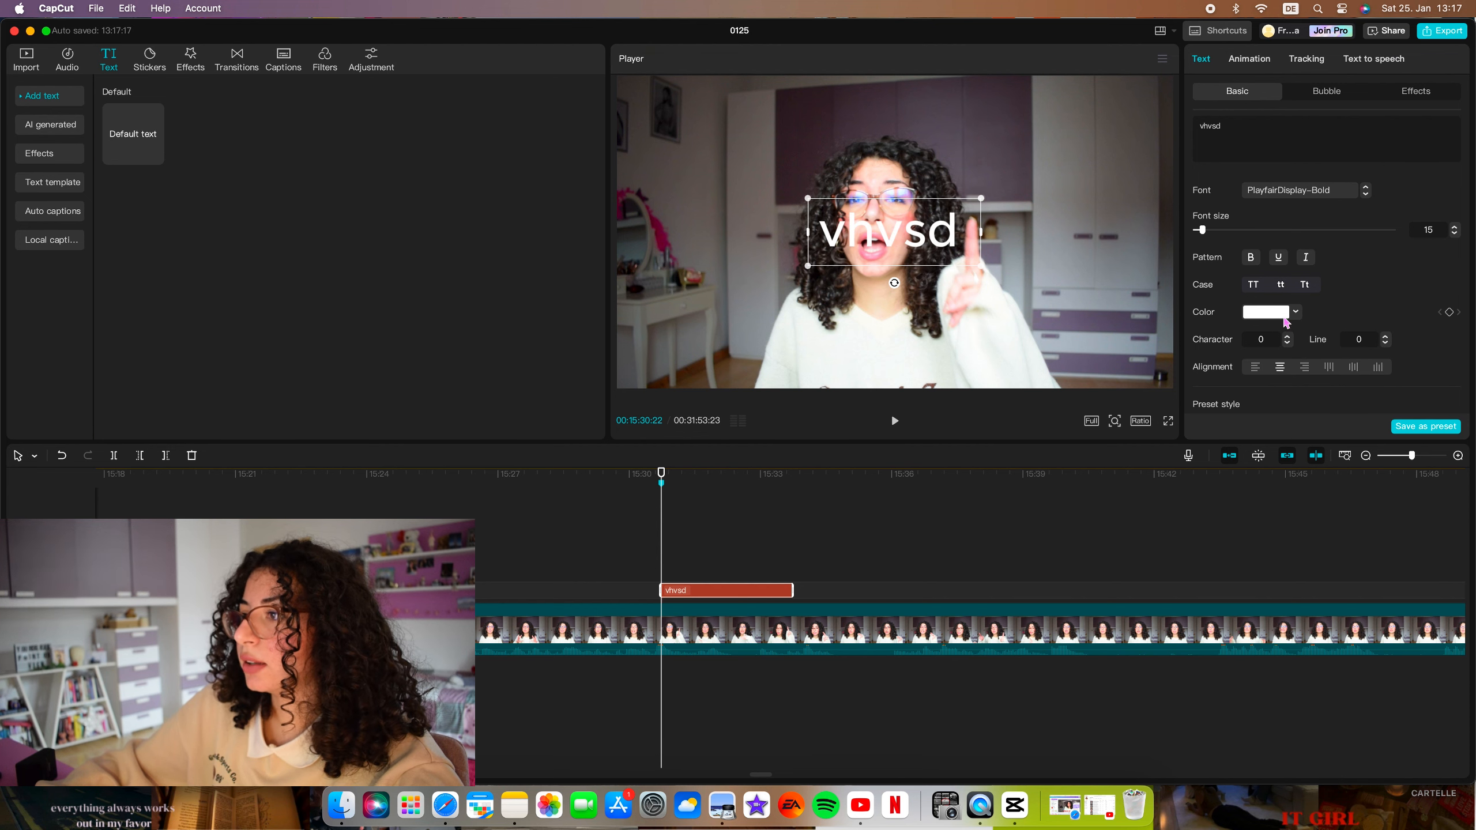
Try the preset text style with a translucent light-grey background, and replace it with the black-lettered, white-outlined preset.
scroll(1364, 286, "down", 1)
scroll(1304, 222, "down", 5)
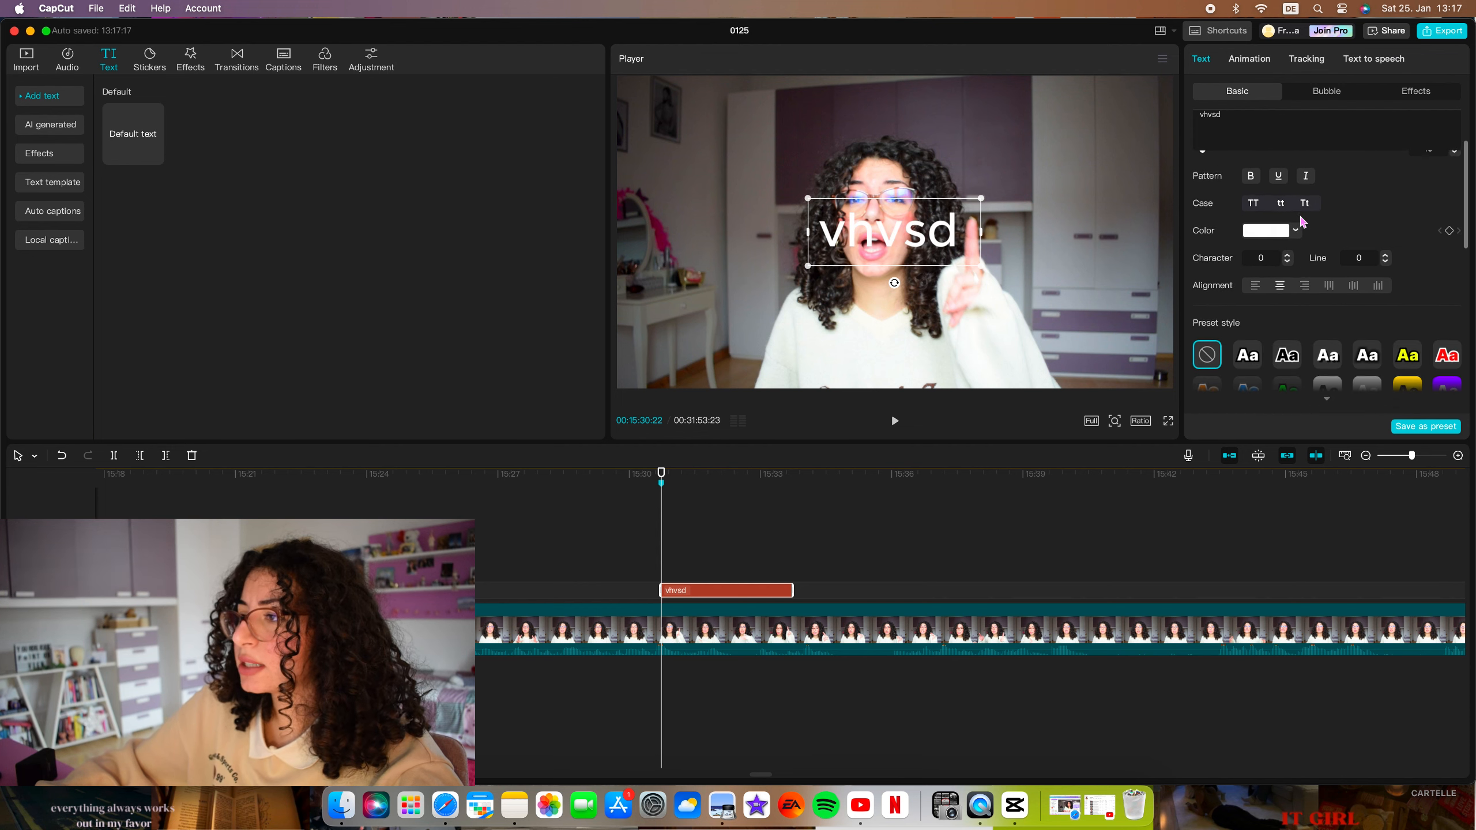
left_click(1326, 335)
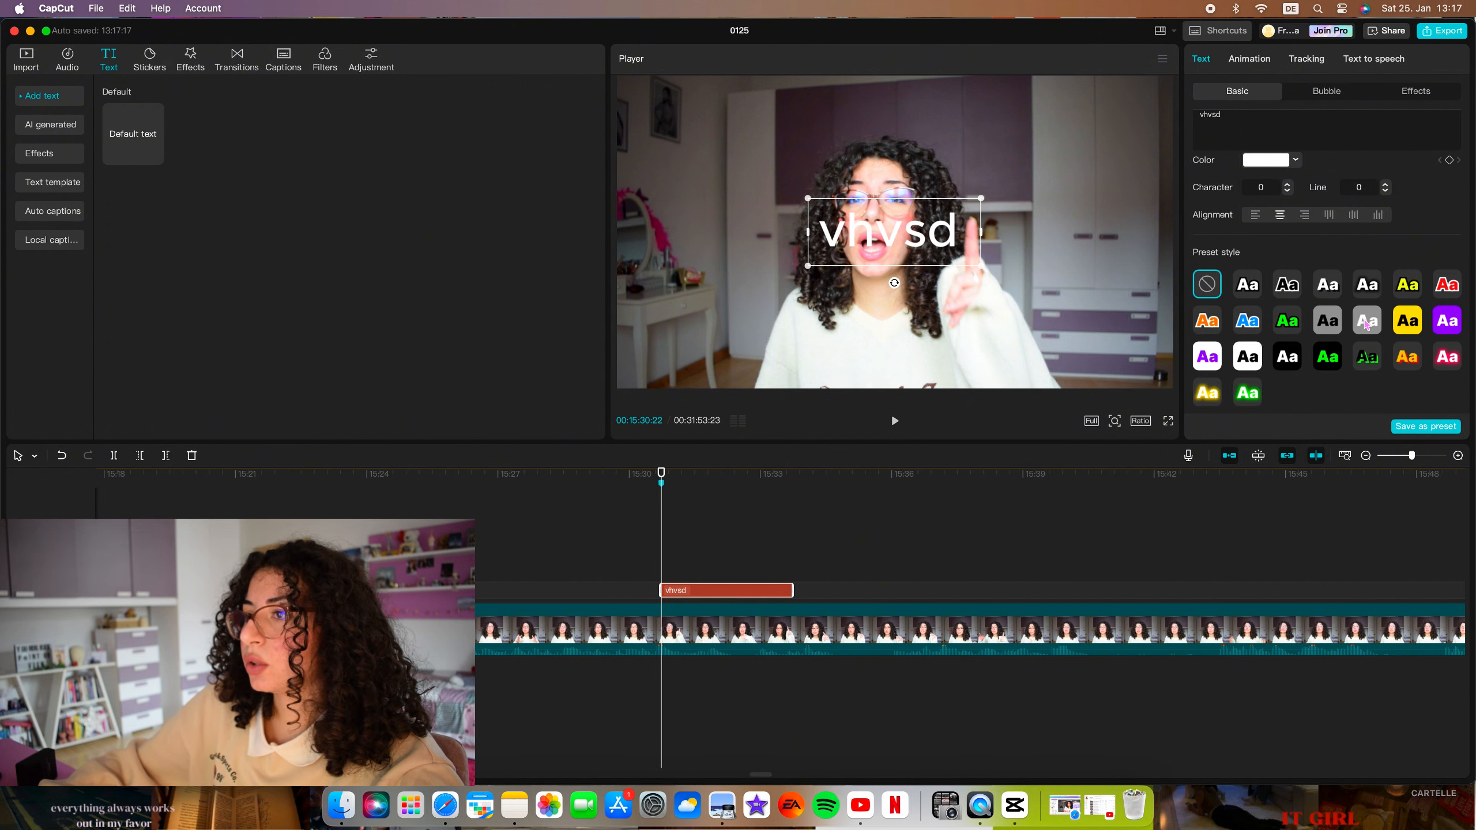
left_click(1367, 323)
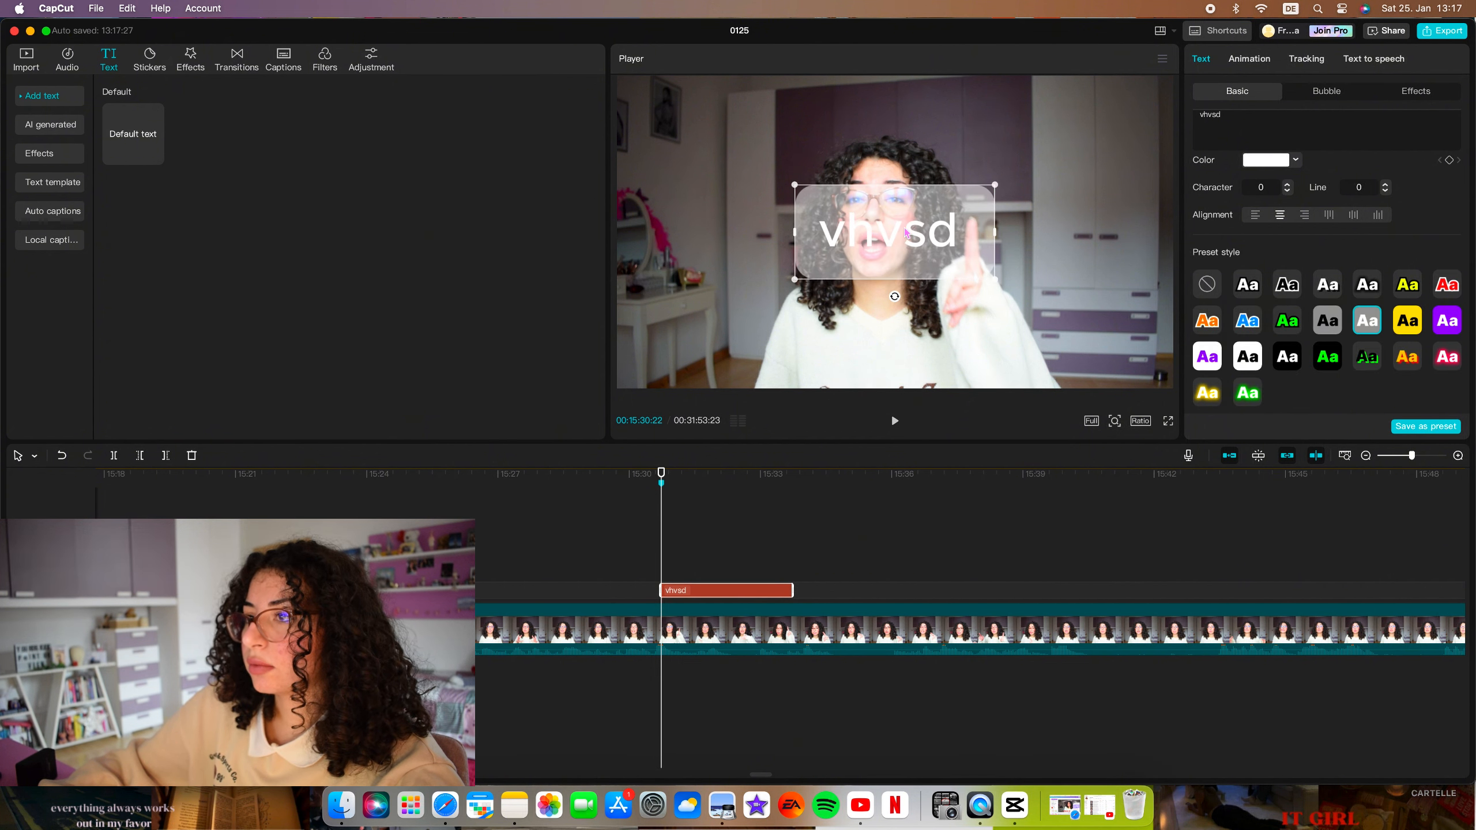
left_click(1287, 284)
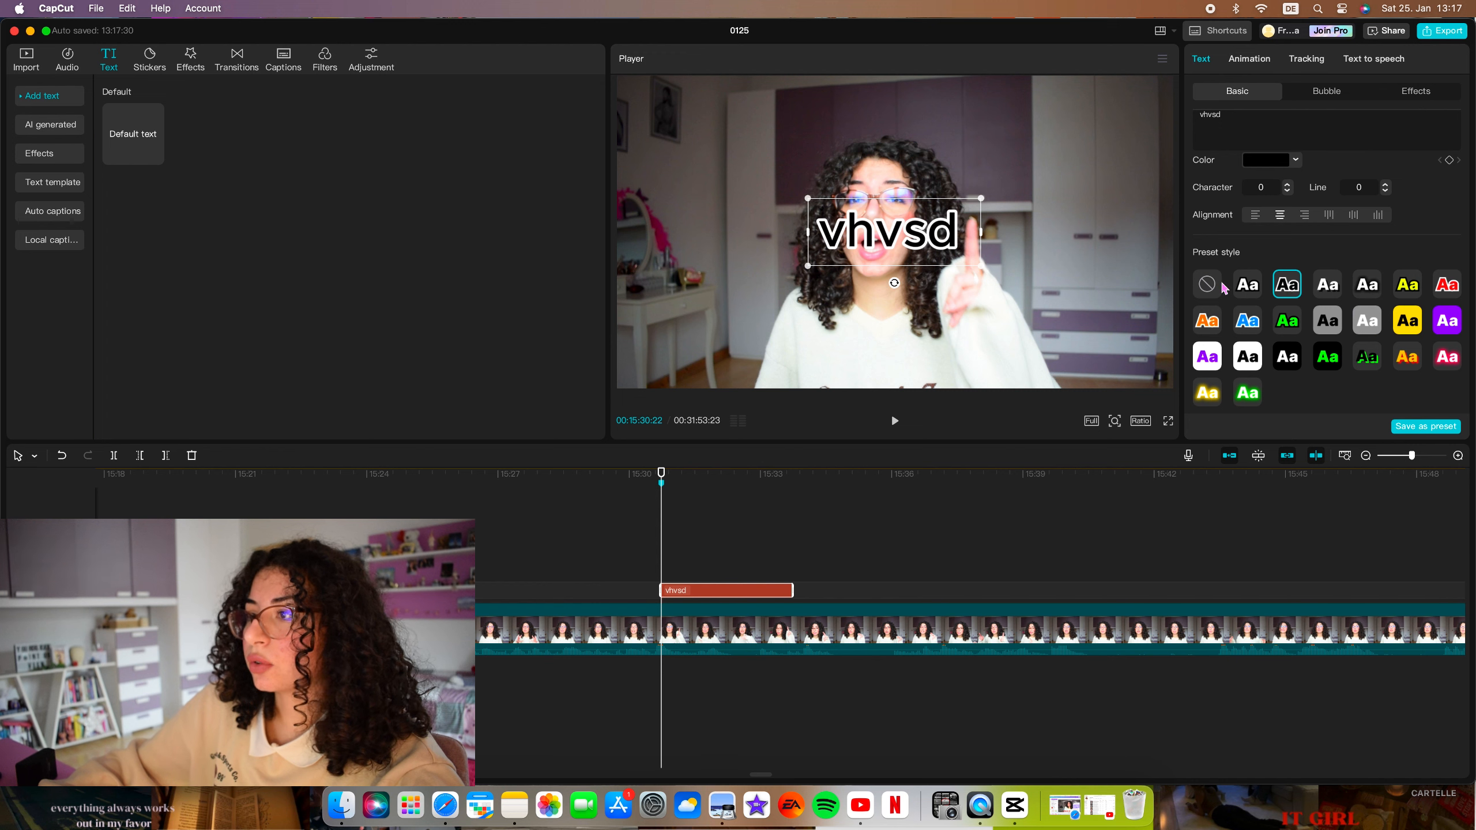
Give the "vhvsd" text the white-lettered, black-outlined preset style, try the Pop Up entrance animation and replace it with Typewriter.
left_click(1248, 287)
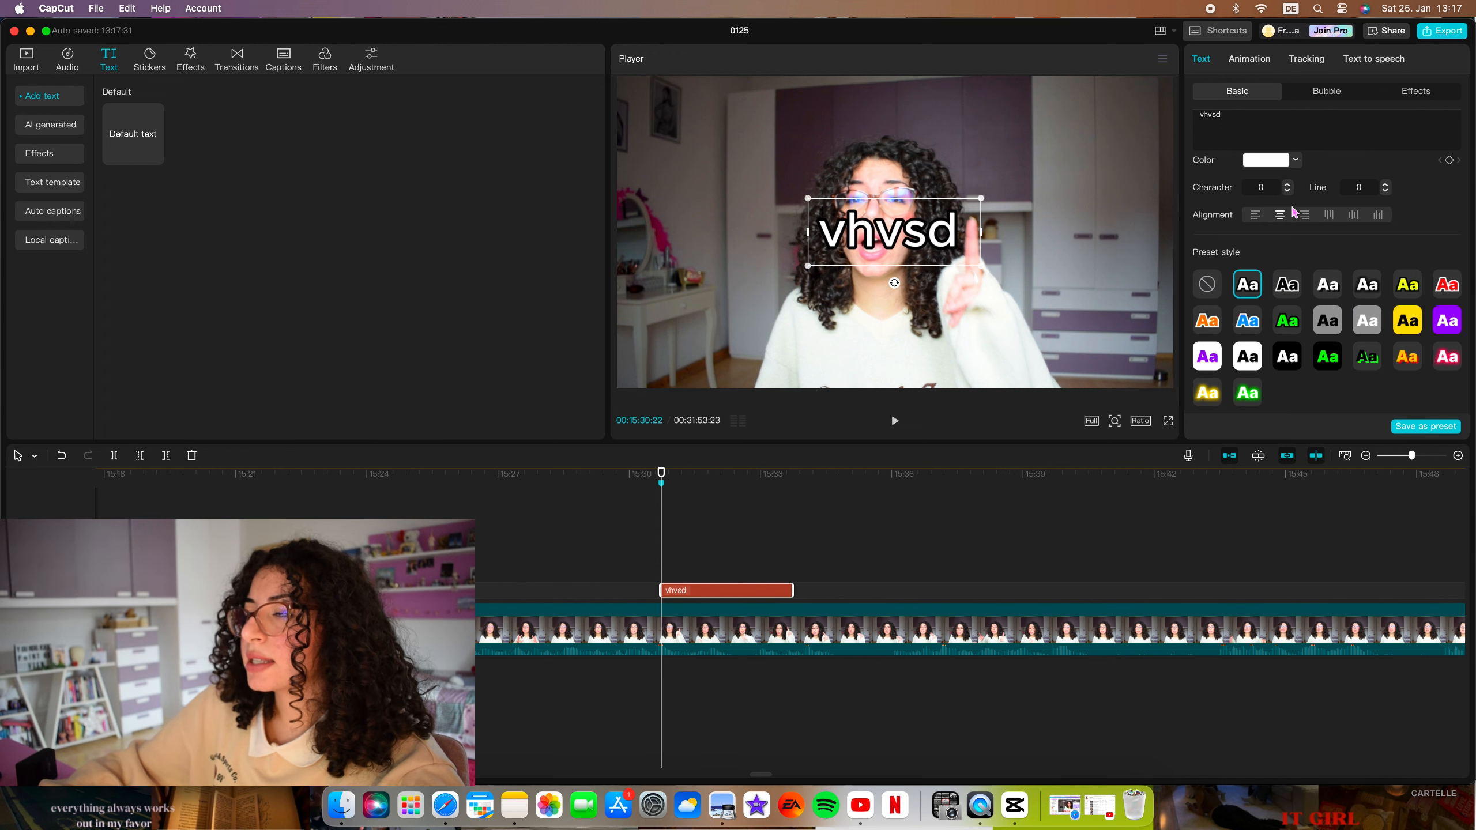
left_click(1247, 59)
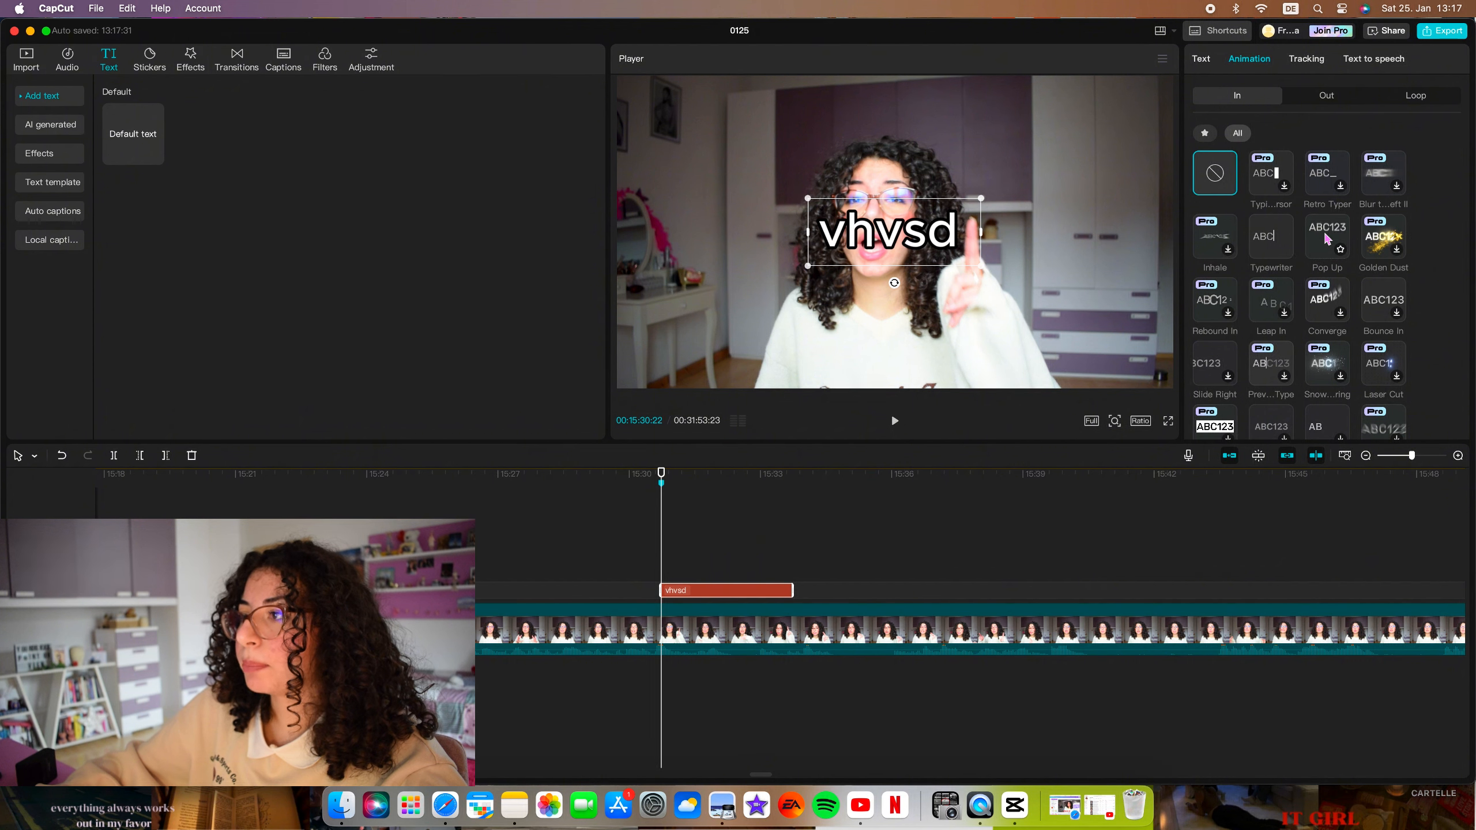
left_click(1328, 238)
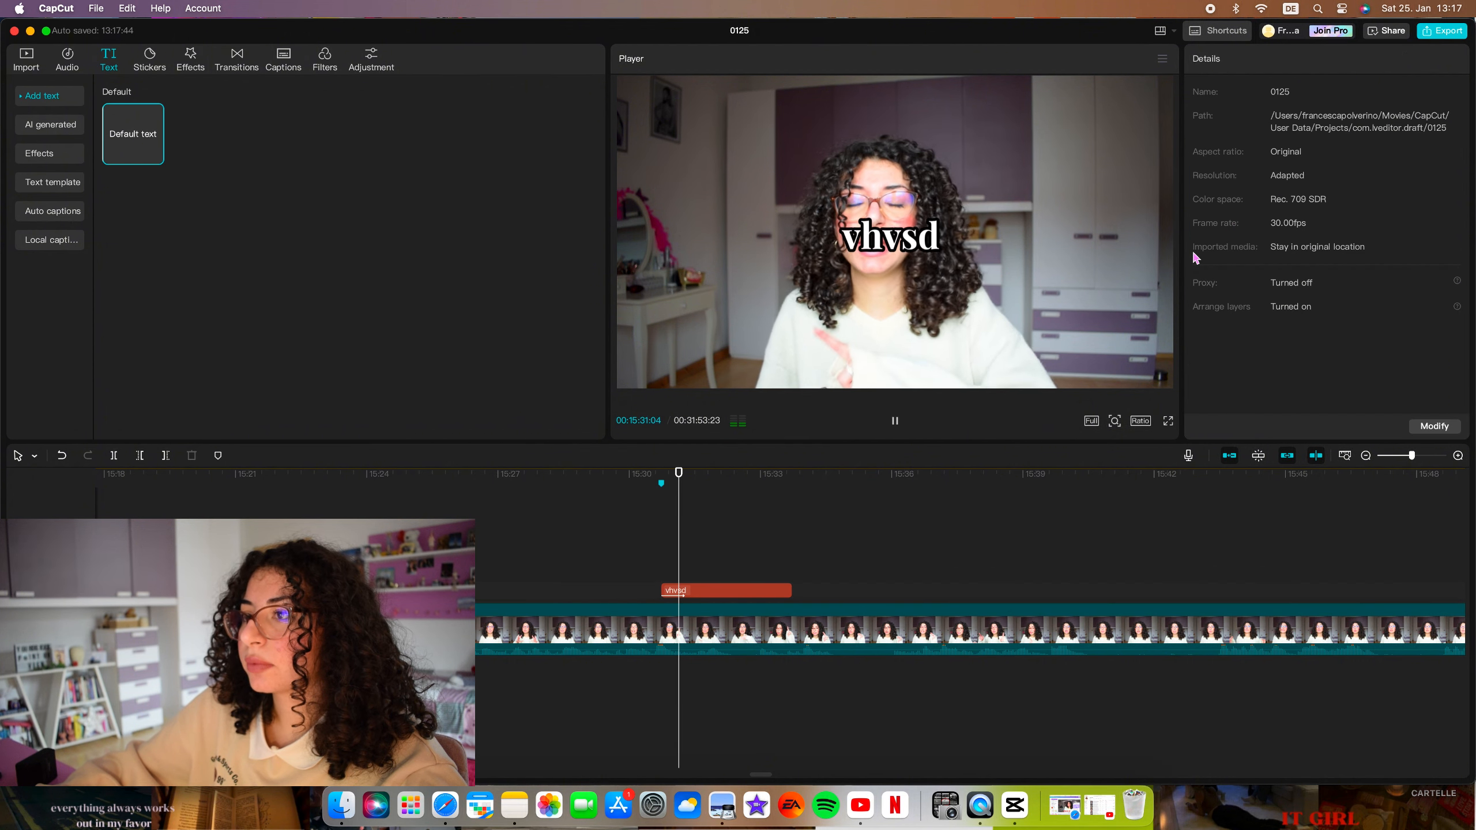
left_click(885, 256)
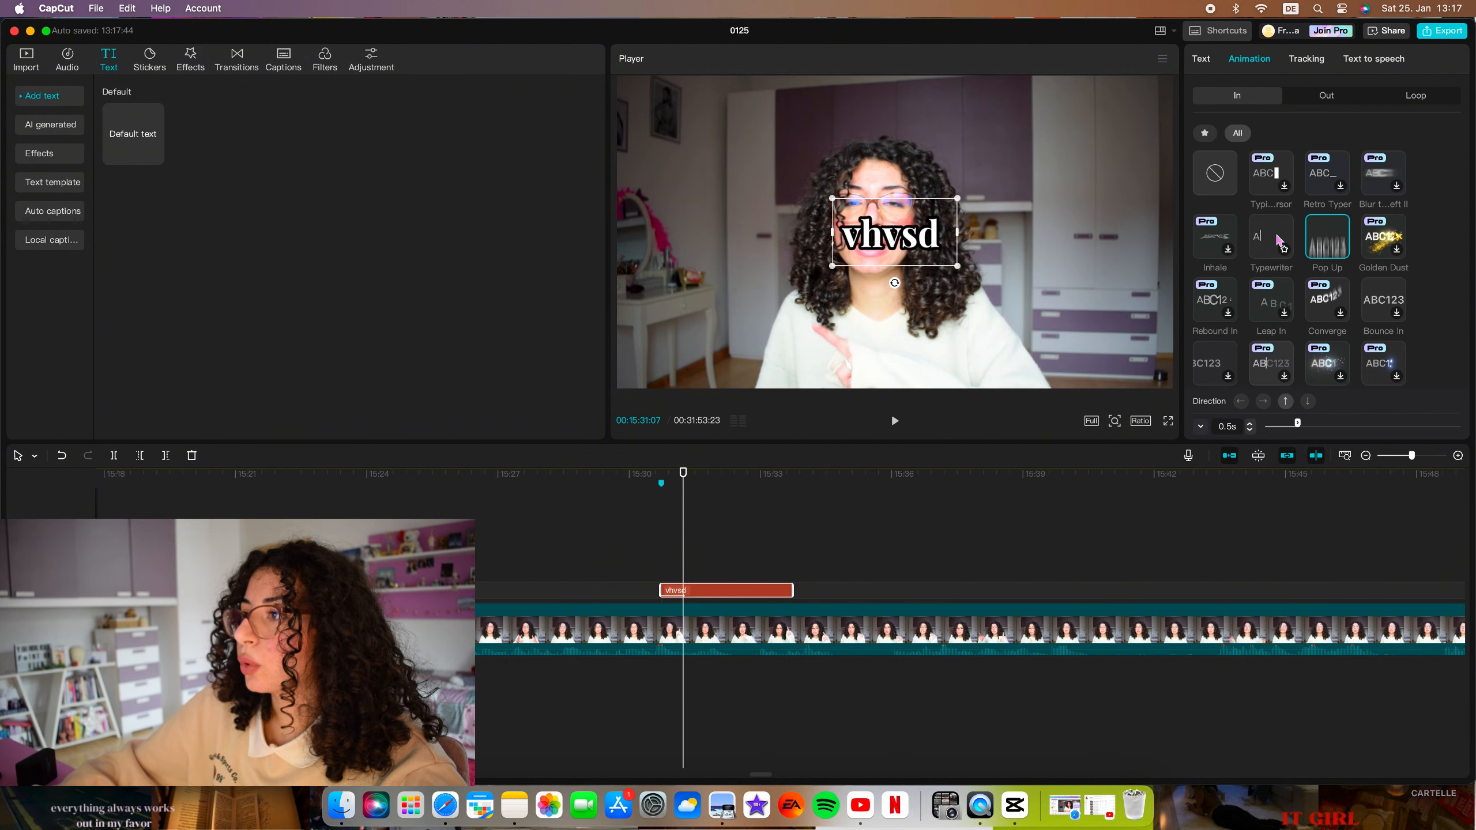
left_click(1275, 238)
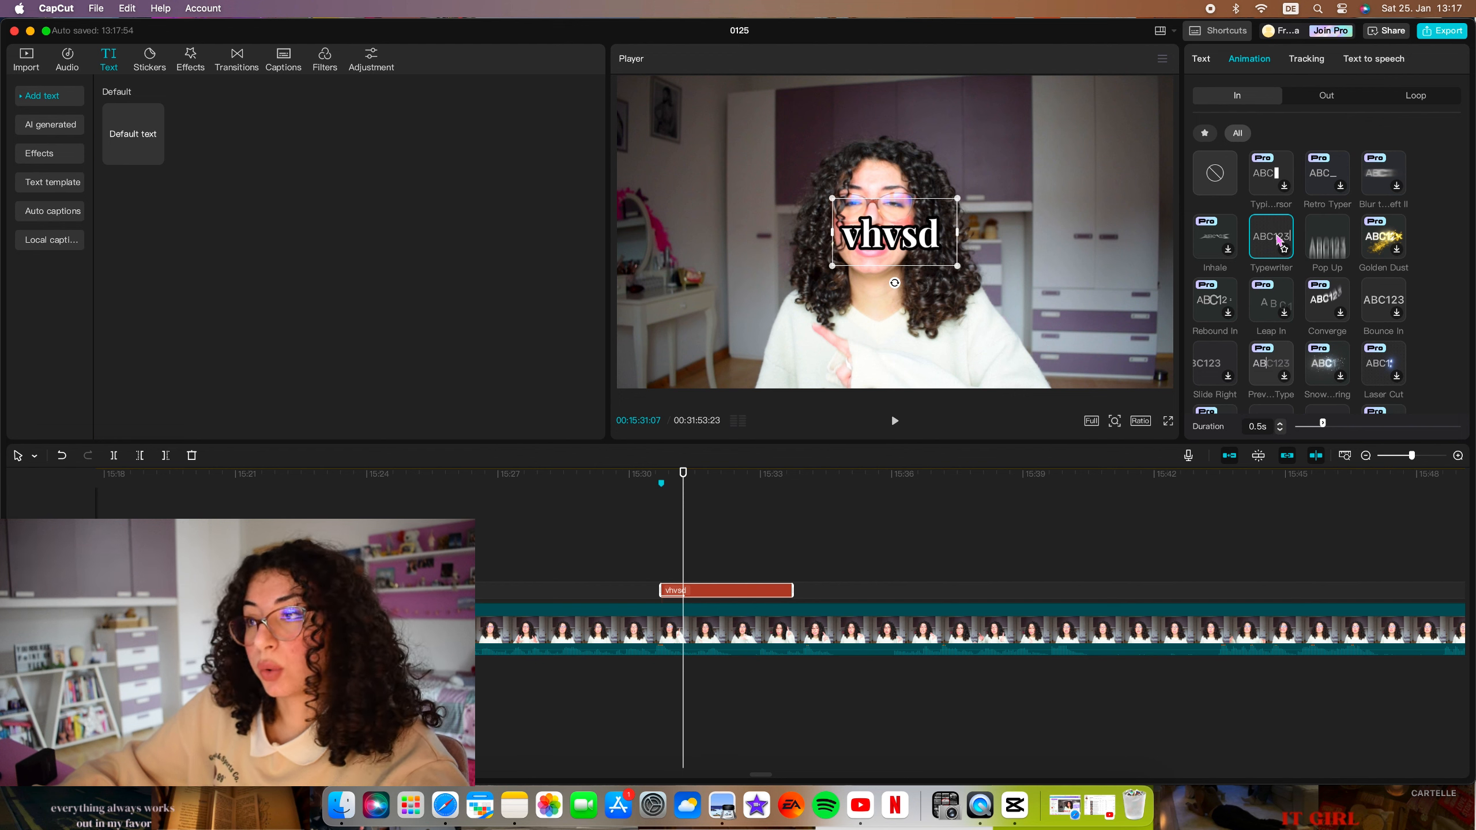
Move the "vhvsd" text into the upper-left corner of the video frame.
left_click(1201, 59)
scroll(1325, 182, "down", 5)
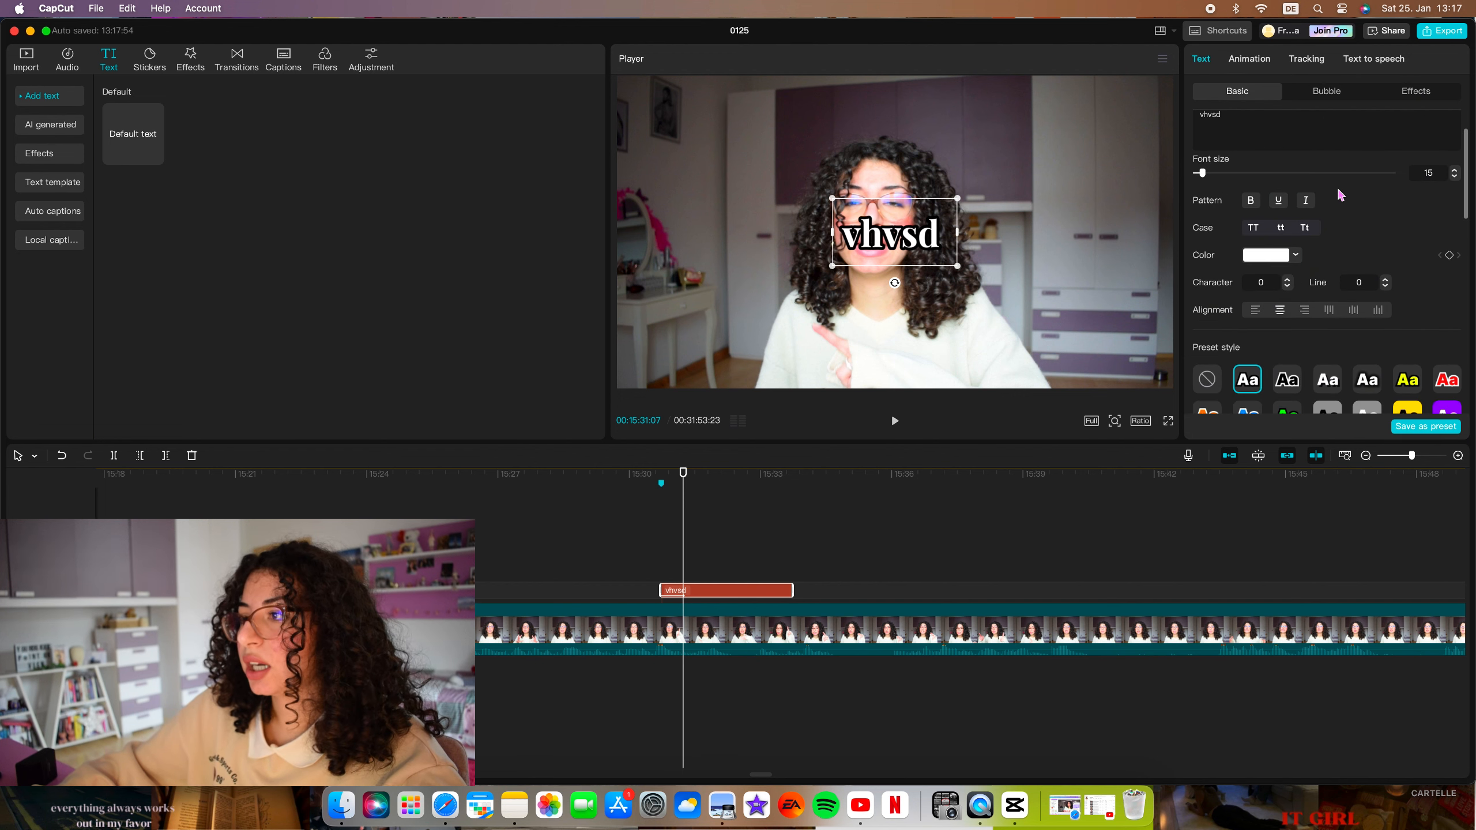
scroll(1336, 198, "up", 5)
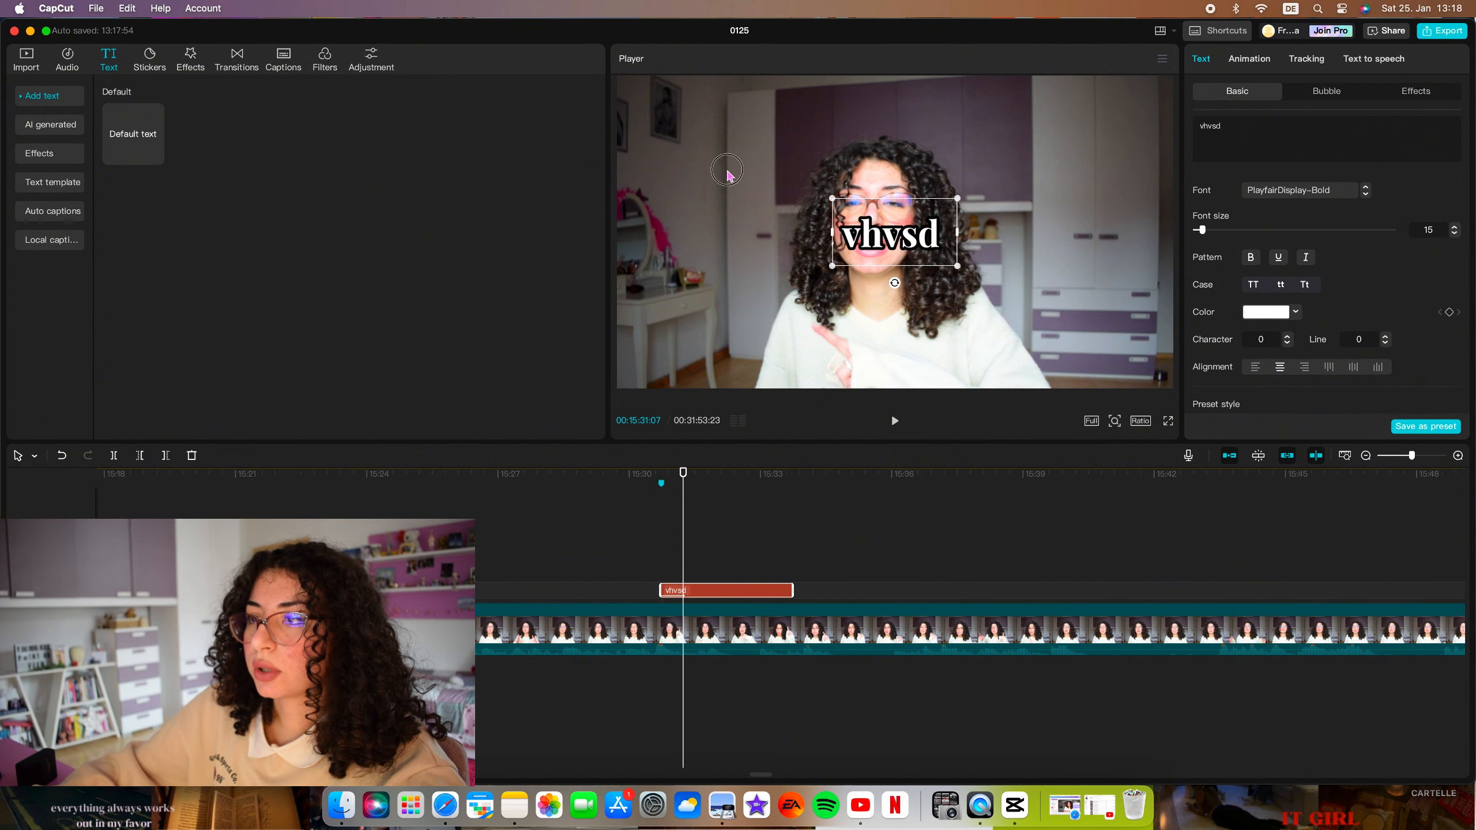
left_click_drag(880, 241, 686, 130)
left_click_drag(764, 84, 719, 89)
Add the favourite bell and red-and-cyan rectangle stickers at 00:15:26:08, shrunk side by side in the picture's upper right, the rectangle at 41% scale.
scroll(782, 533, "left", 4)
left_click(823, 533)
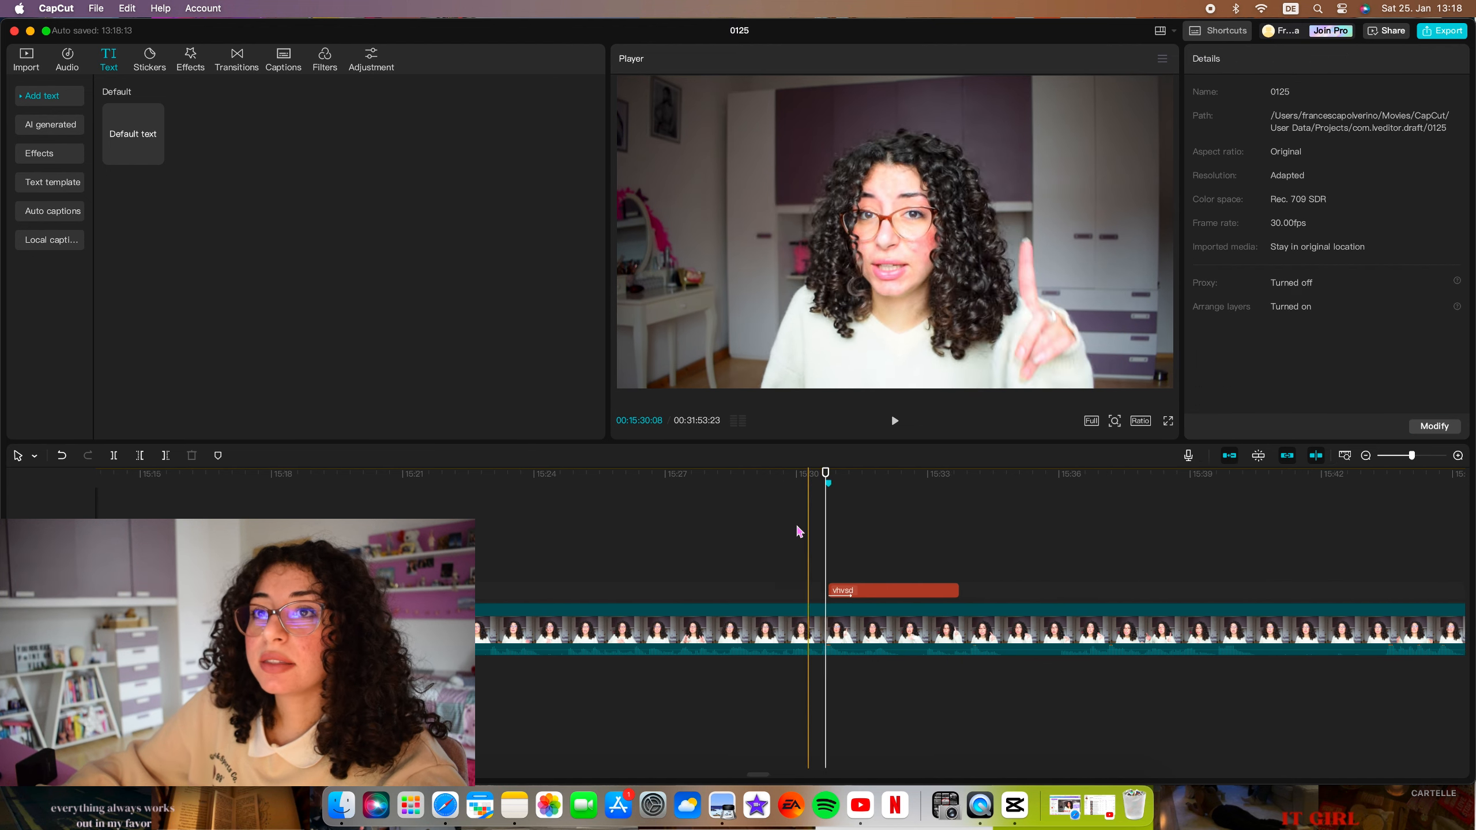
scroll(686, 533, "left", 2)
left_click(689, 534)
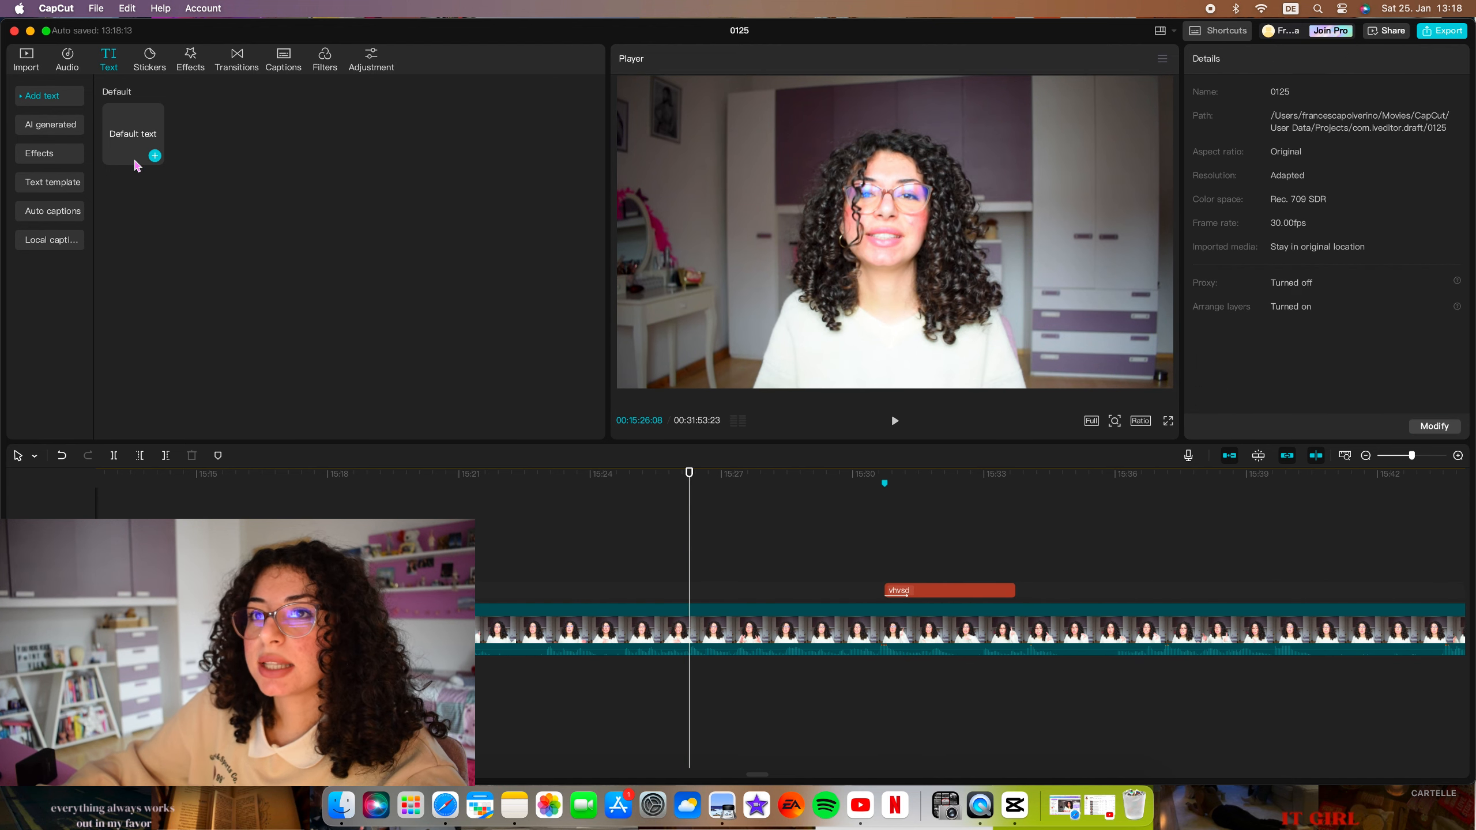
left_click(149, 58)
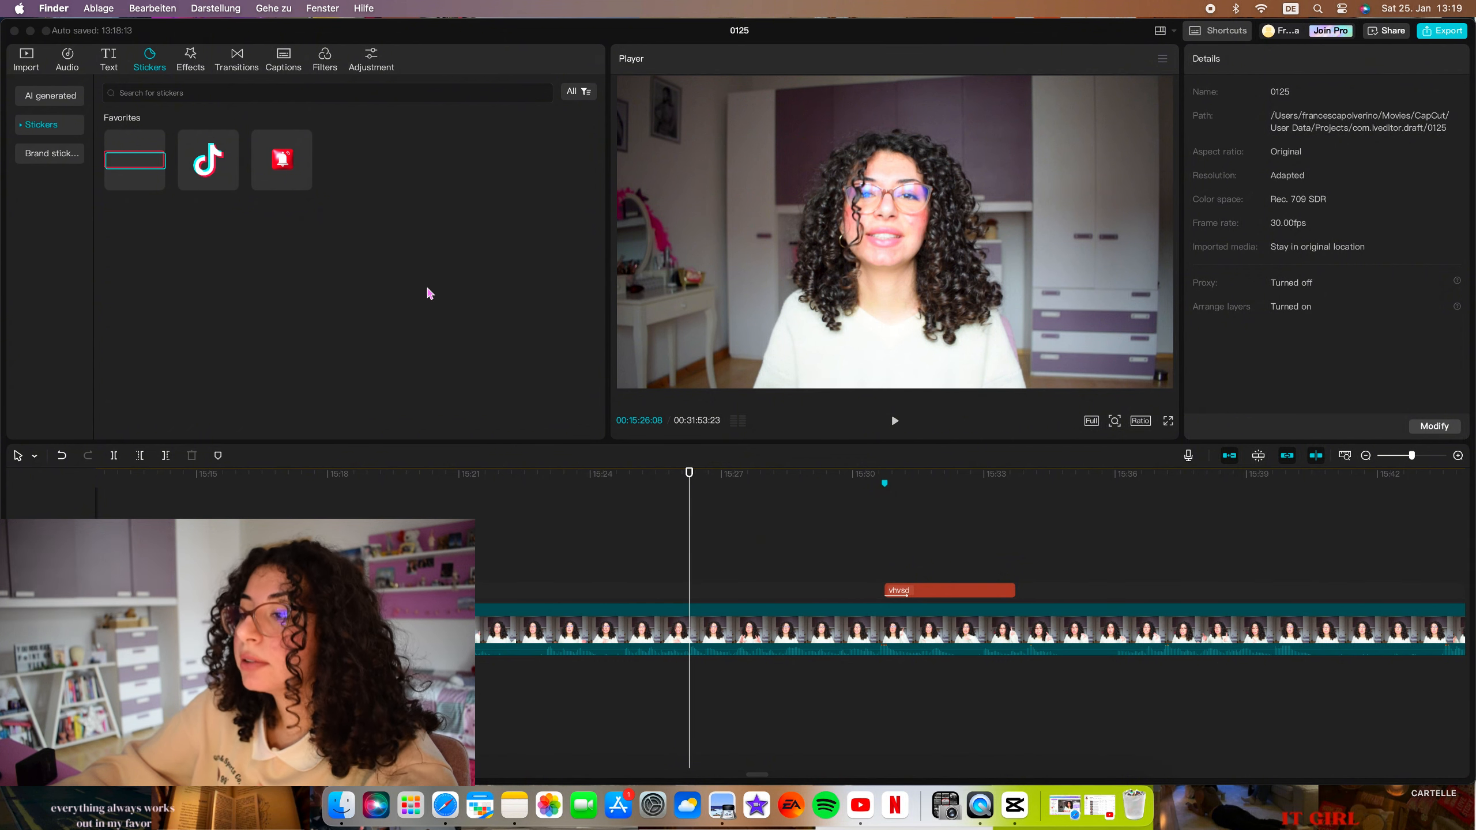
left_click(303, 182)
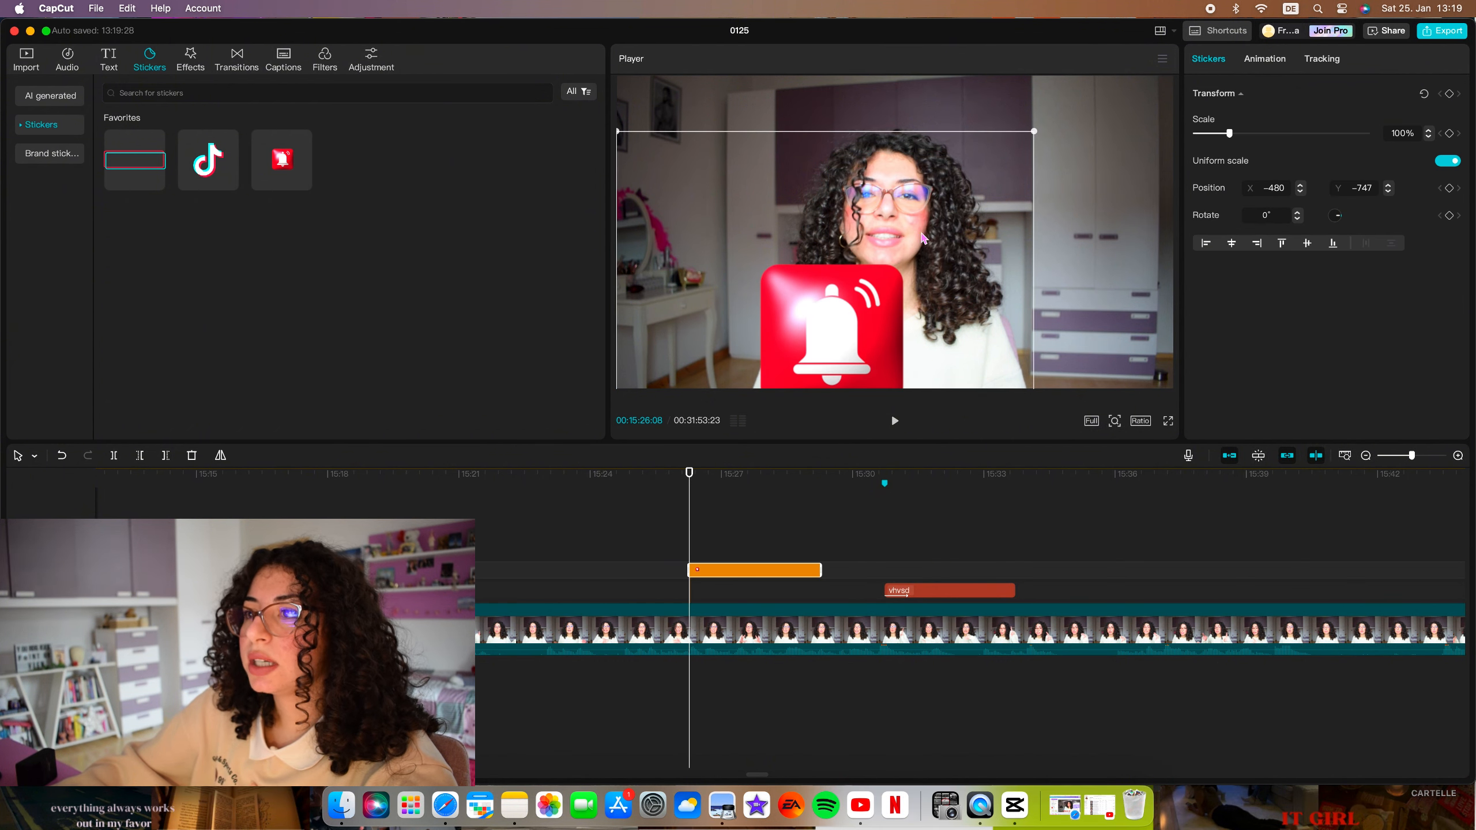
left_click_drag(1032, 133, 1072, 98)
left_click(134, 159)
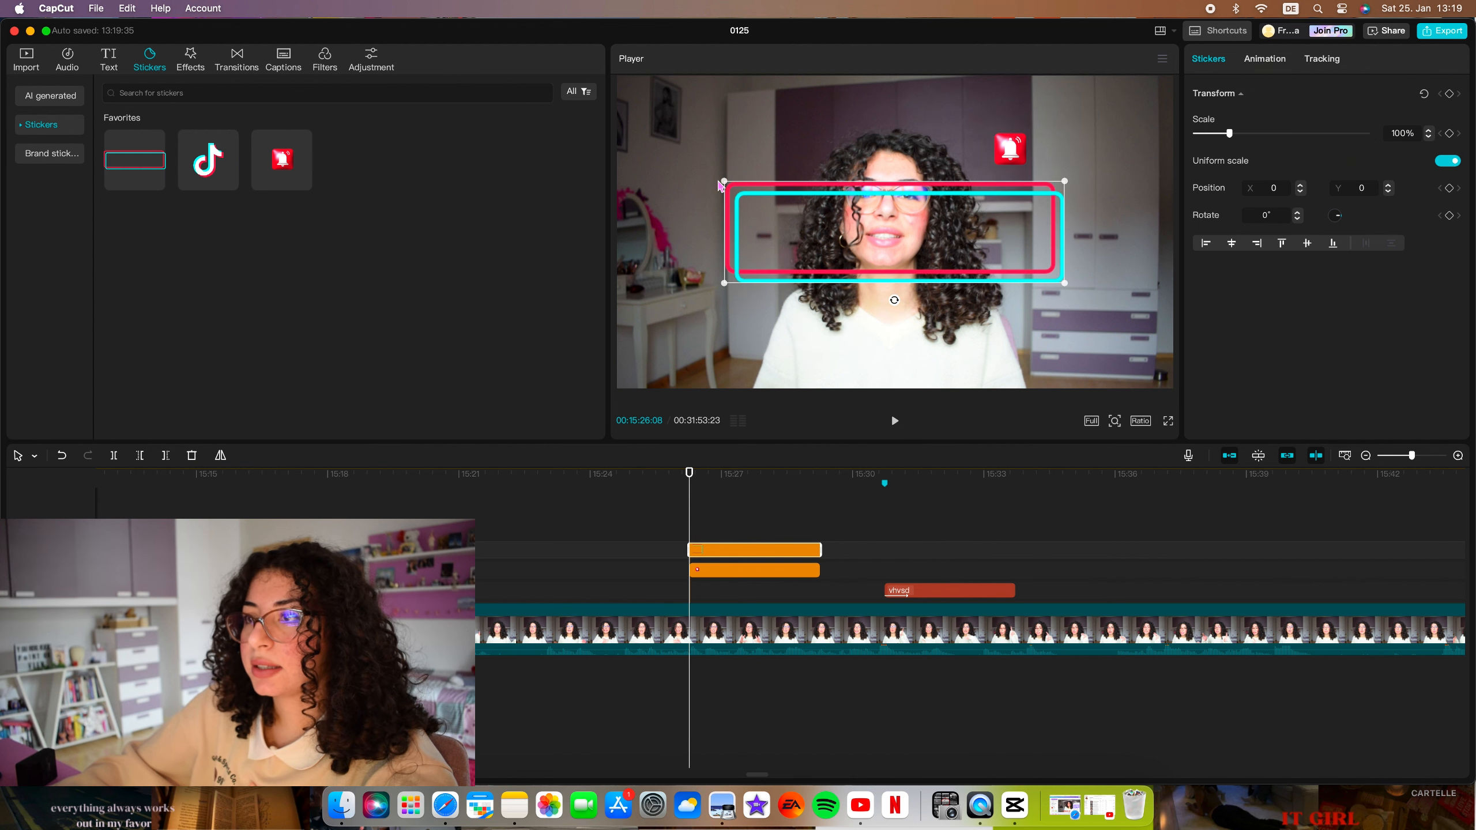
left_click_drag(729, 187, 1077, 170)
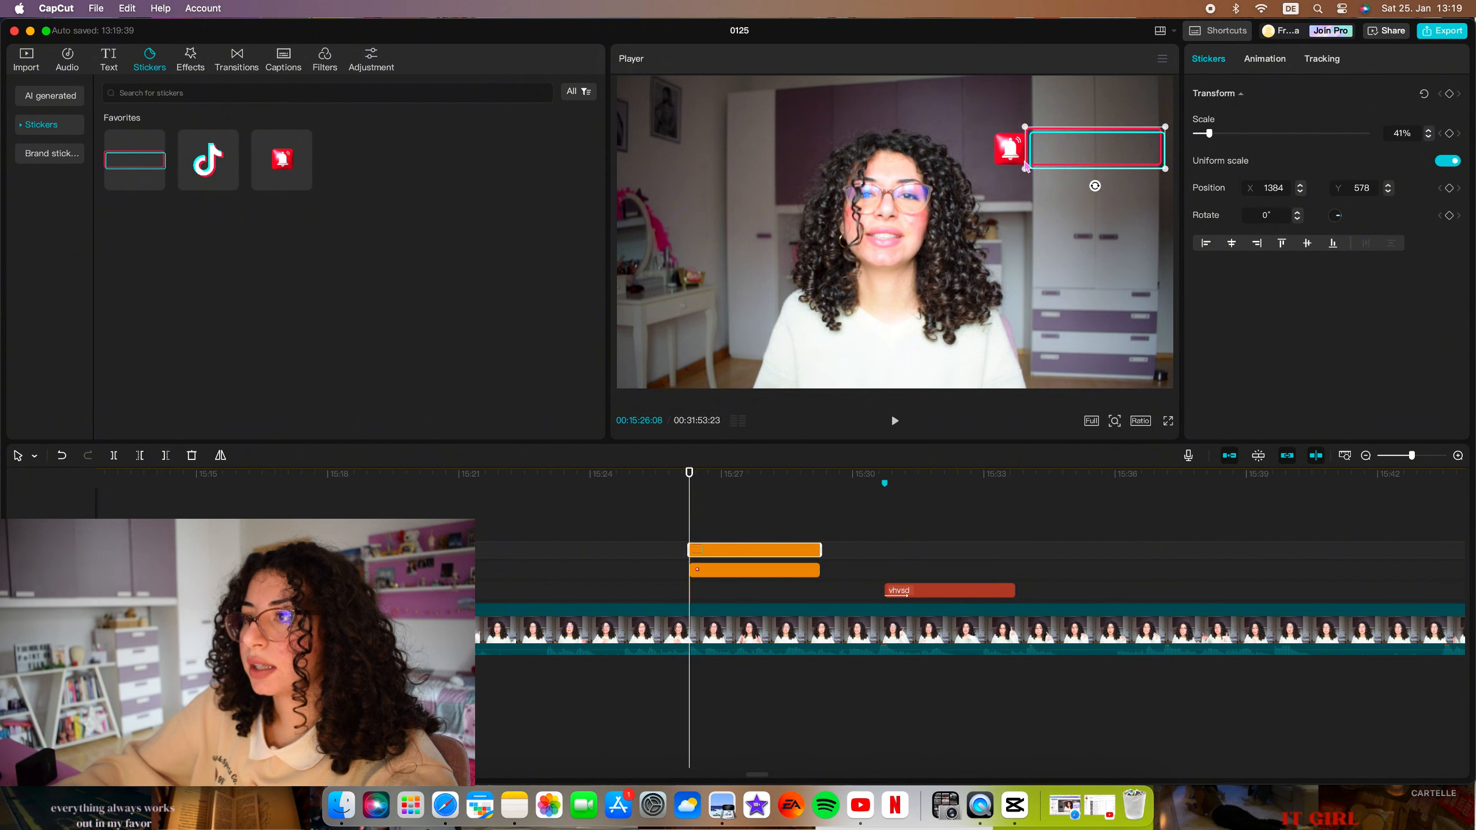
Add a default text clip at 00:15:26:08 and change its wording to the account handle.
left_click(108, 58)
left_click(155, 156)
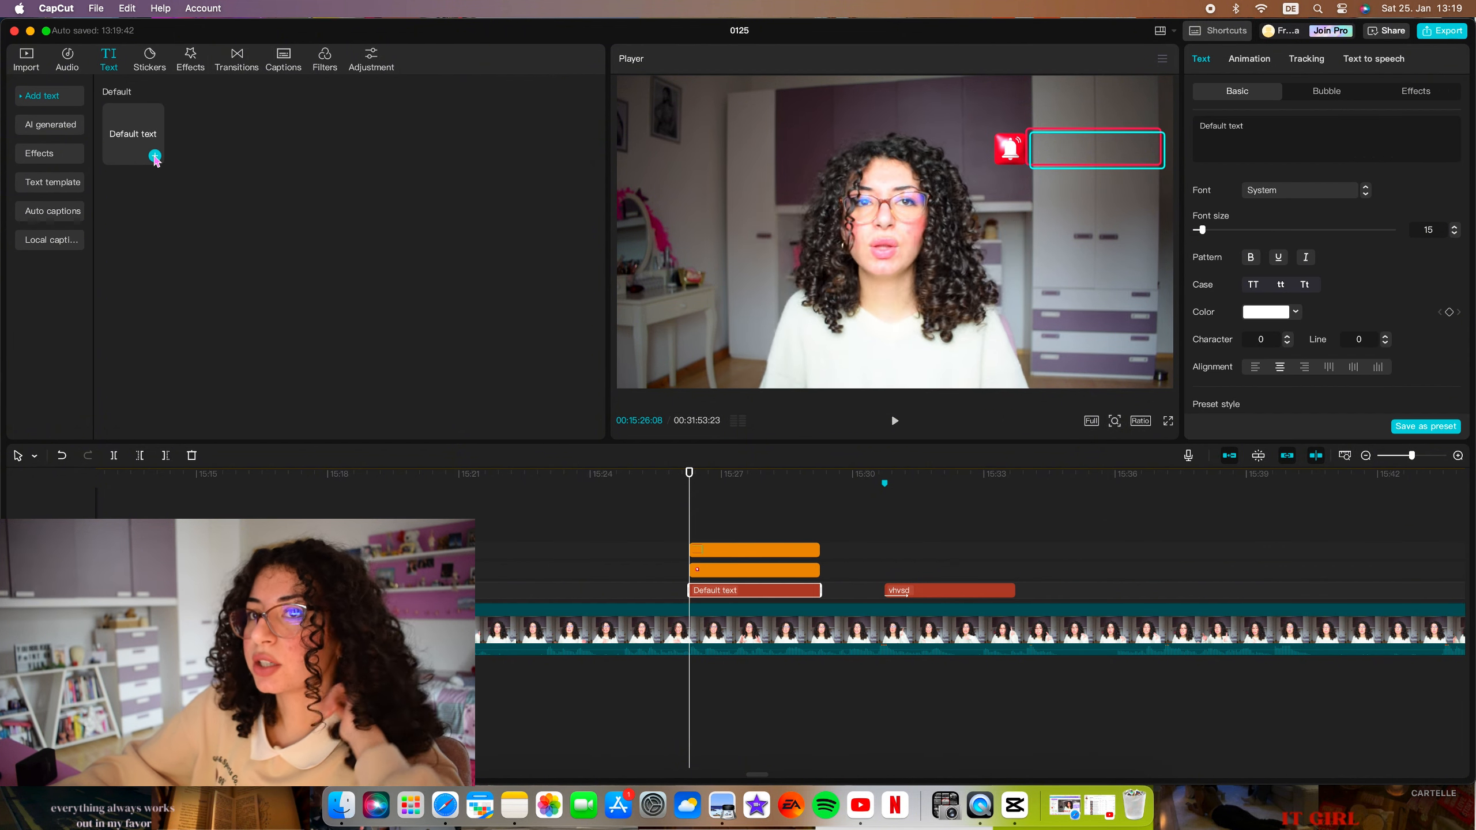
double_click(944, 218)
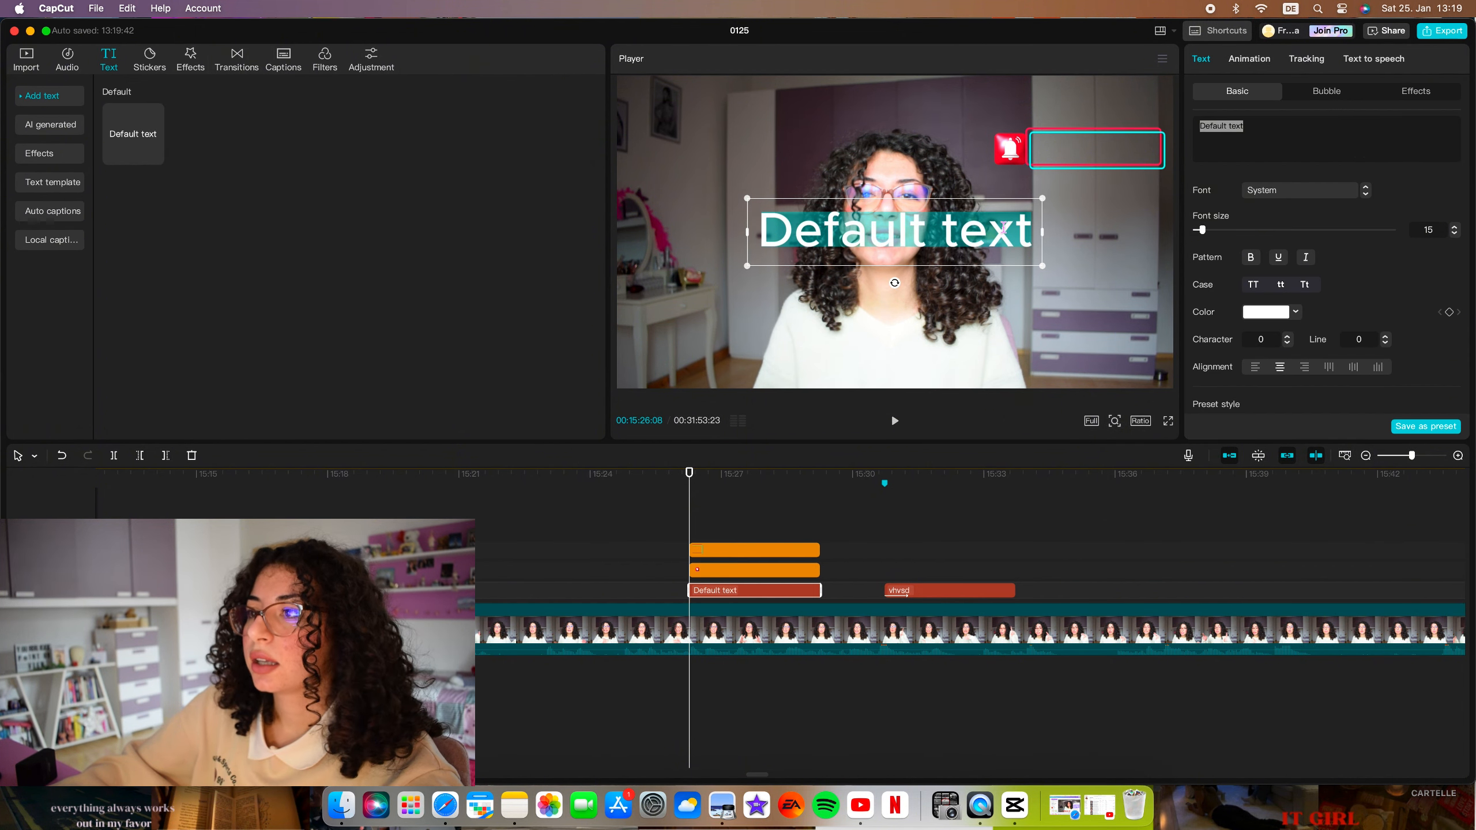
type("femmef")
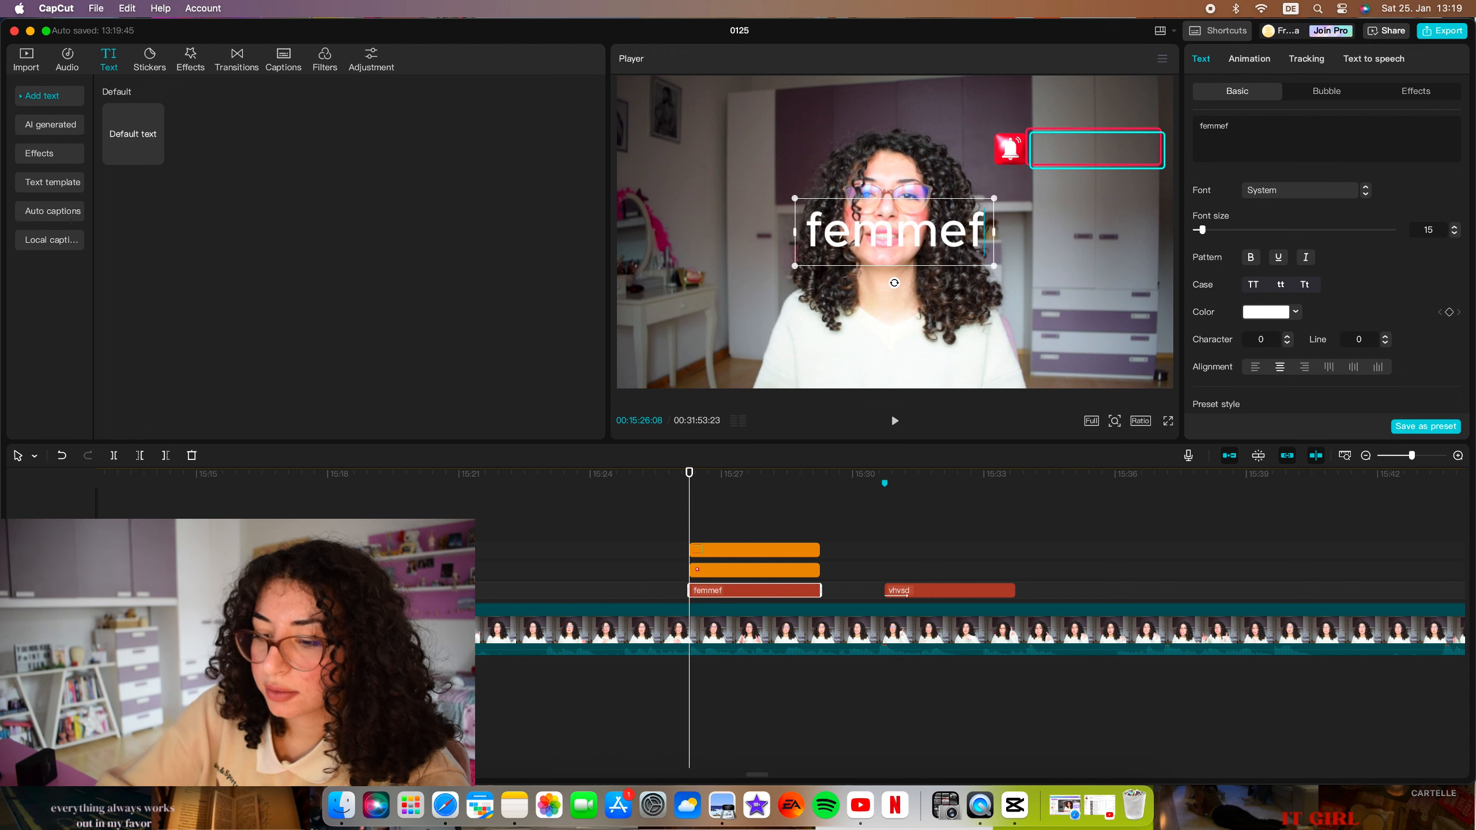
type("atale_04")
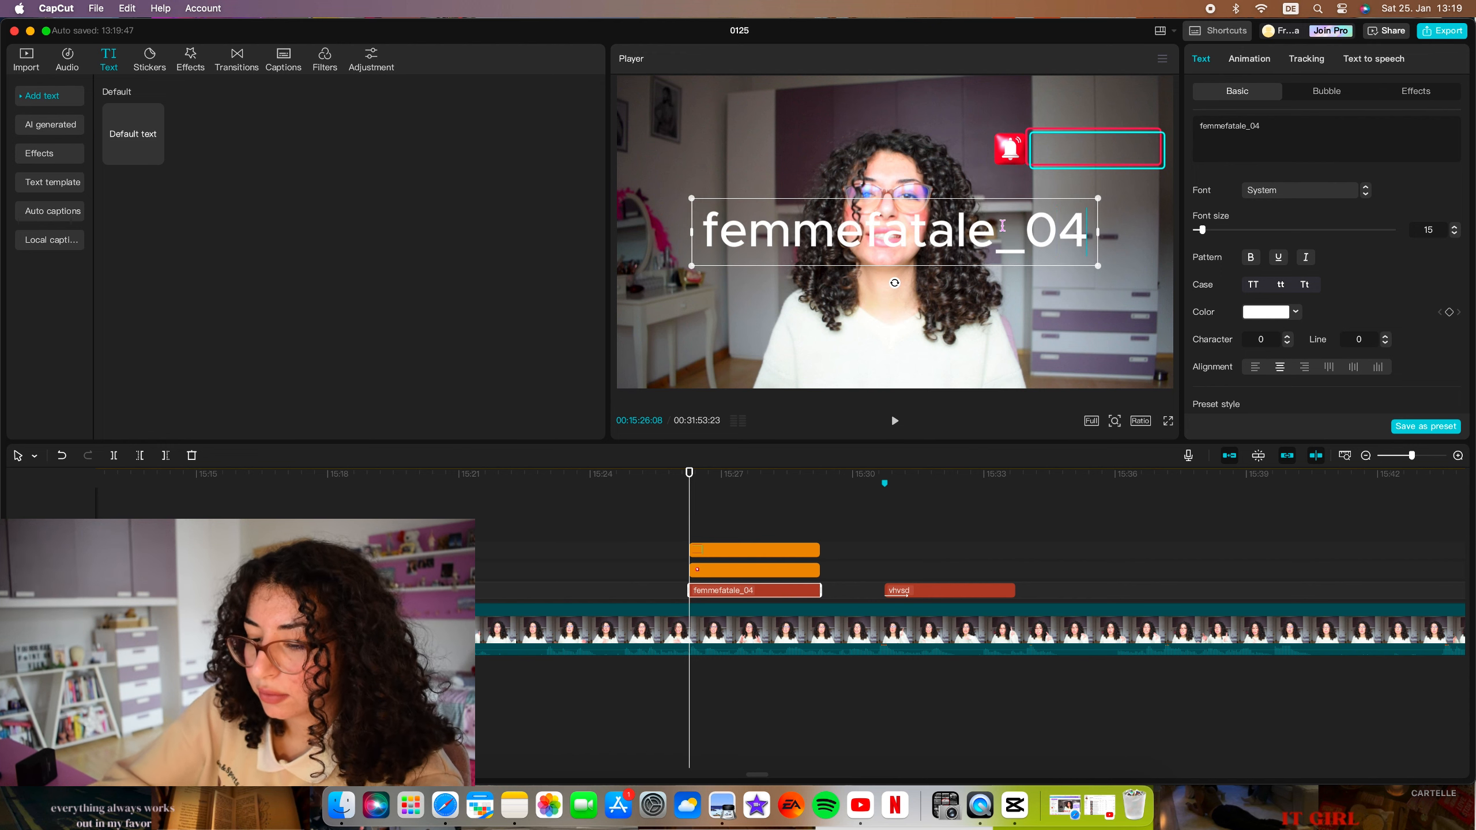
Shrink the account handle text and place it inside the red-and-cyan rectangle sticker.
left_click_drag(1096, 196, 870, 231)
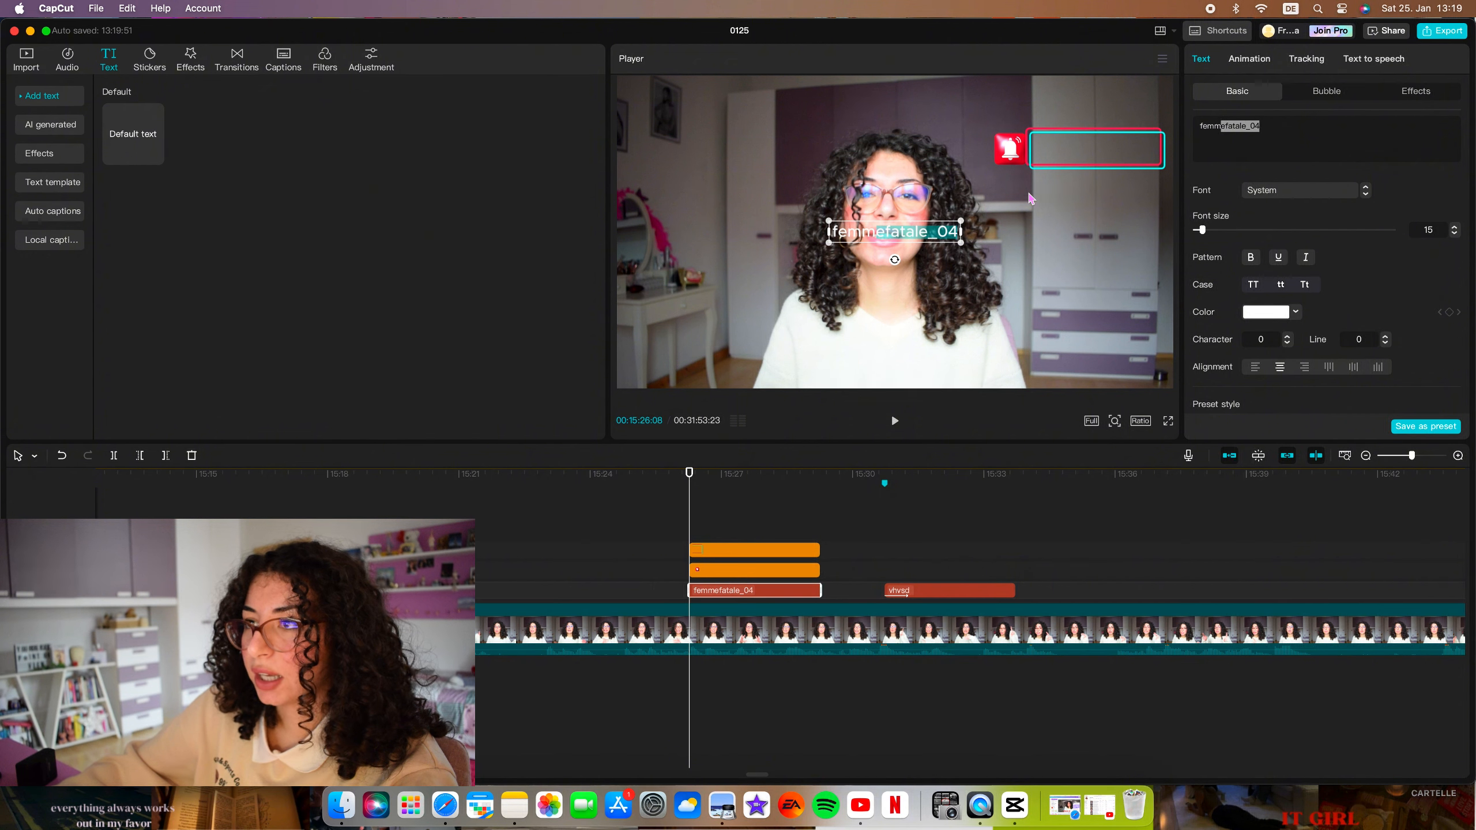
left_click(898, 239)
left_click_drag(895, 235, 1095, 153)
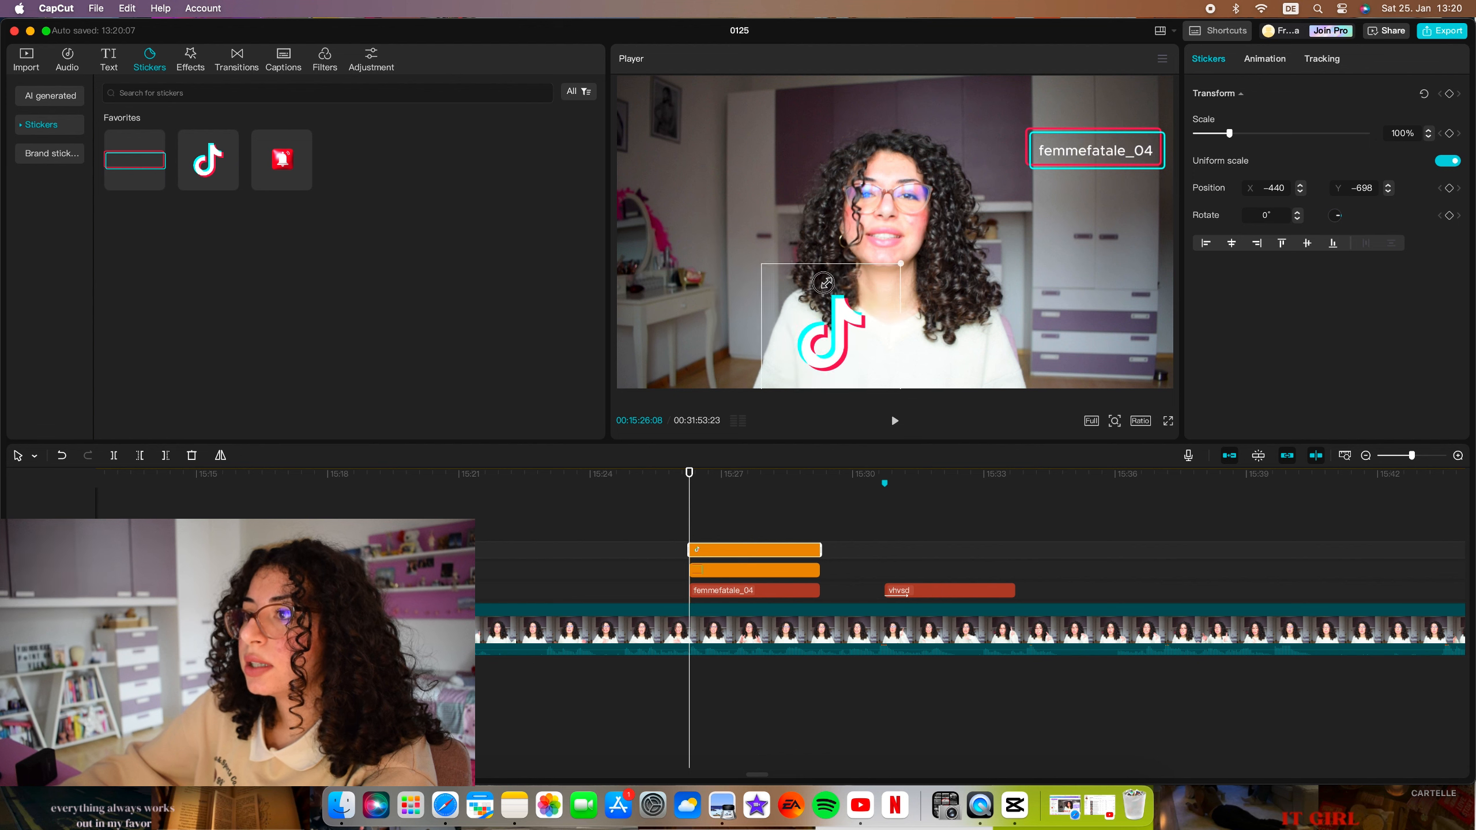
Scale the TikTok logo sticker to 12% and place it just left of the red-and-cyan rectangle.
left_click_drag(826, 327, 1007, 138)
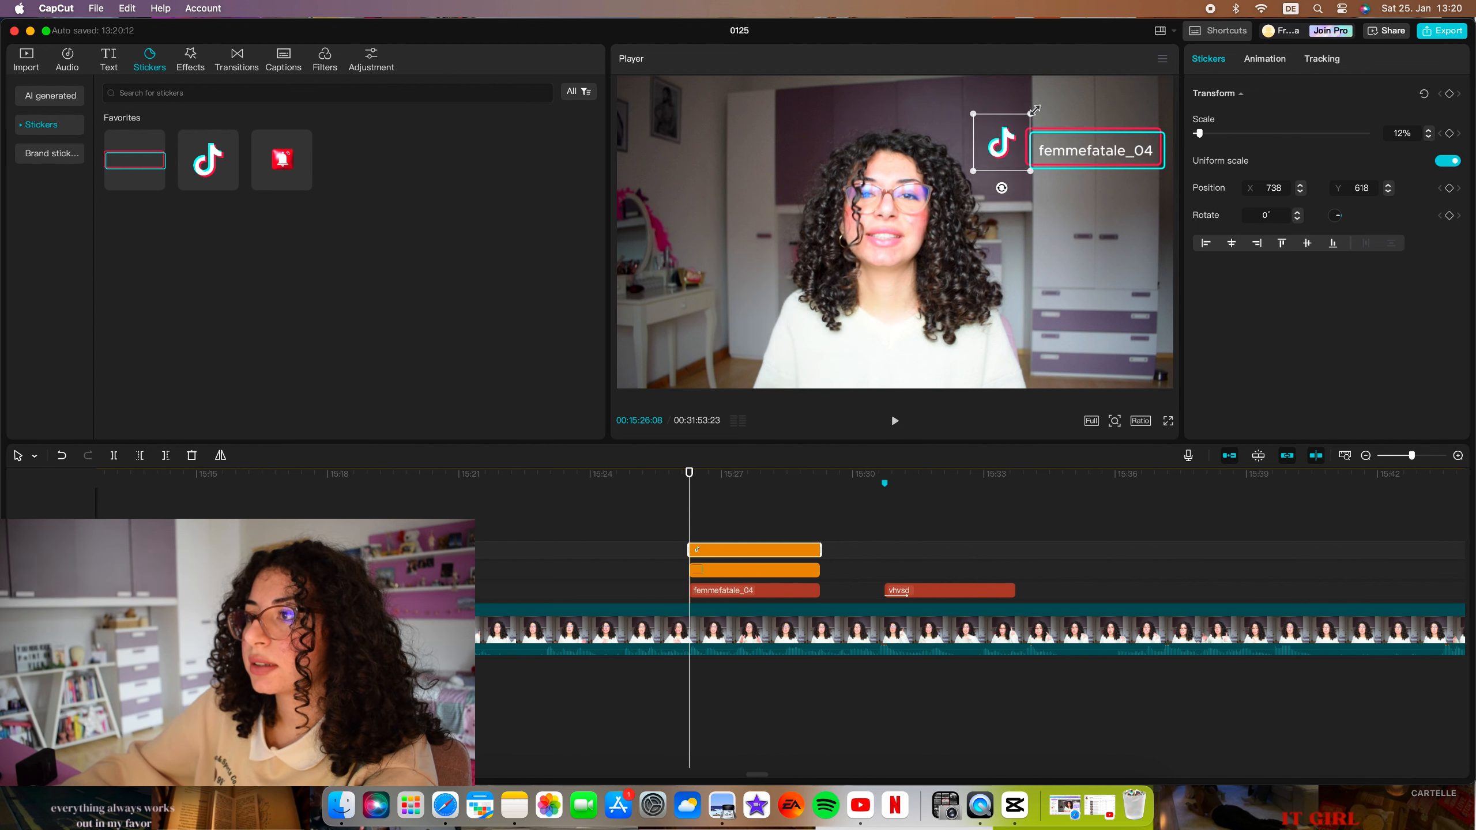
left_click(1074, 187)
left_click(716, 510)
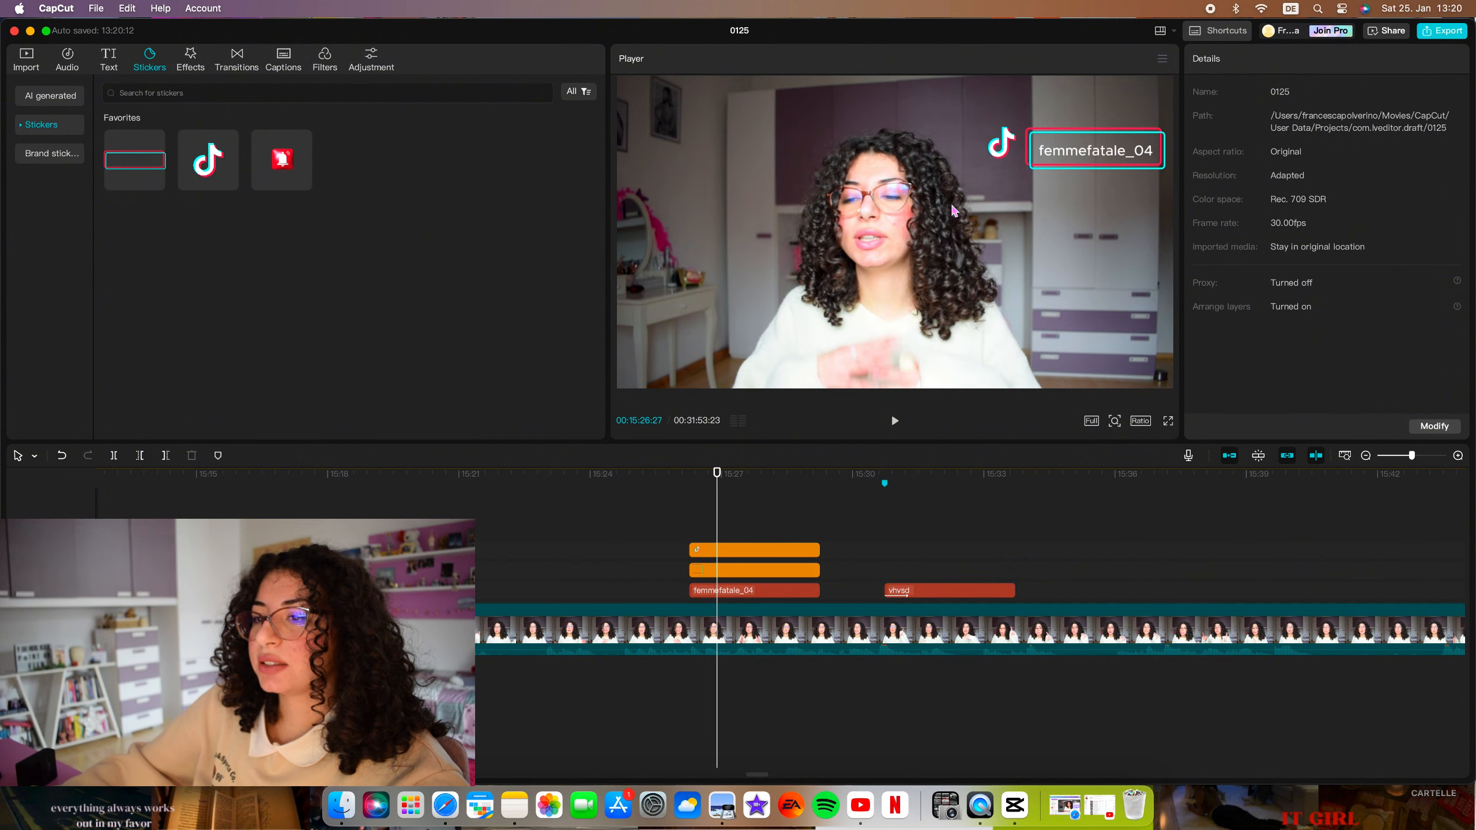
Try the Bounce In and Slide Left entrance animations on the TikTok logo sticker, and settle on Slide Right.
left_click(1001, 142)
left_click(1274, 60)
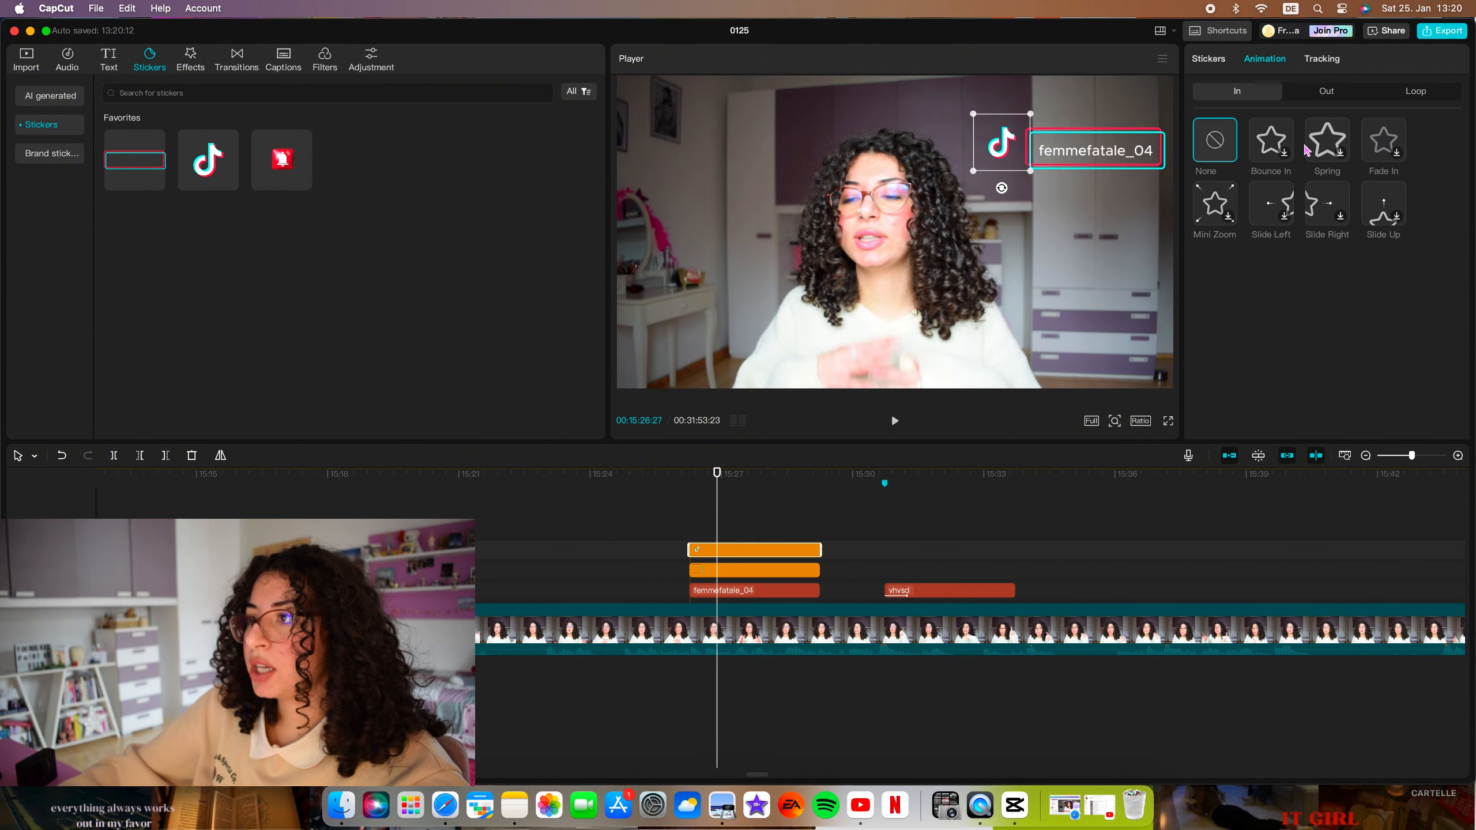
left_click(1272, 139)
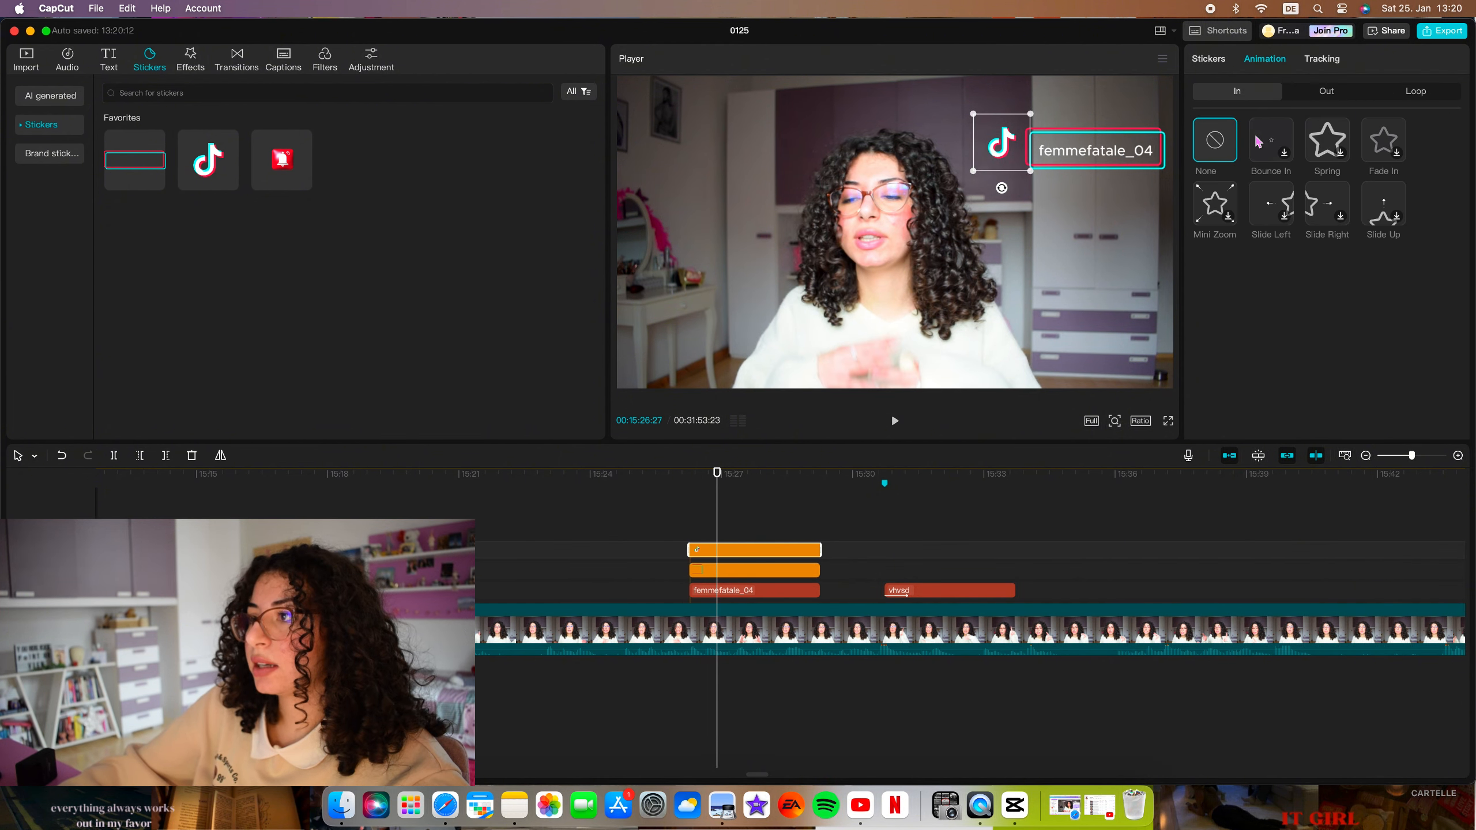
left_click(1273, 198)
left_click(1327, 203)
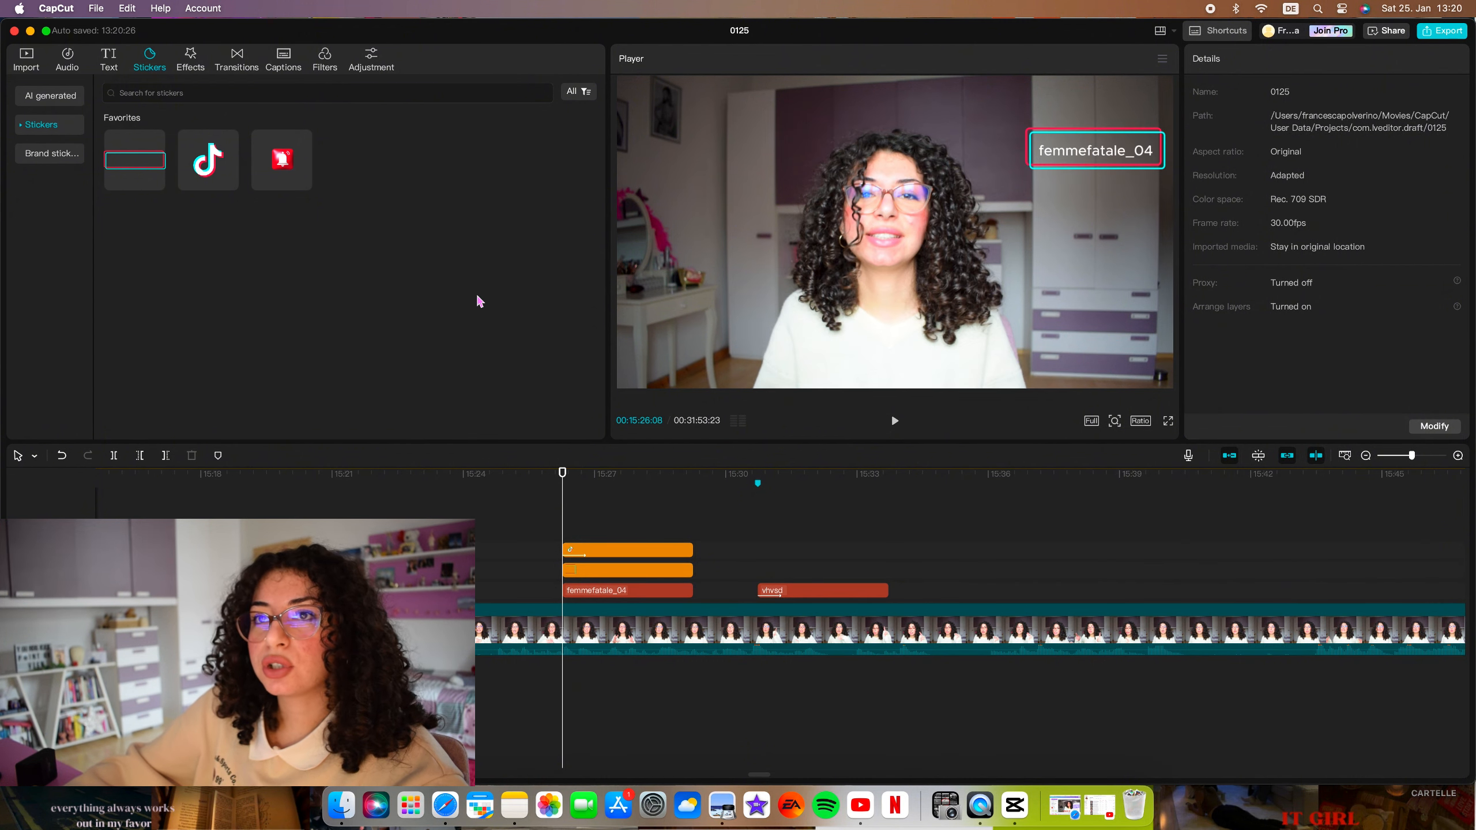
Preview the favourite sound effect "Follow/like notification ding" and add it below the main video near the start of the TikTok sticker.
left_click(69, 55)
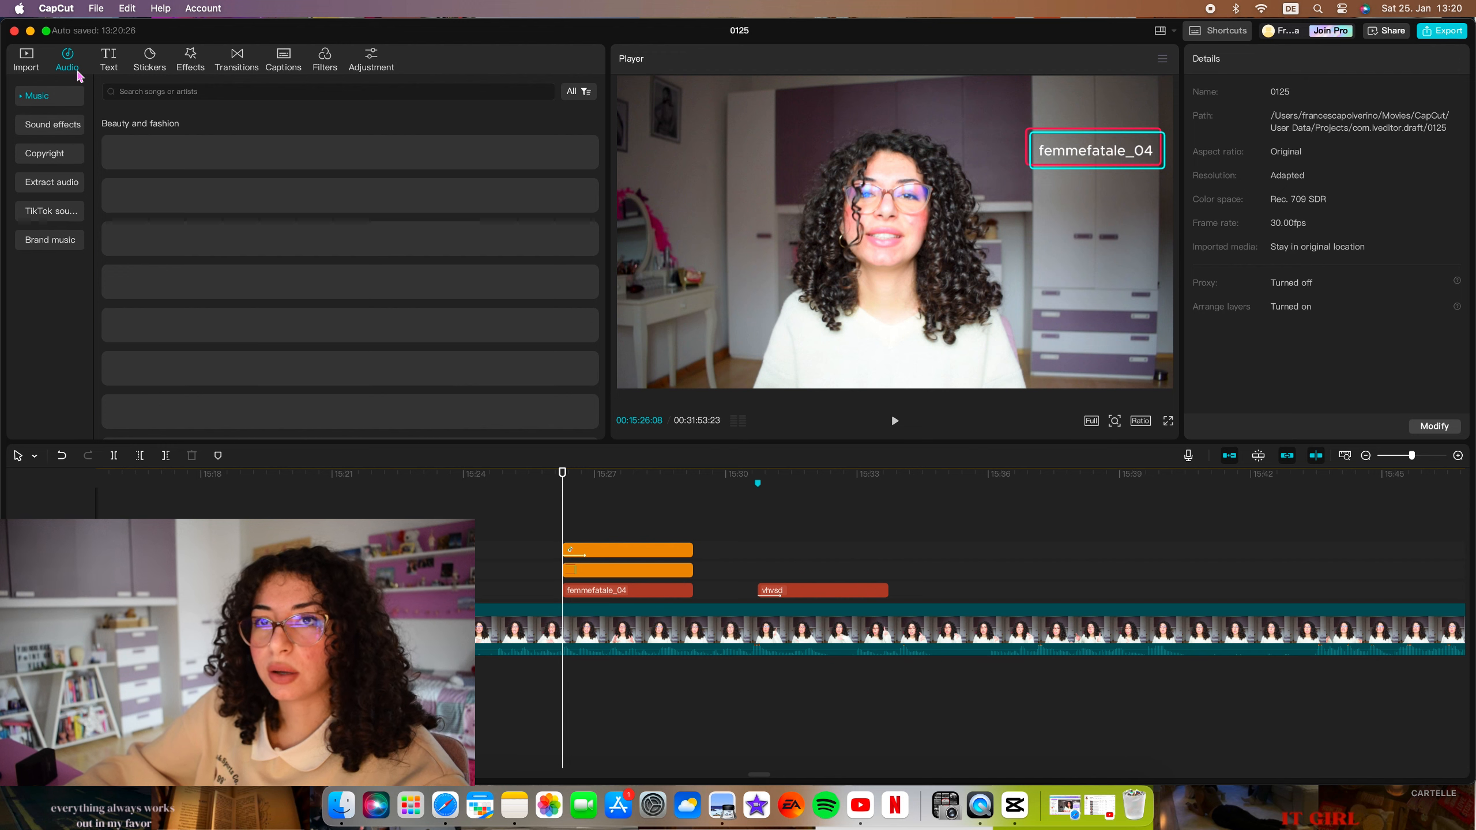
left_click(35, 131)
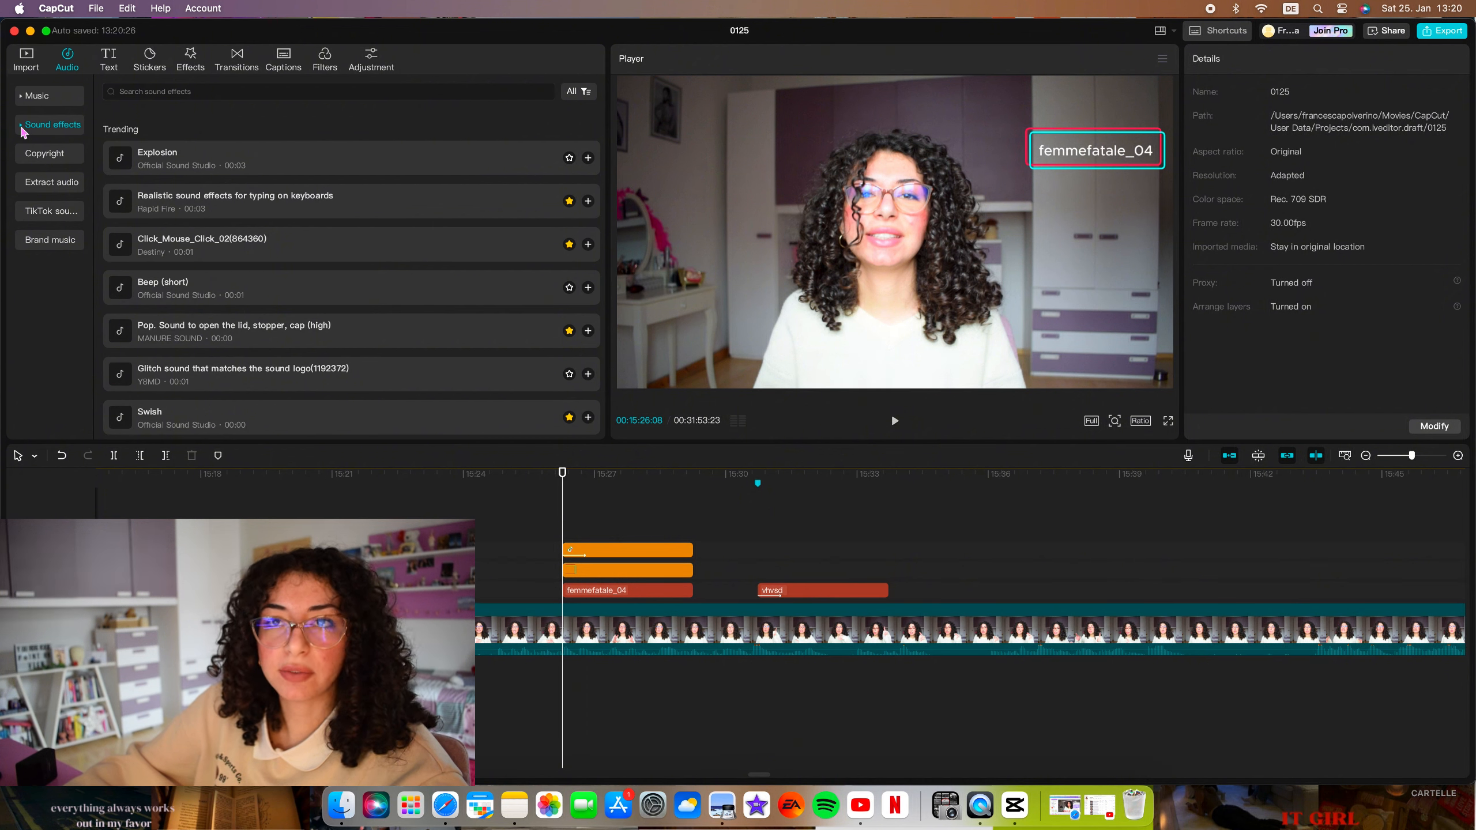
left_click(21, 129)
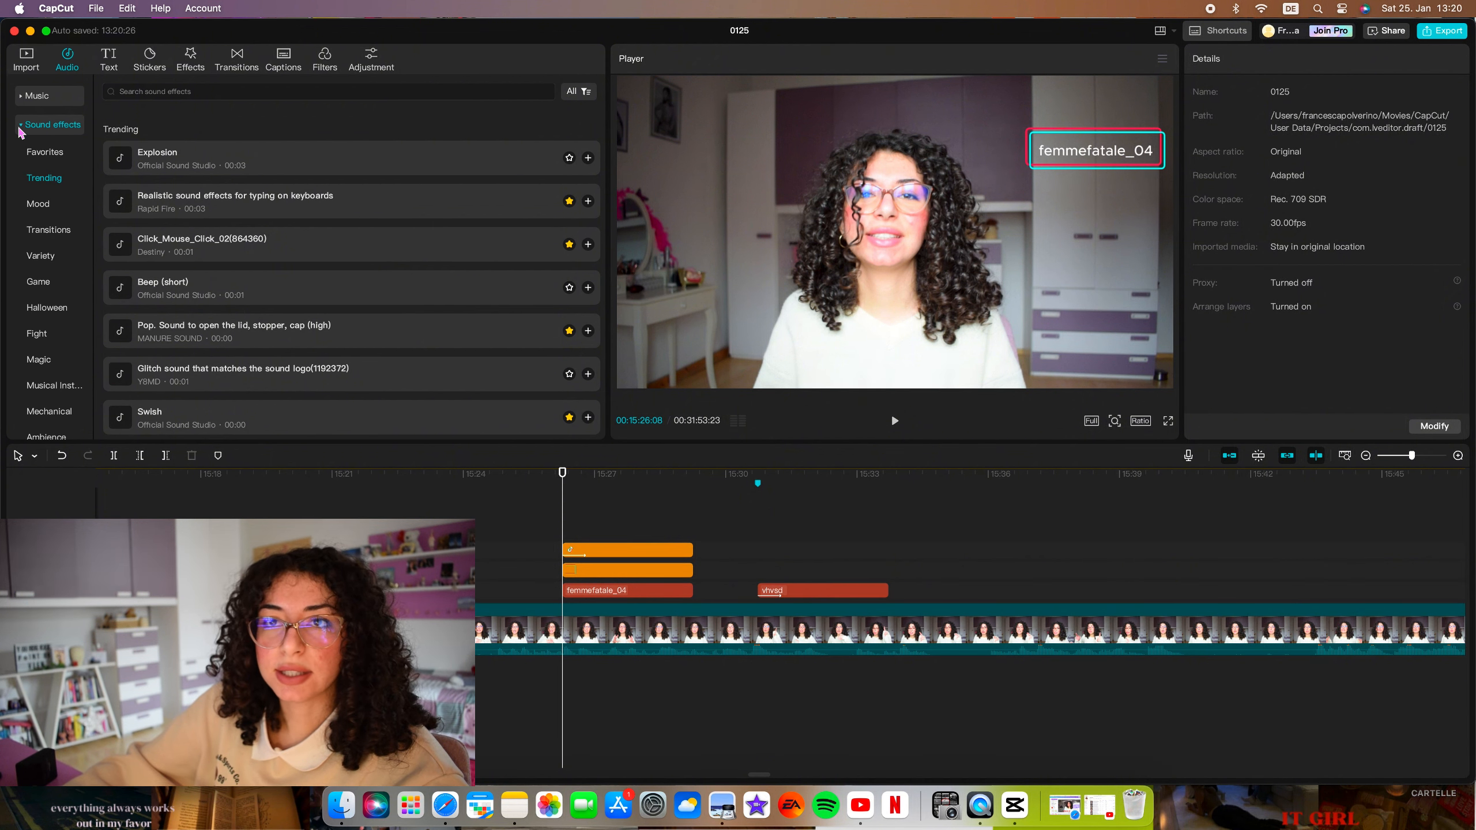
left_click(43, 154)
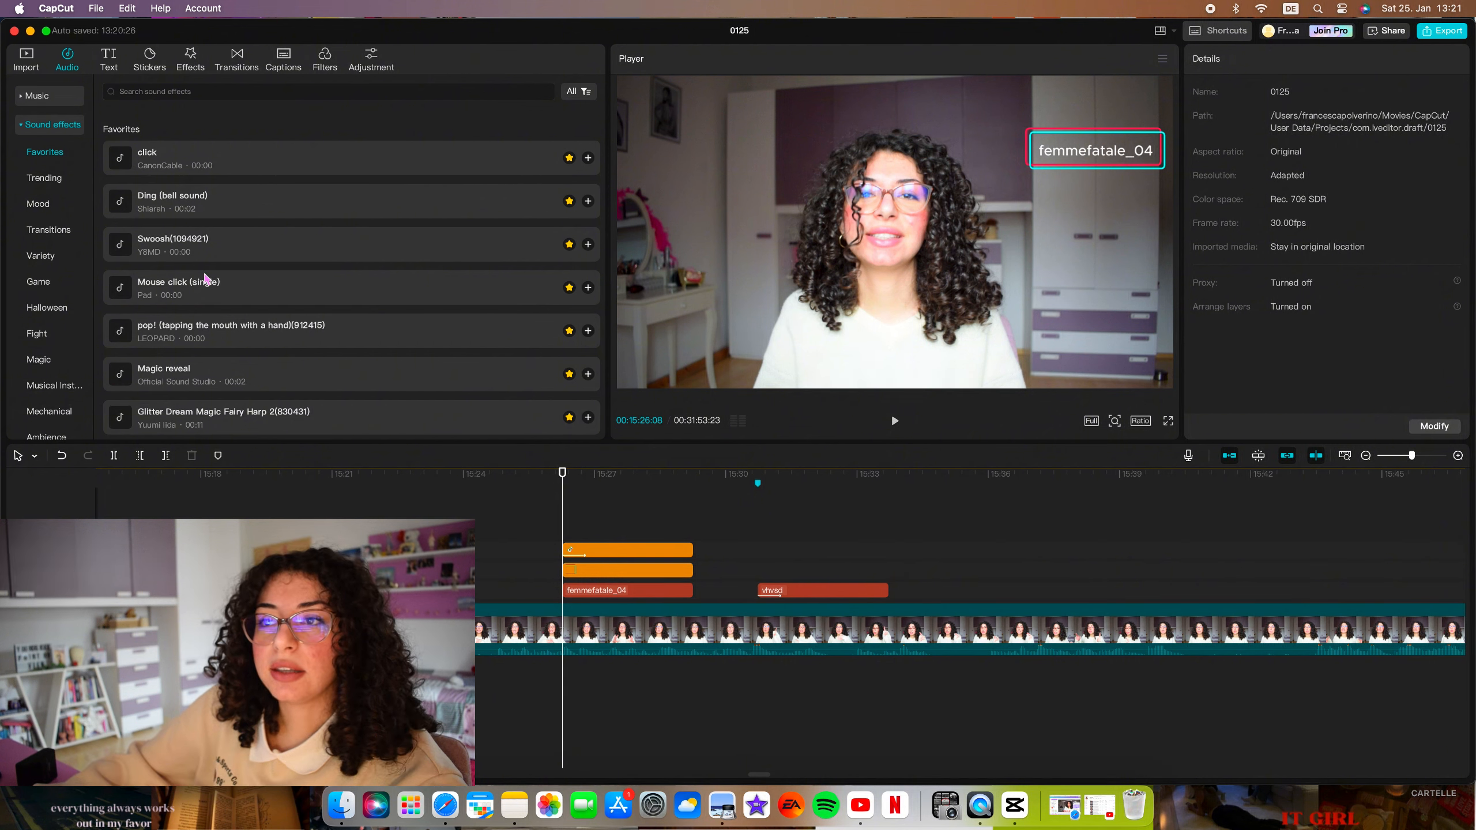
scroll(277, 270, "down", 10)
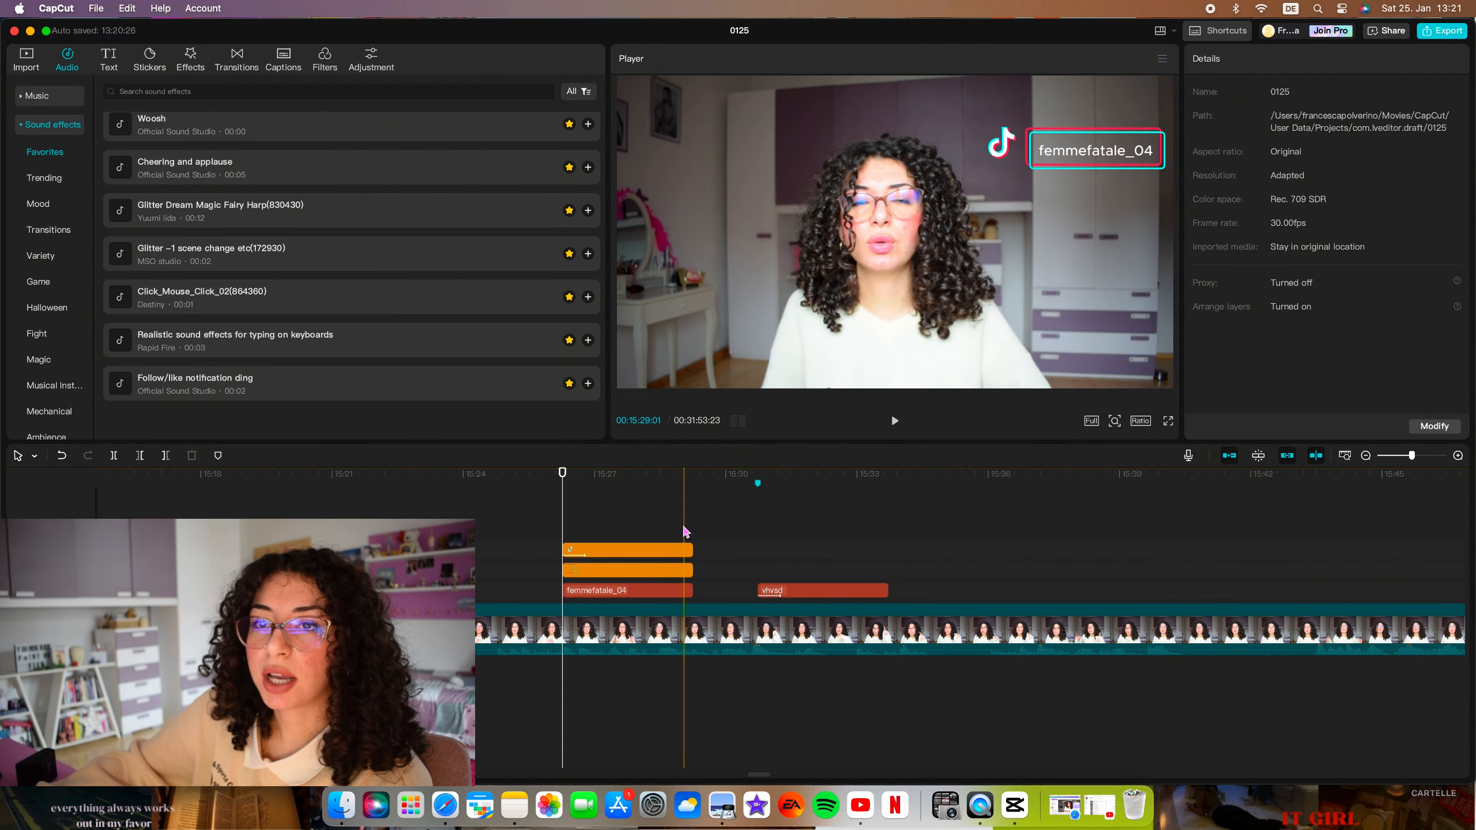
left_click(120, 386)
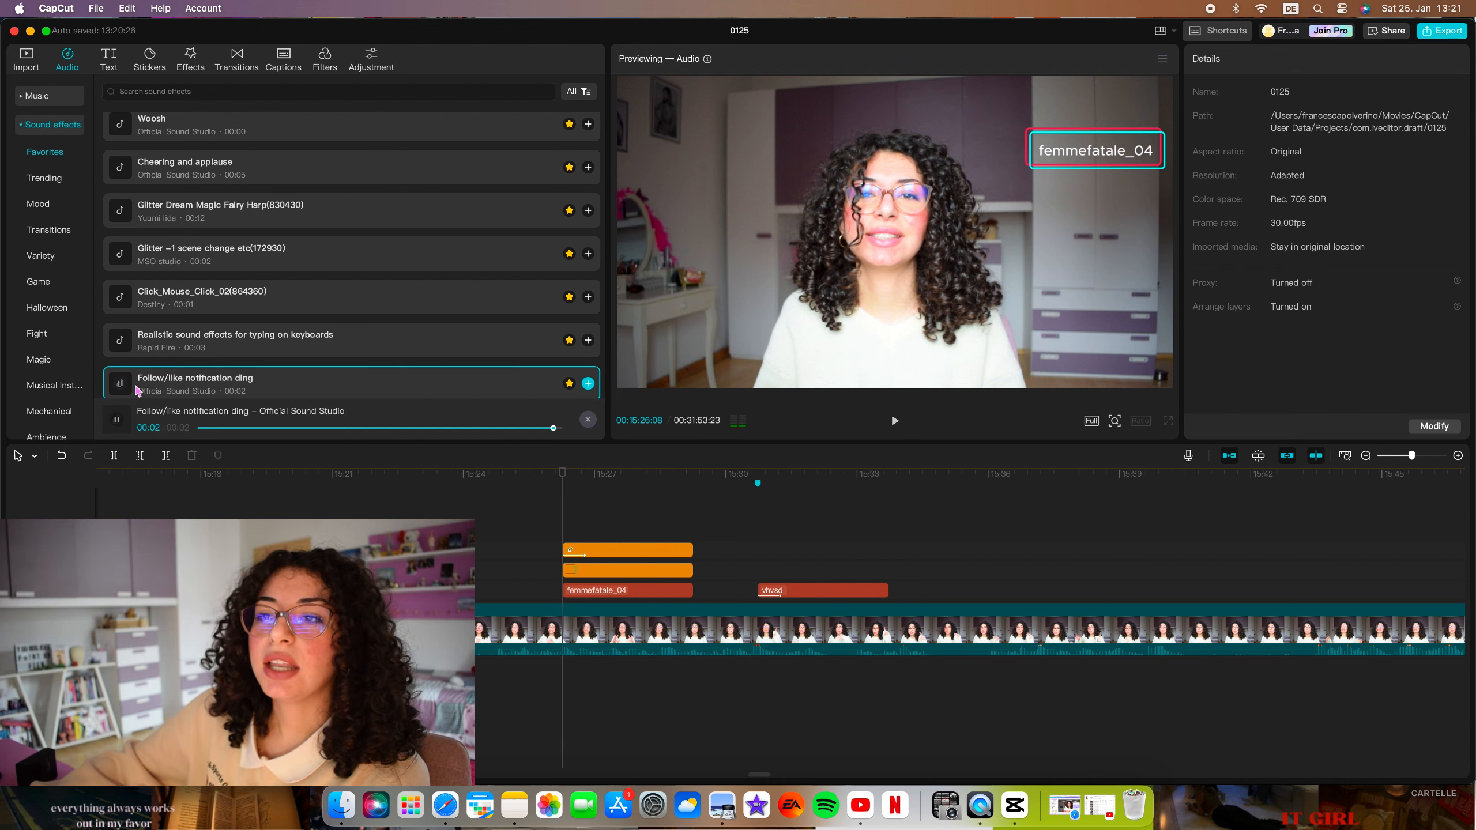
left_click_drag(174, 391, 564, 686)
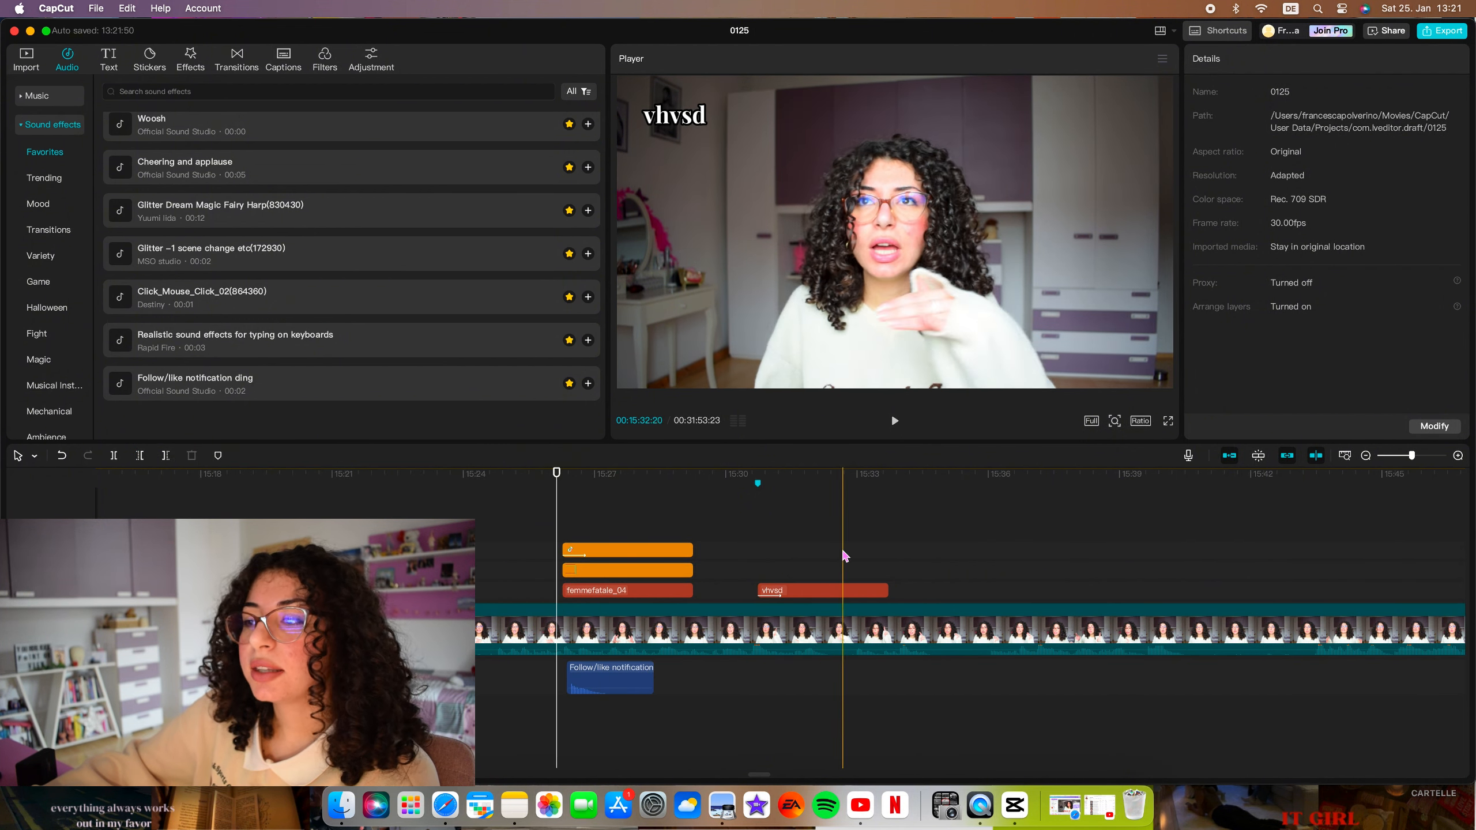
Split the main video at 00:15:36:02 and add the Up transition at the cut.
scroll(827, 547, "right", 5)
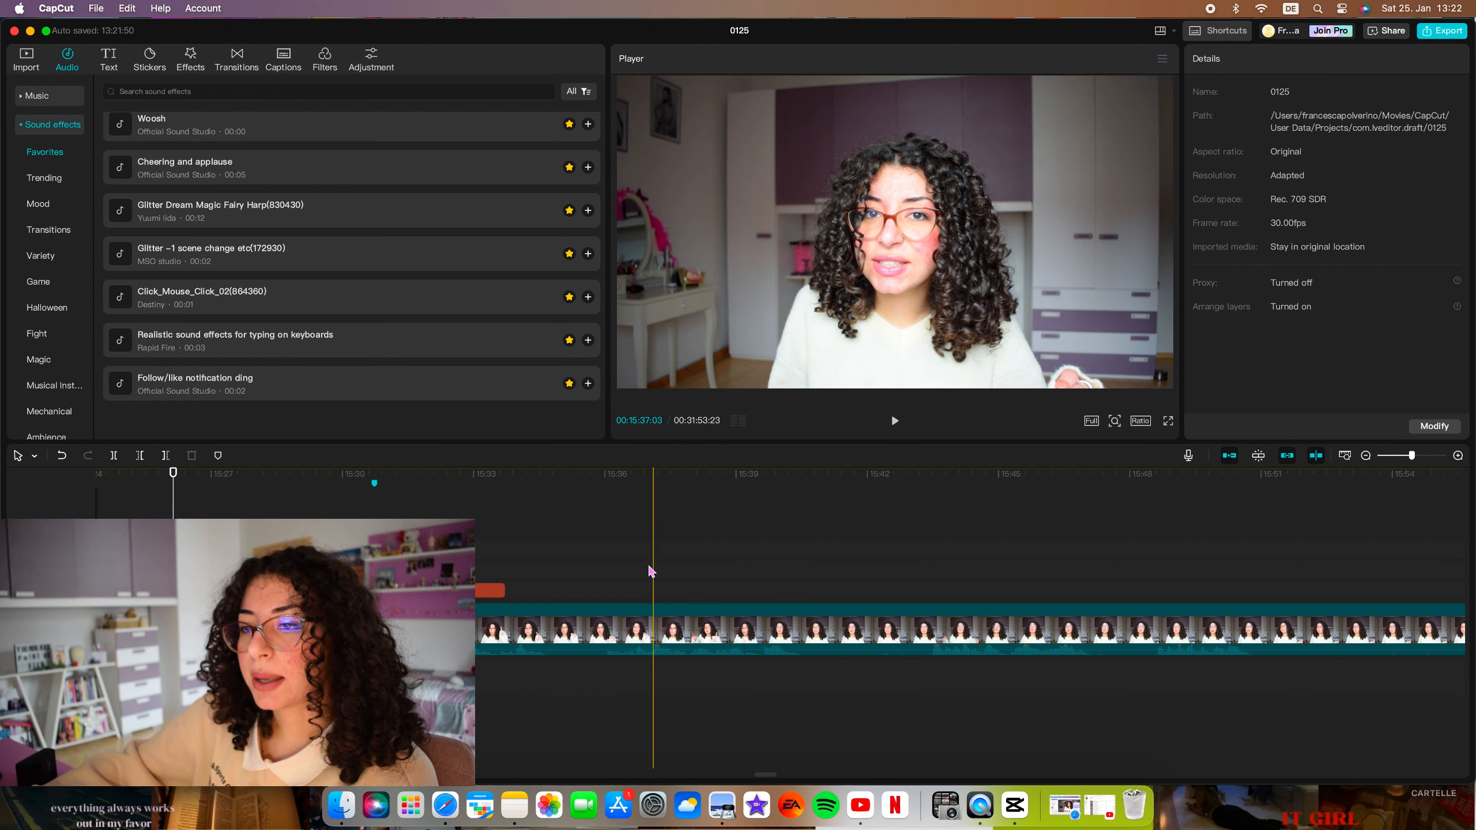
left_click(606, 552)
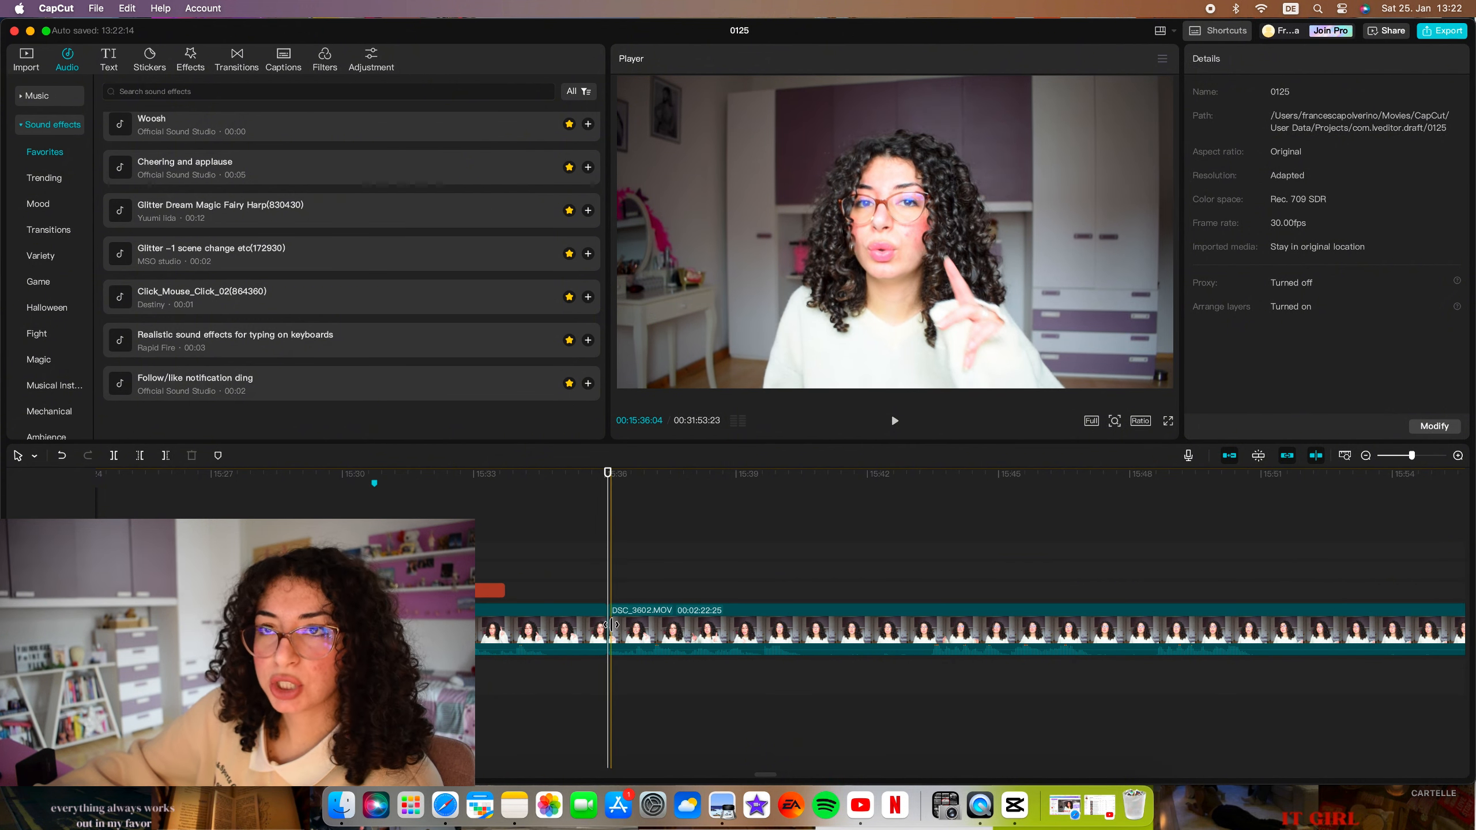
left_click(235, 57)
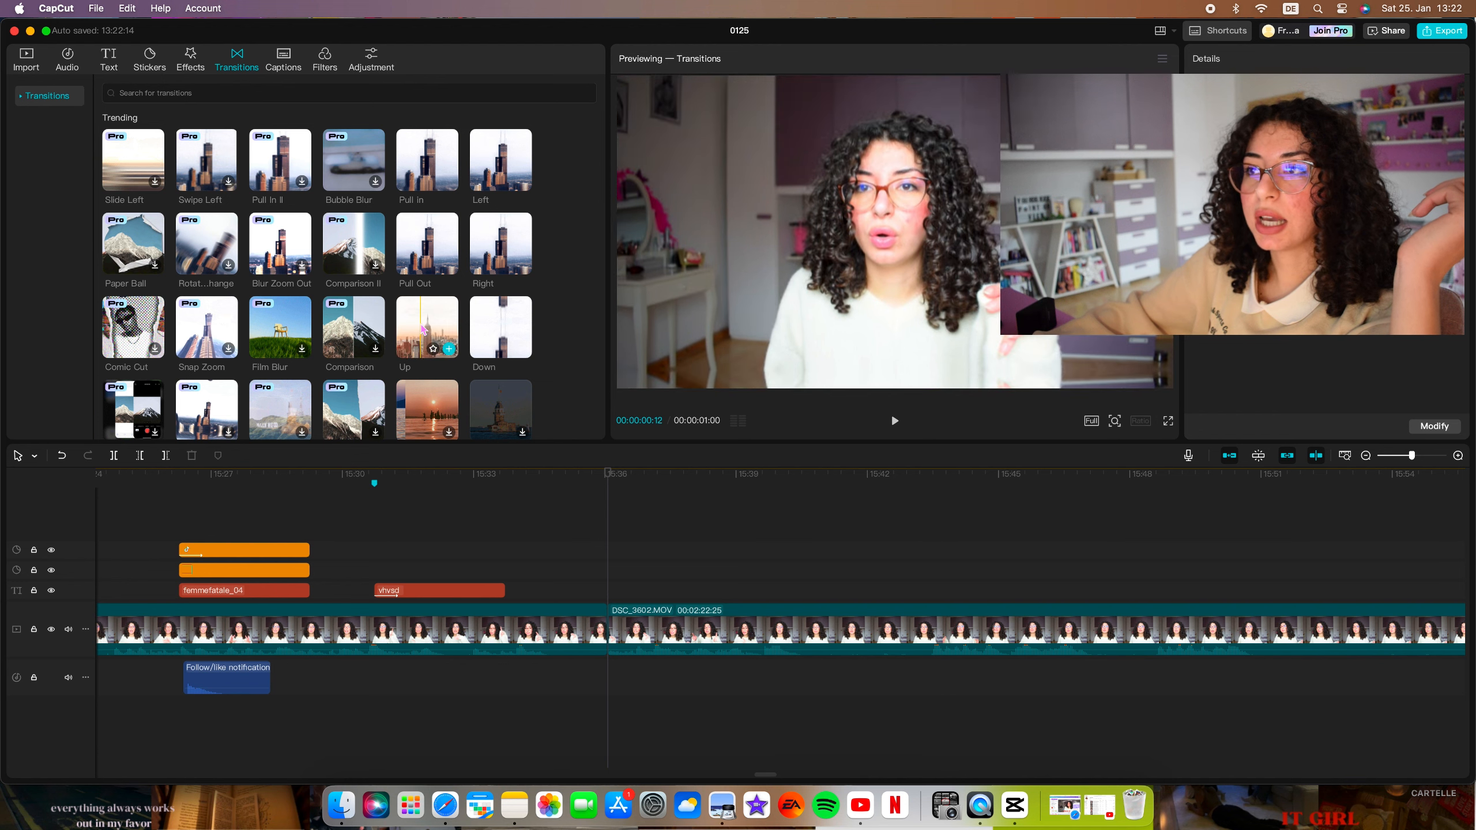
left_click_drag(430, 328, 604, 634)
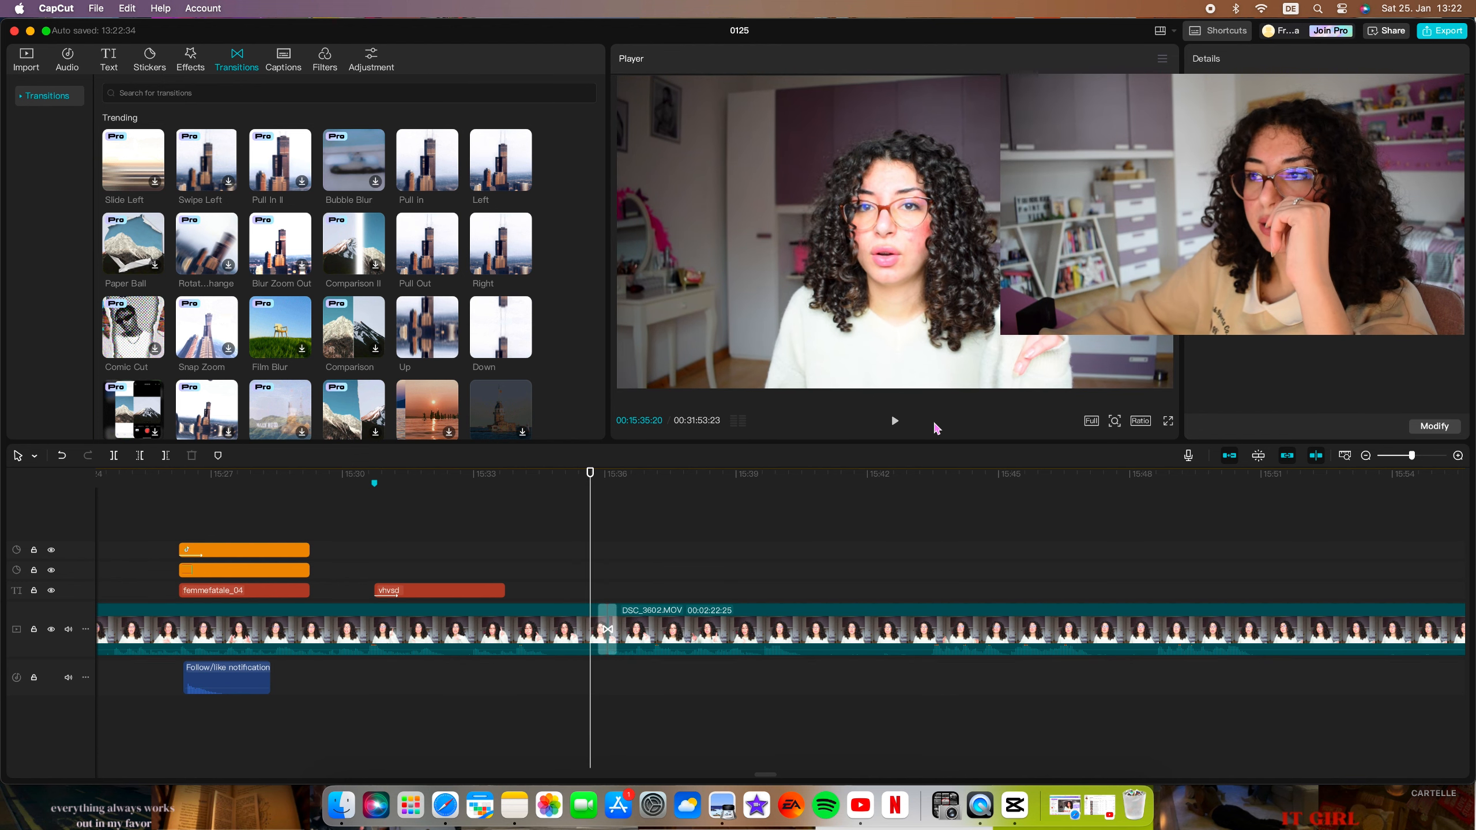
Play back the Up transition, and split the main video about 7 seconds after it and again at 00:15:45:01.
left_click(895, 421)
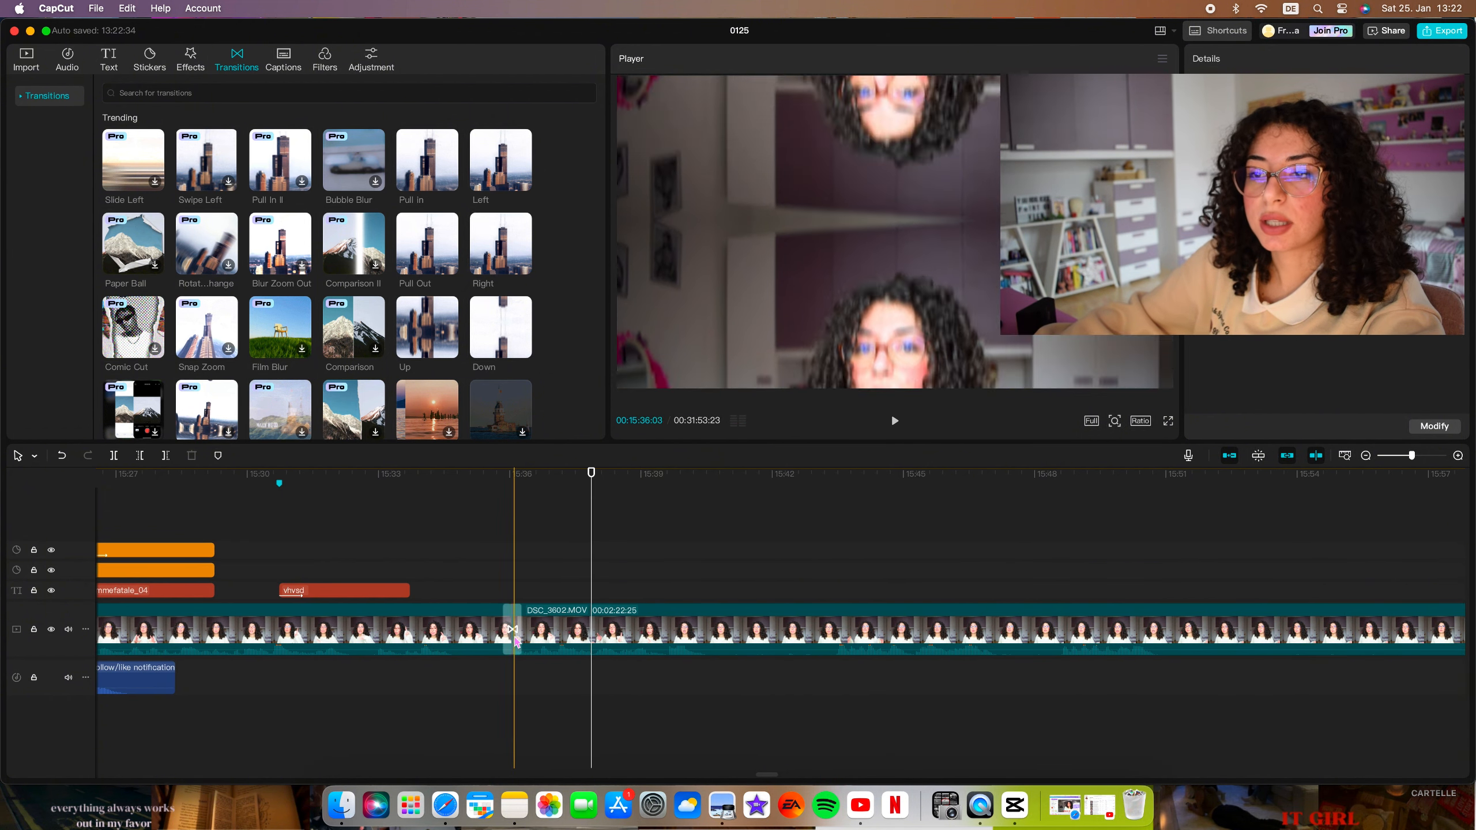
scroll(787, 550, "right", 2)
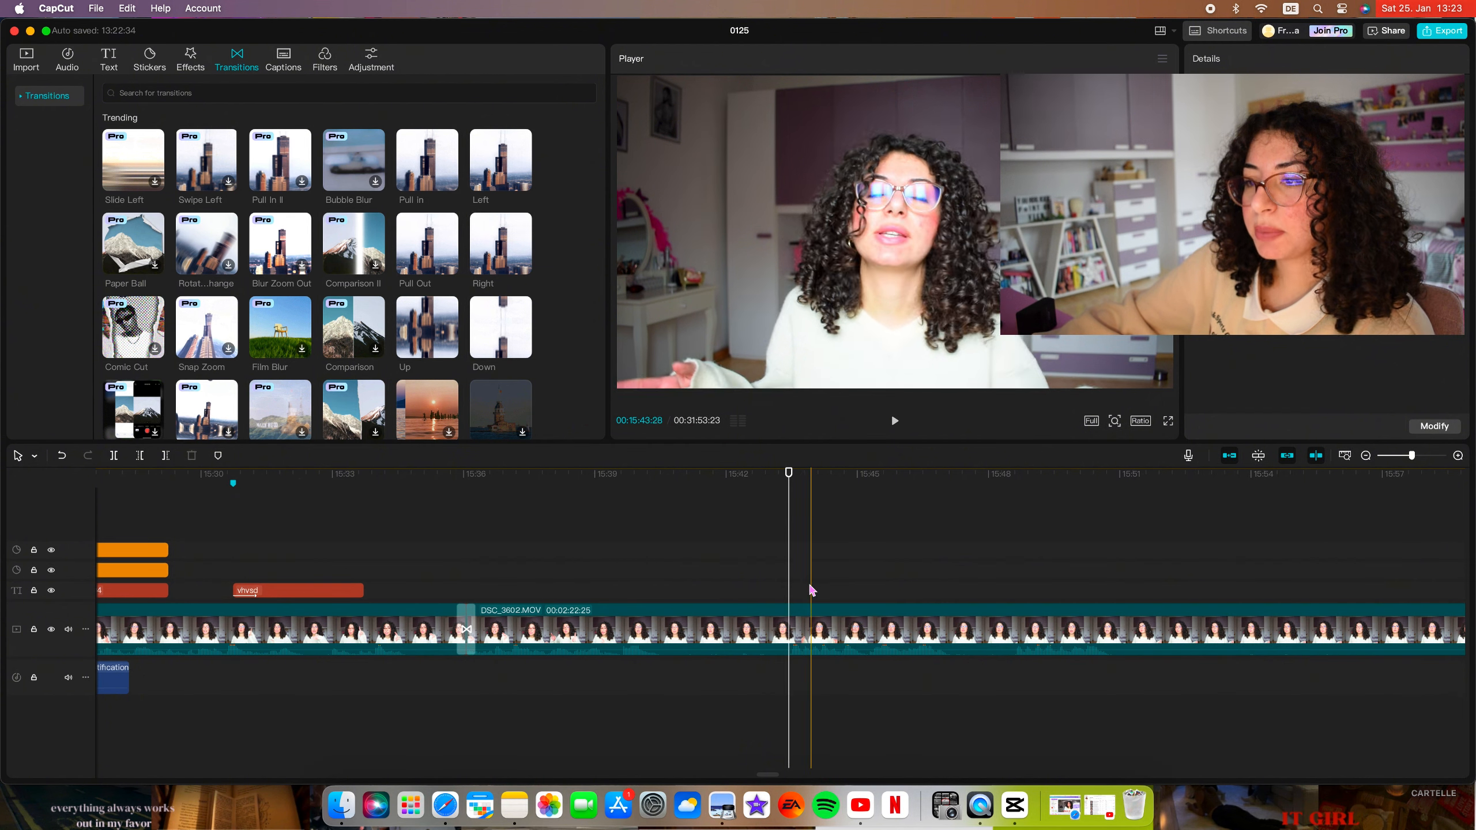
left_click(114, 456)
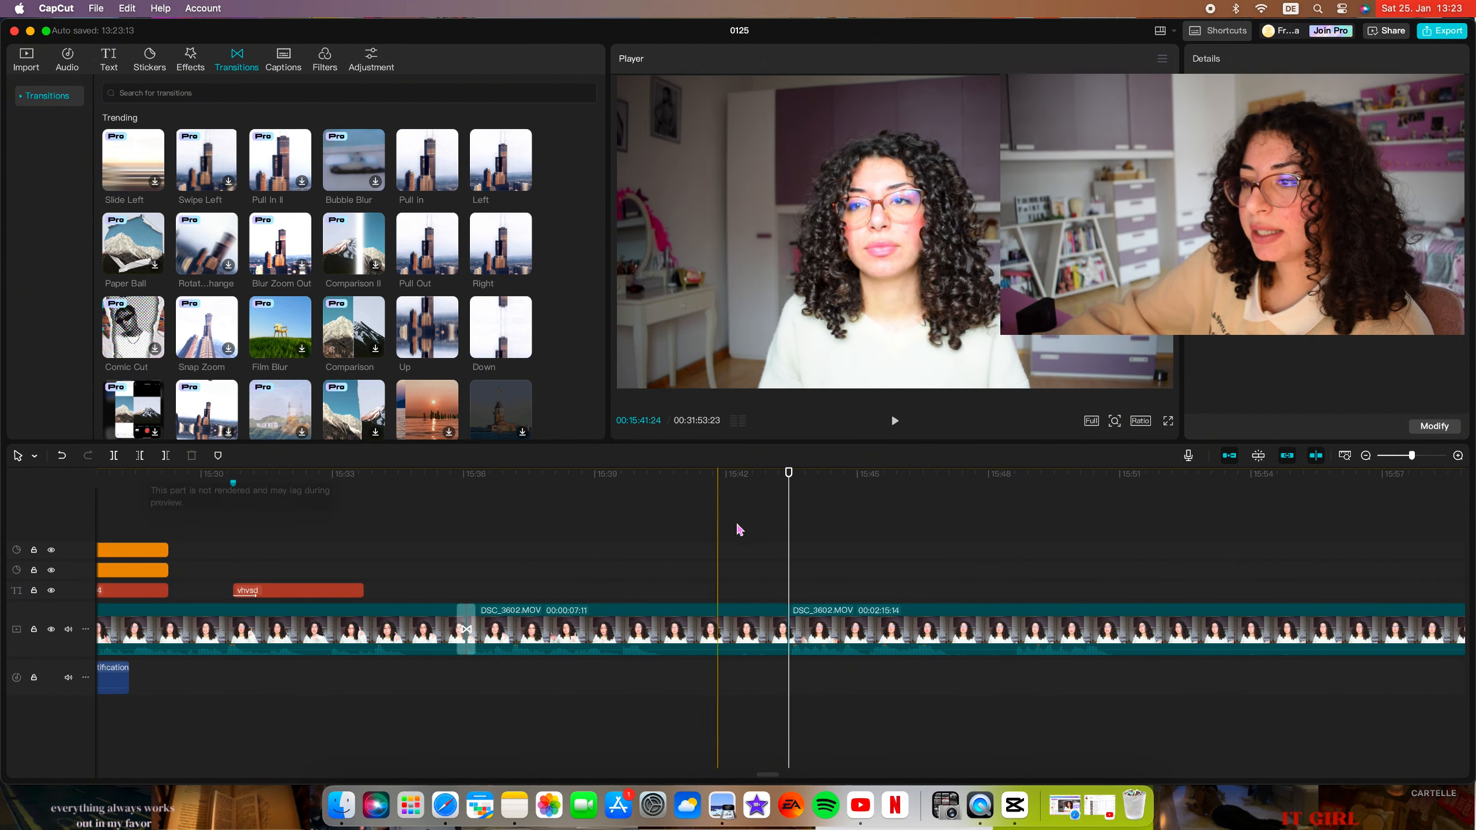
left_click(859, 531)
left_click(114, 456)
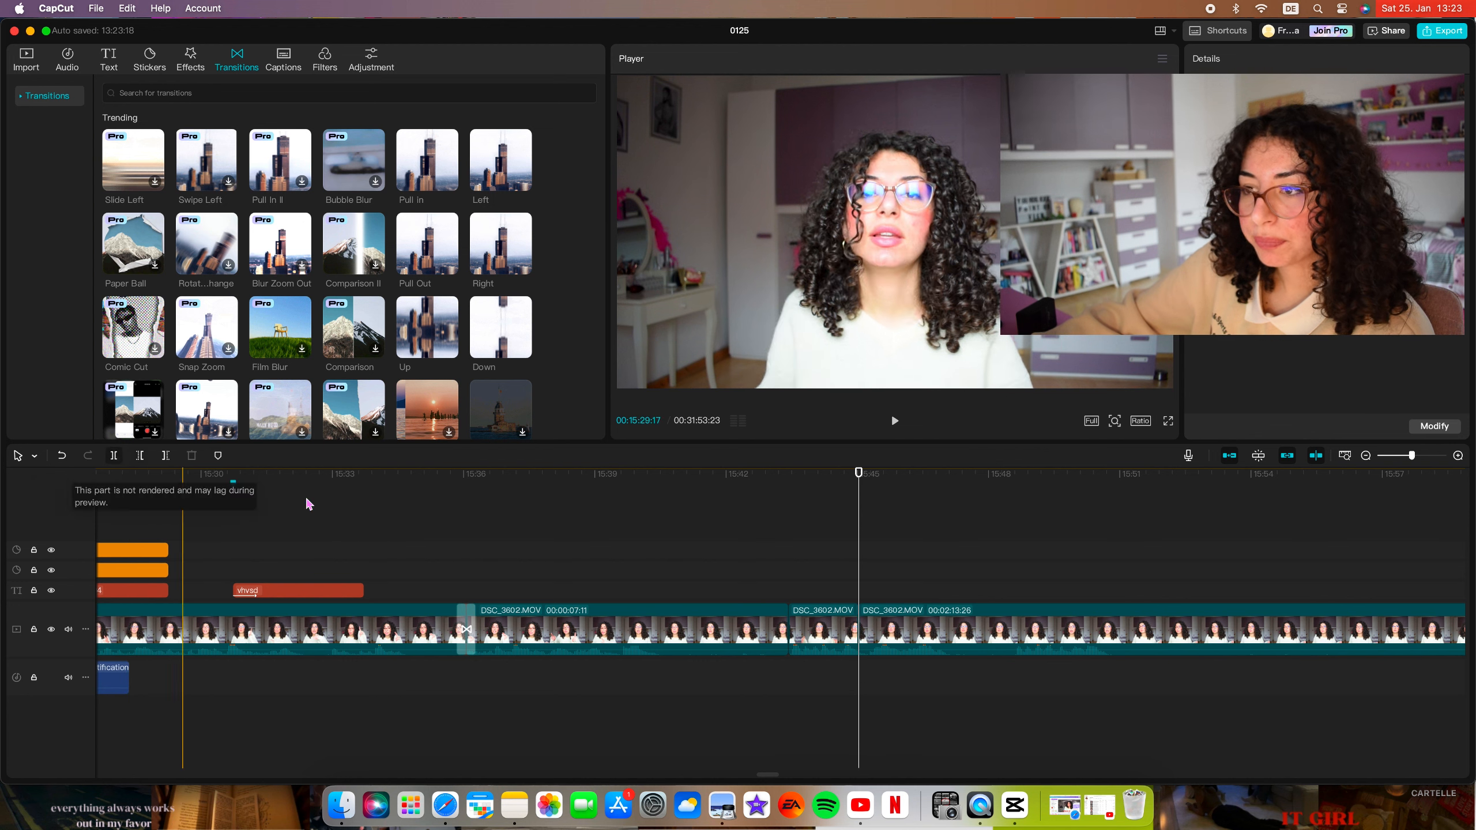
Search the video effects for "ZOOM IN" and apply Zoom Lens to the short segment between the two new cuts.
left_click(844, 634)
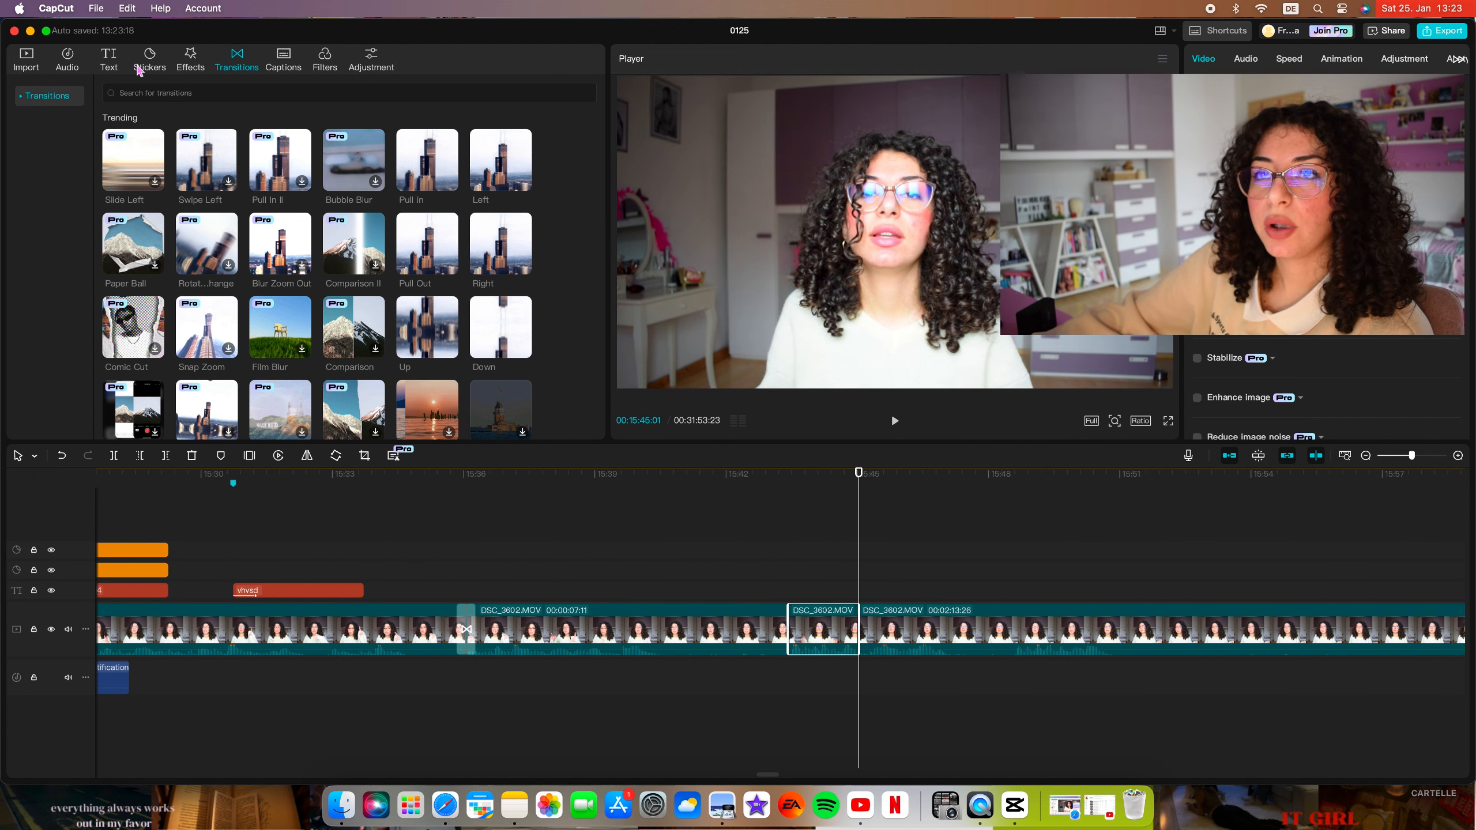
left_click(192, 60)
left_click(167, 94)
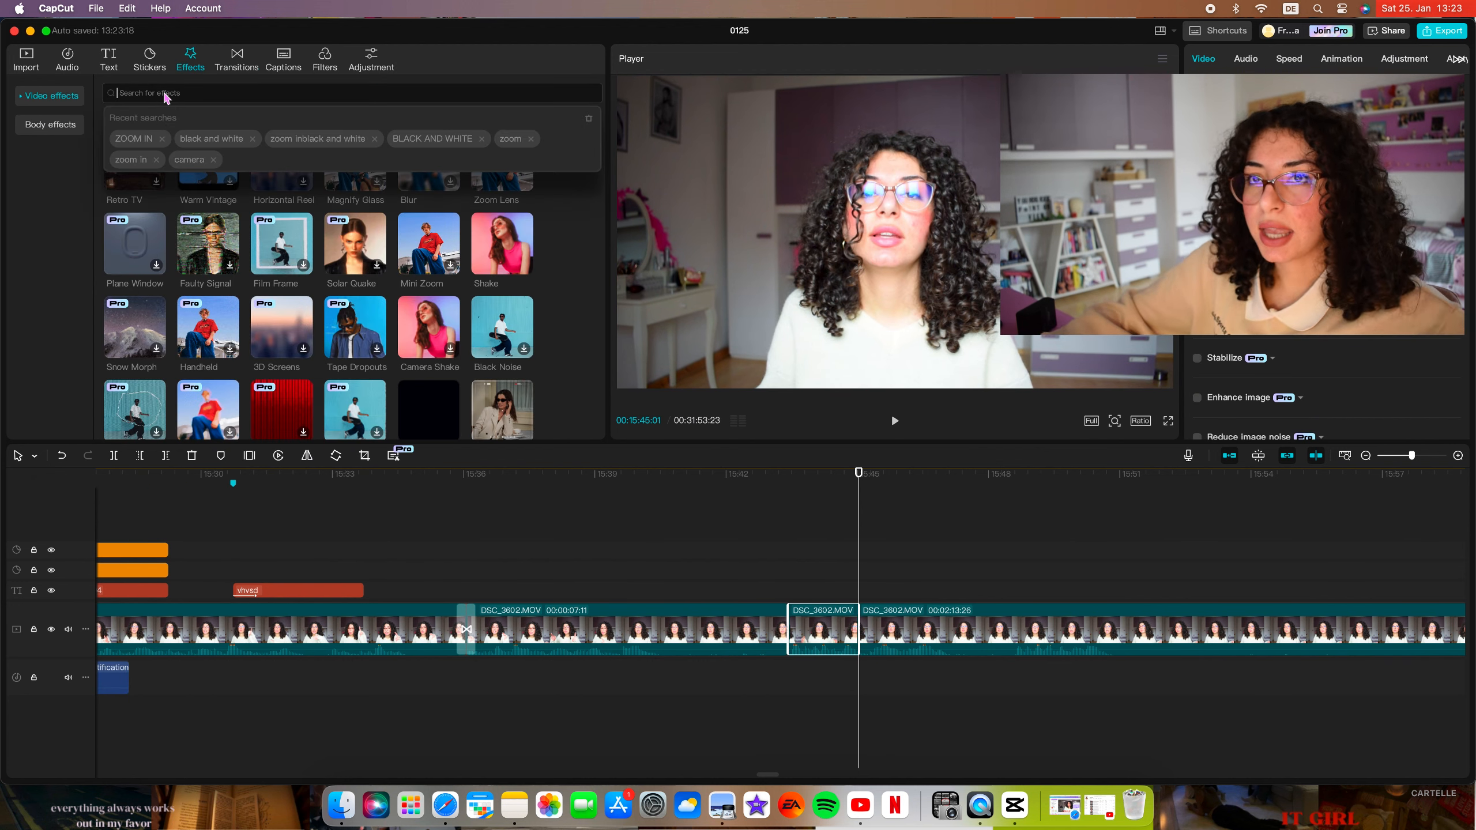
left_click(139, 140)
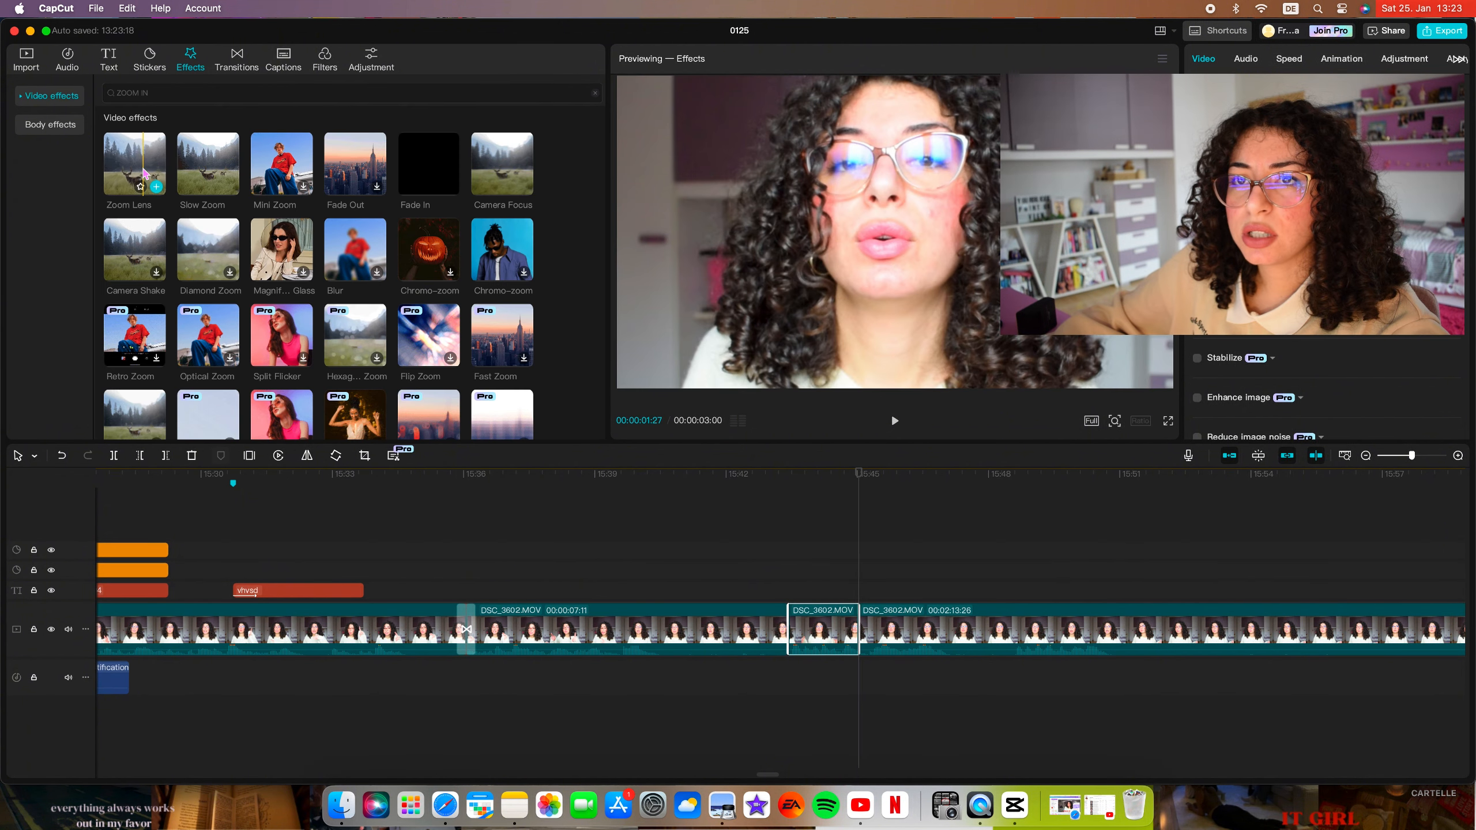
left_click_drag(142, 166, 810, 627)
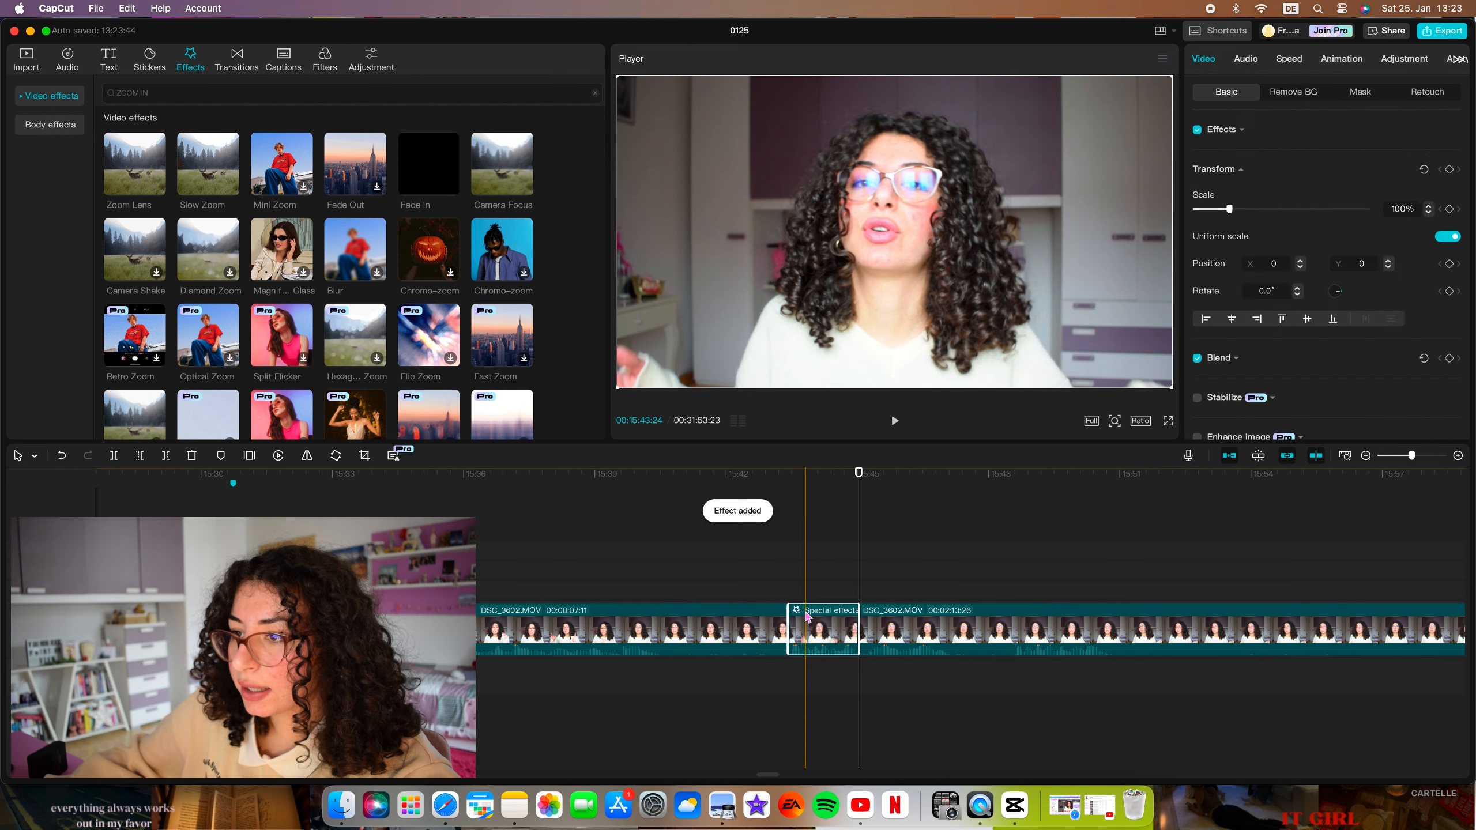
Set the Zoom Lens effect's range to 12 and speed to 3, and play back the segment.
left_click_drag(1253, 188, 1202, 229)
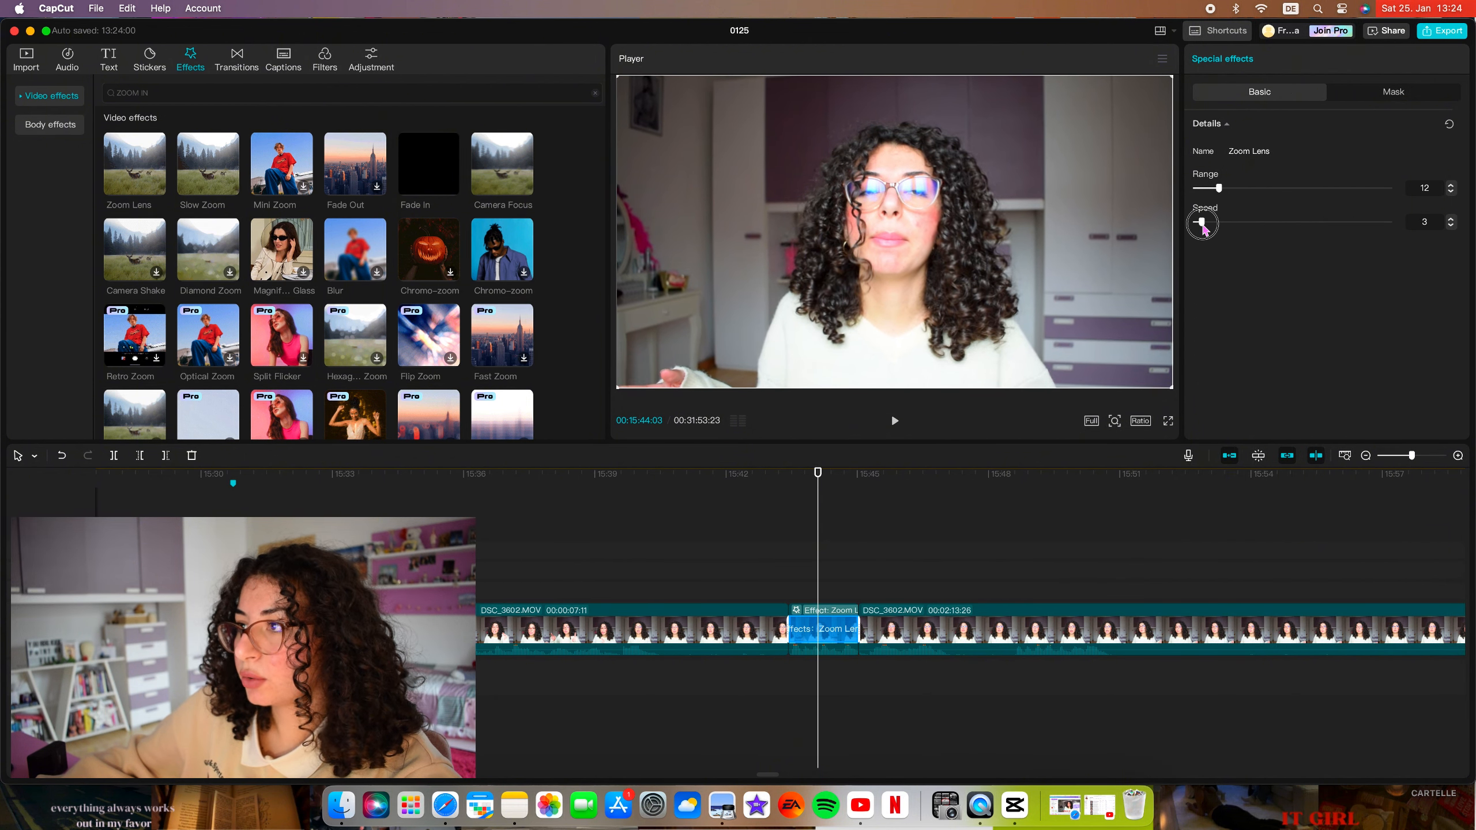
left_click(833, 528)
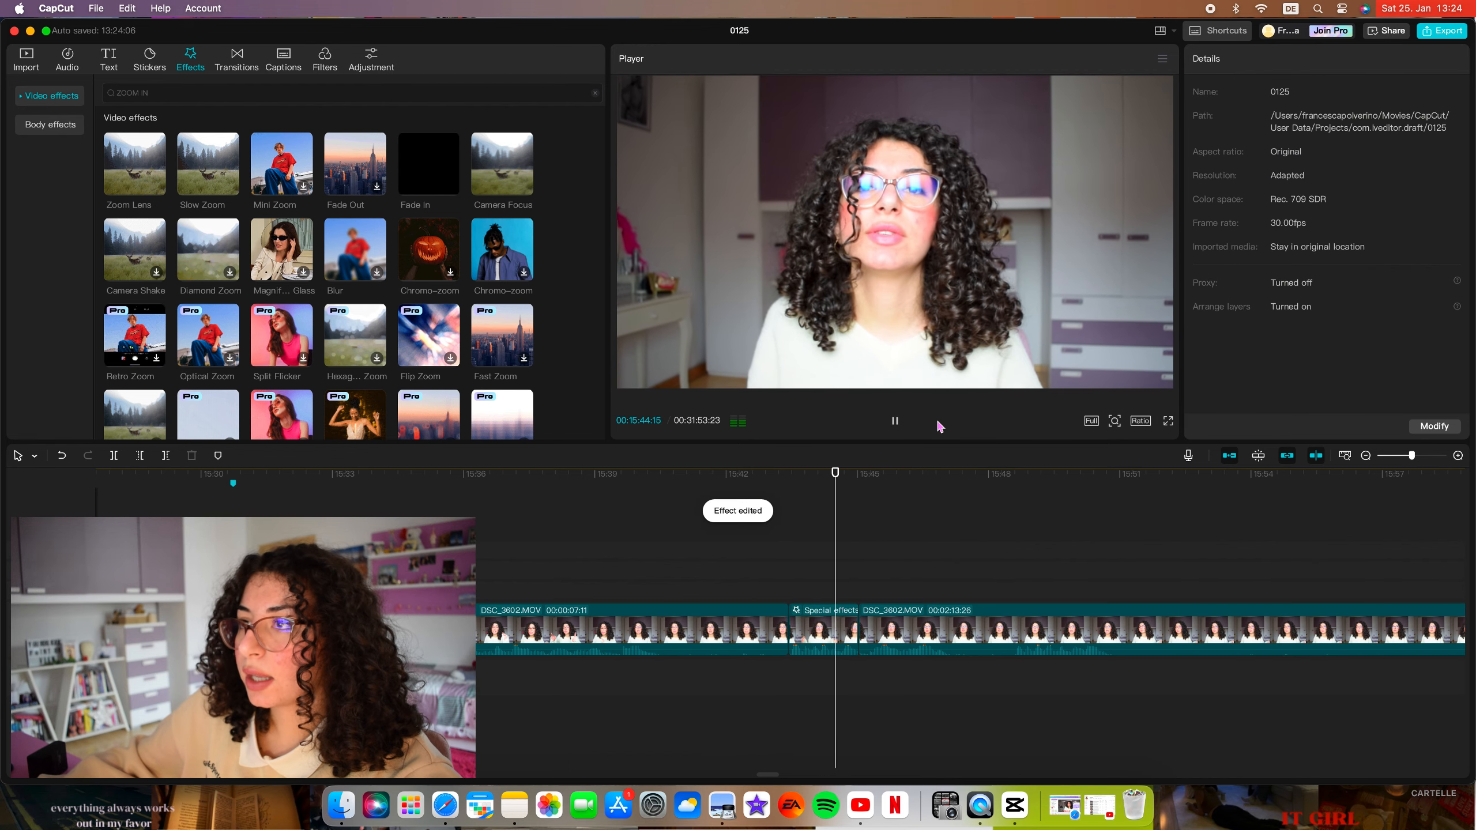
key("space")
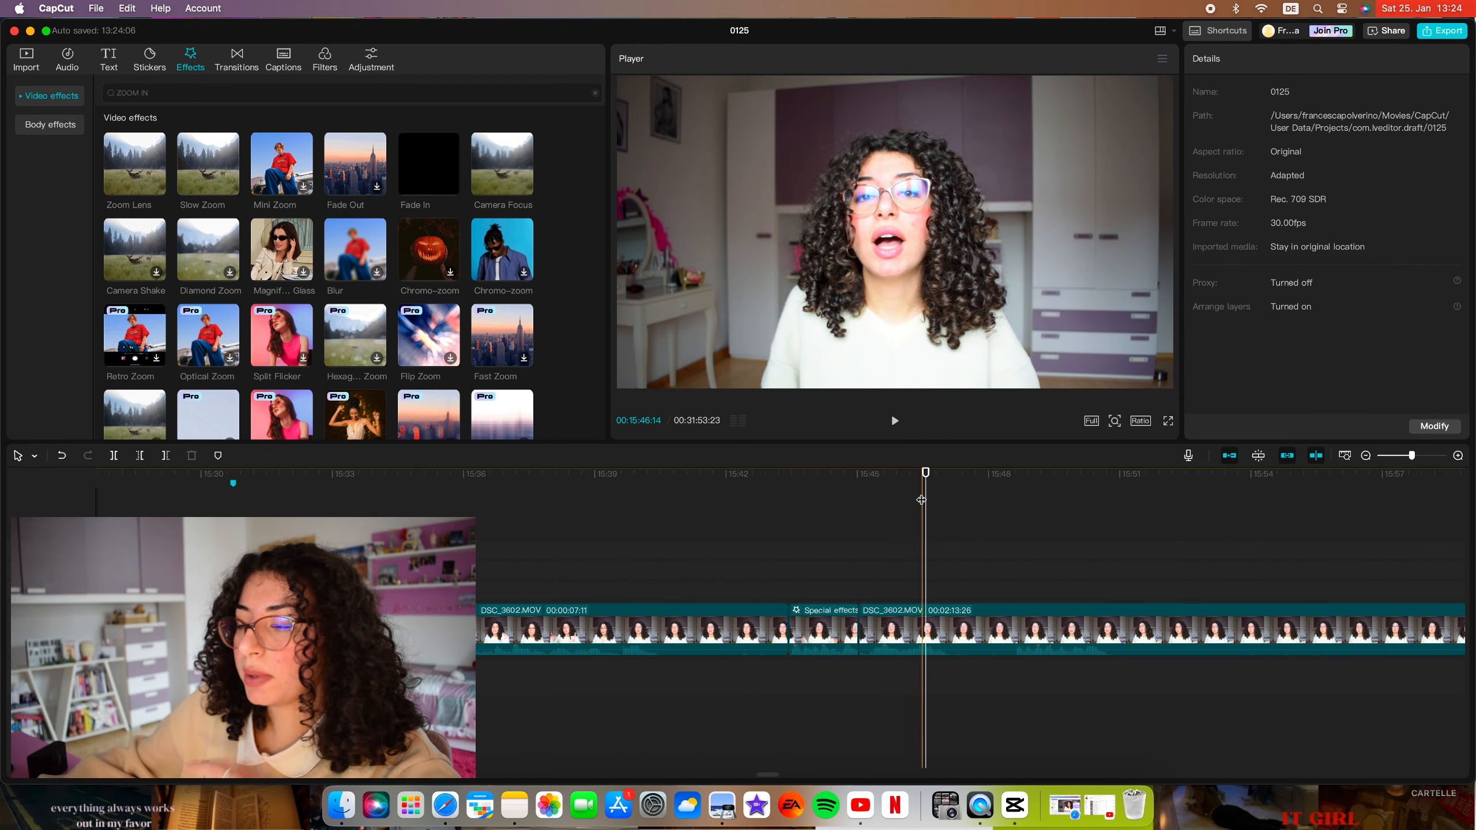
Split the main video on both sides of 00:15:49:04 to isolate a segment just over one second long, and select it.
scroll(692, 539, "right", 1)
left_click(960, 629)
key("super+b")
left_click(1017, 630)
key("super+b")
left_click(984, 629)
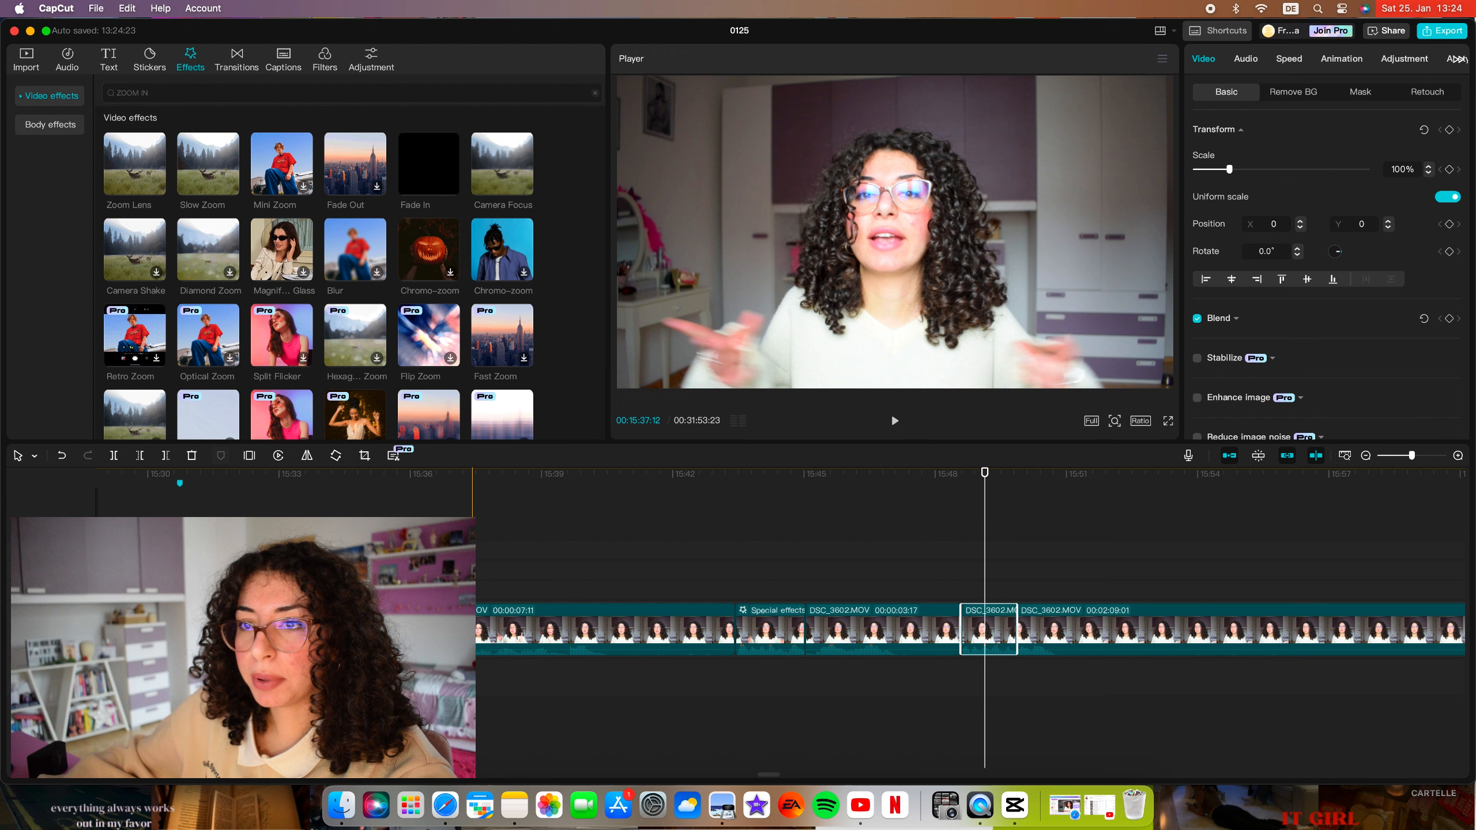
Crop the isolated segment at free ratio to a tighter frame around the speaker, confirm the crop, and play it back.
left_click(365, 455)
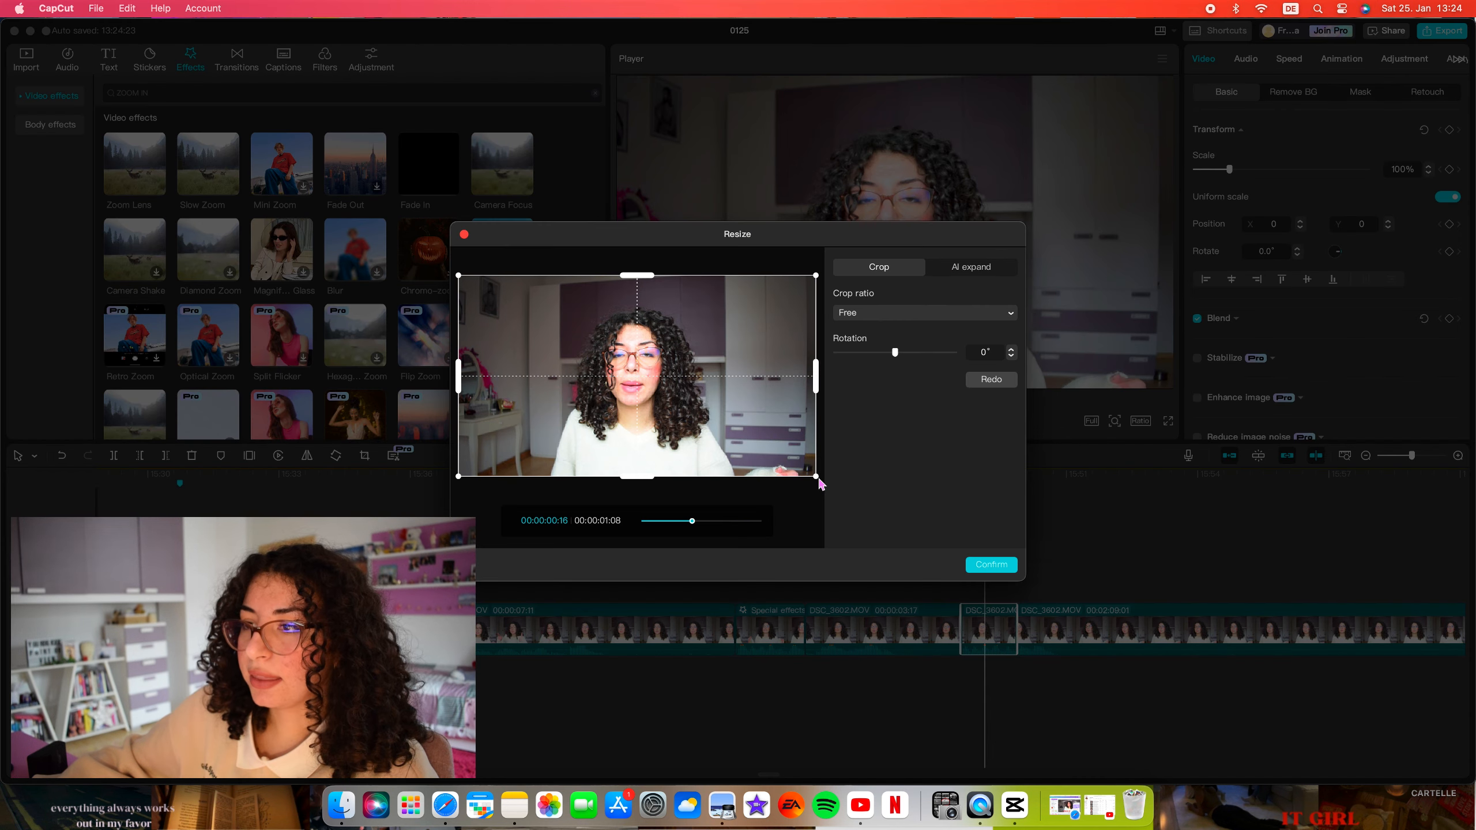
left_click_drag(815, 475, 745, 437)
left_click_drag(632, 392, 674, 406)
left_click_drag(783, 290, 776, 296)
left_click_drag(611, 379, 616, 380)
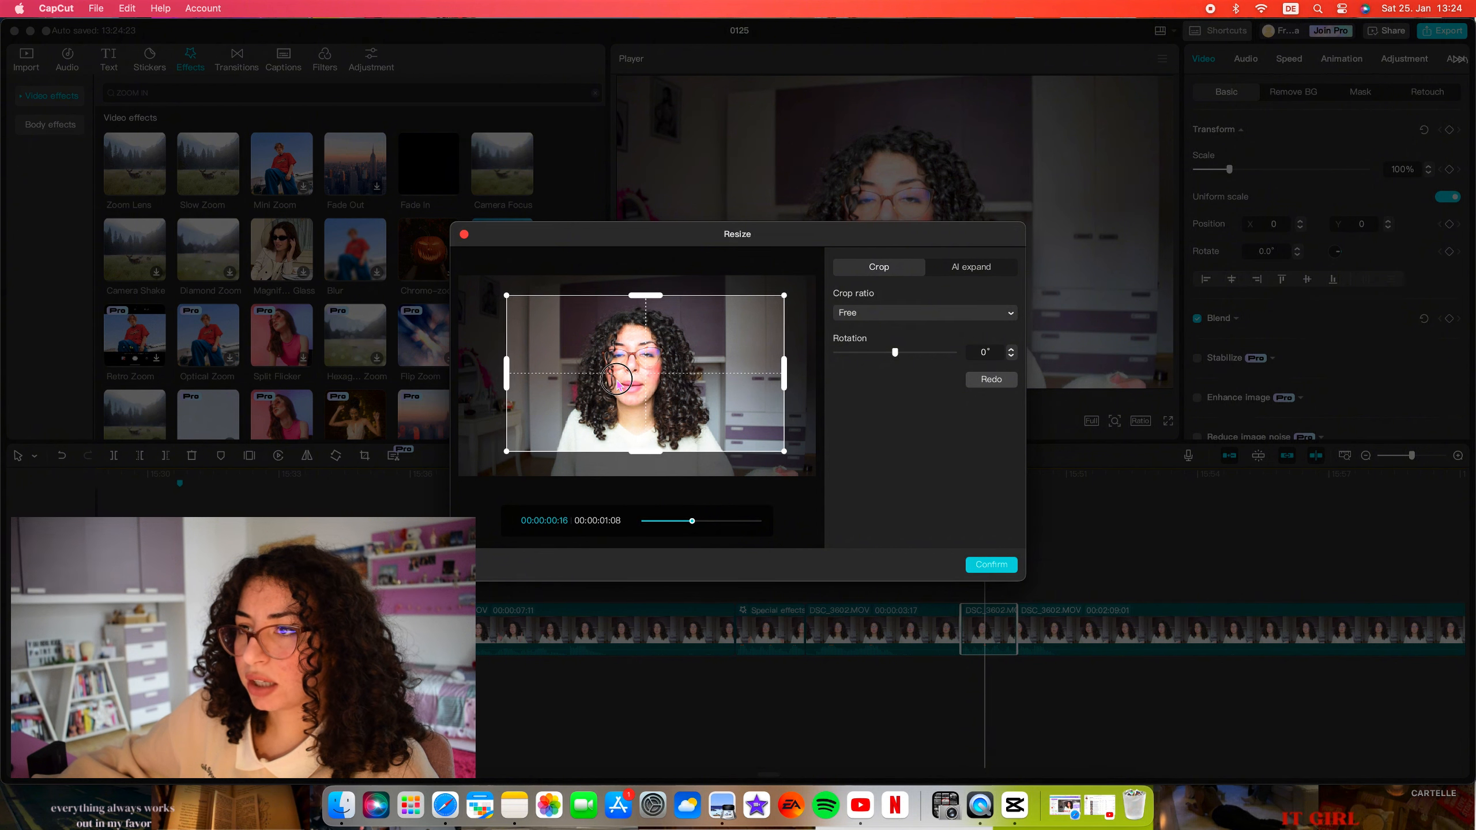
left_click(991, 564)
left_click(896, 420)
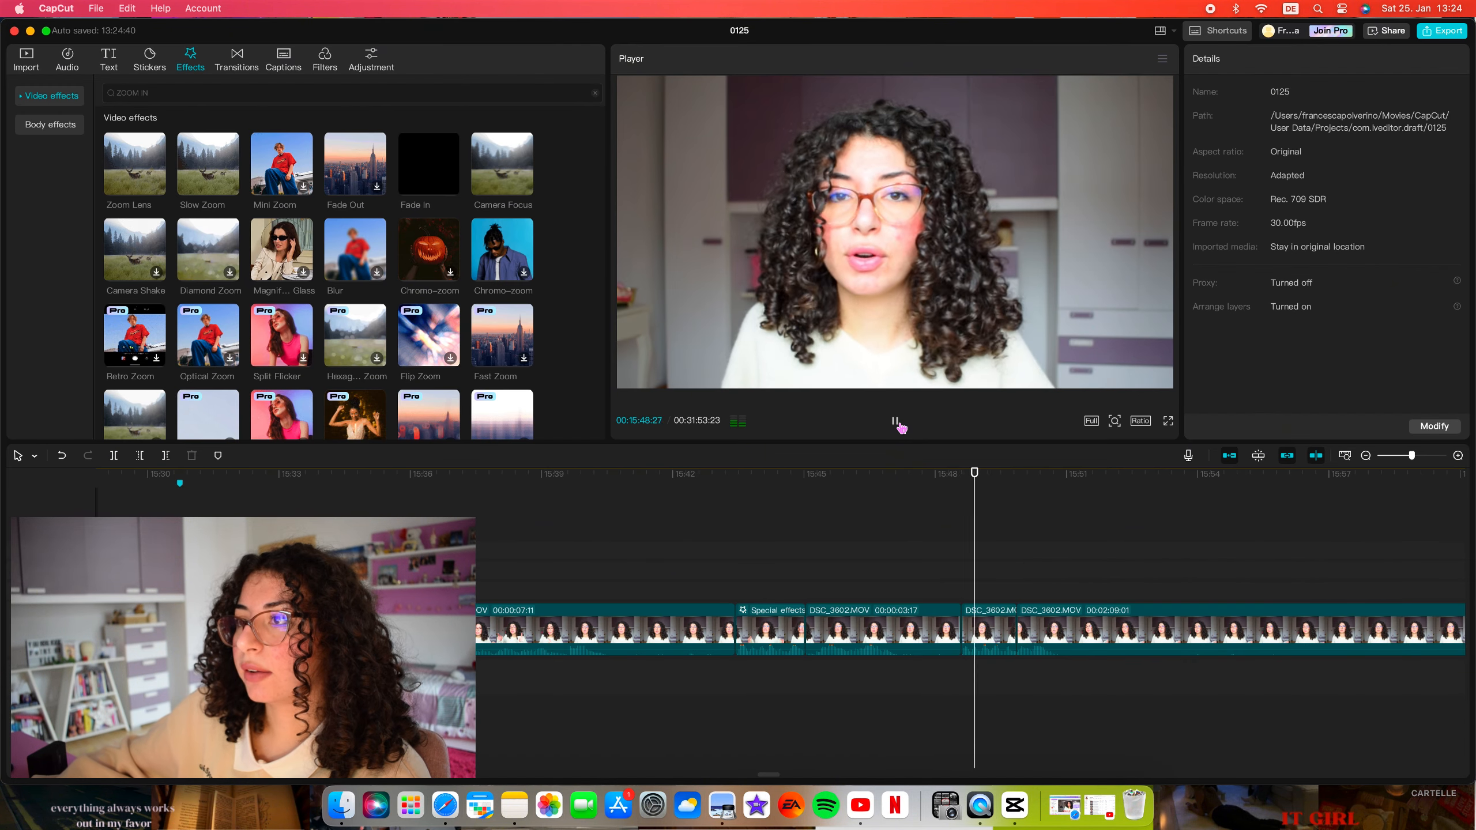
key("space")
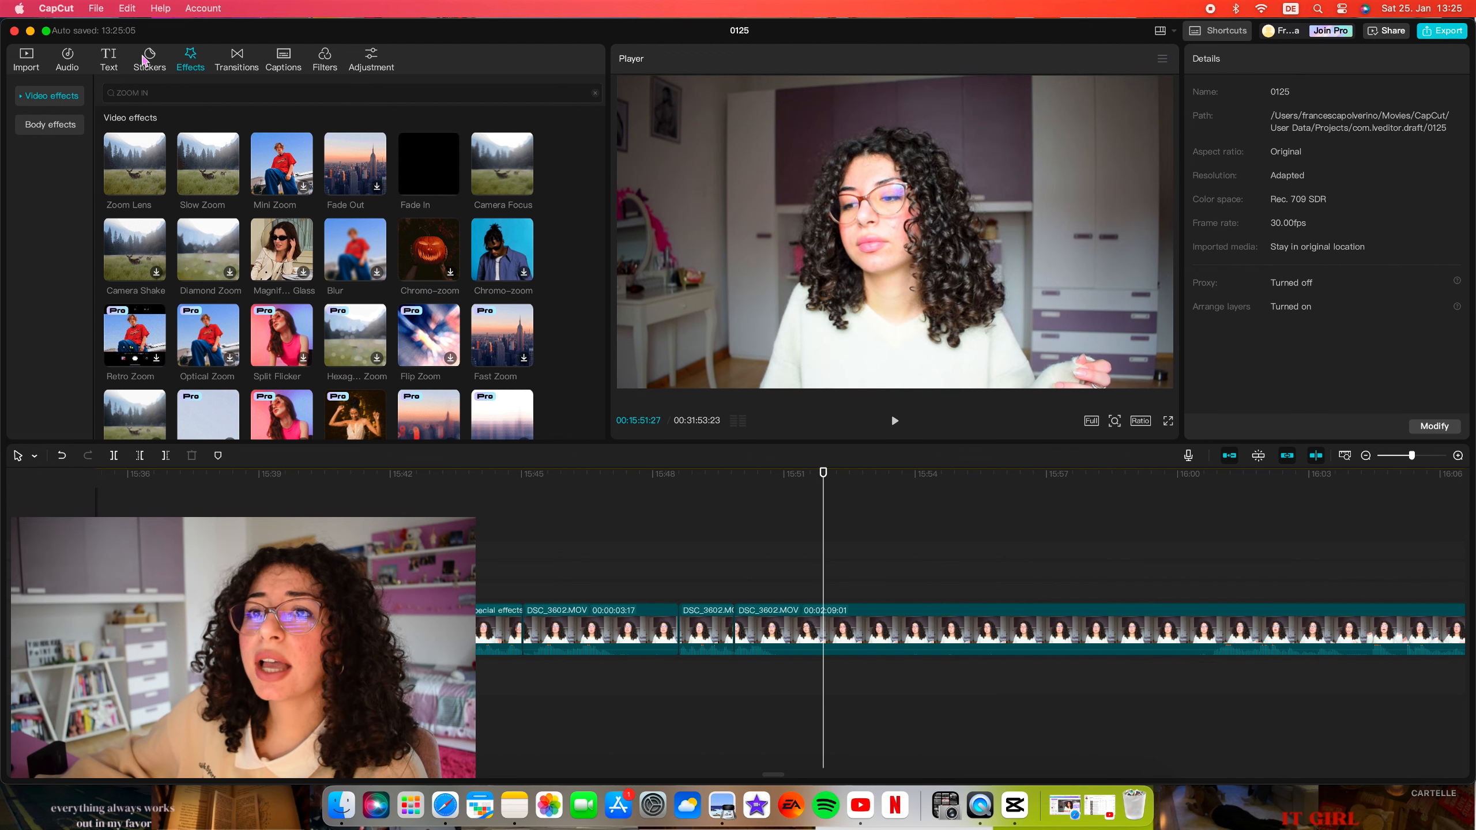
Clear the effects search, preview the Camera Focus and Camcorder effects, and look through the trending transitions.
scroll(181, 110, "down", 5)
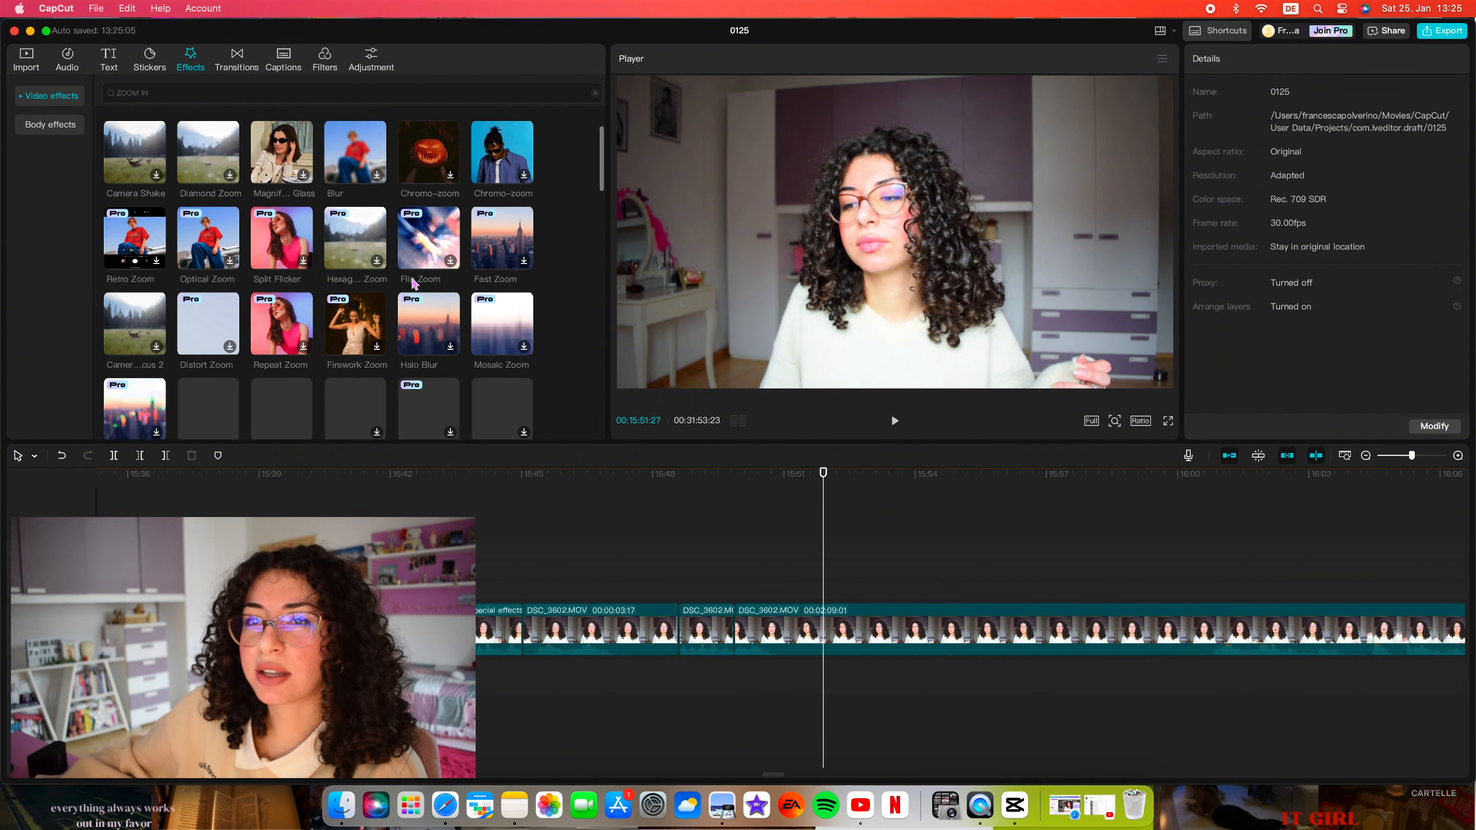
left_click(595, 92)
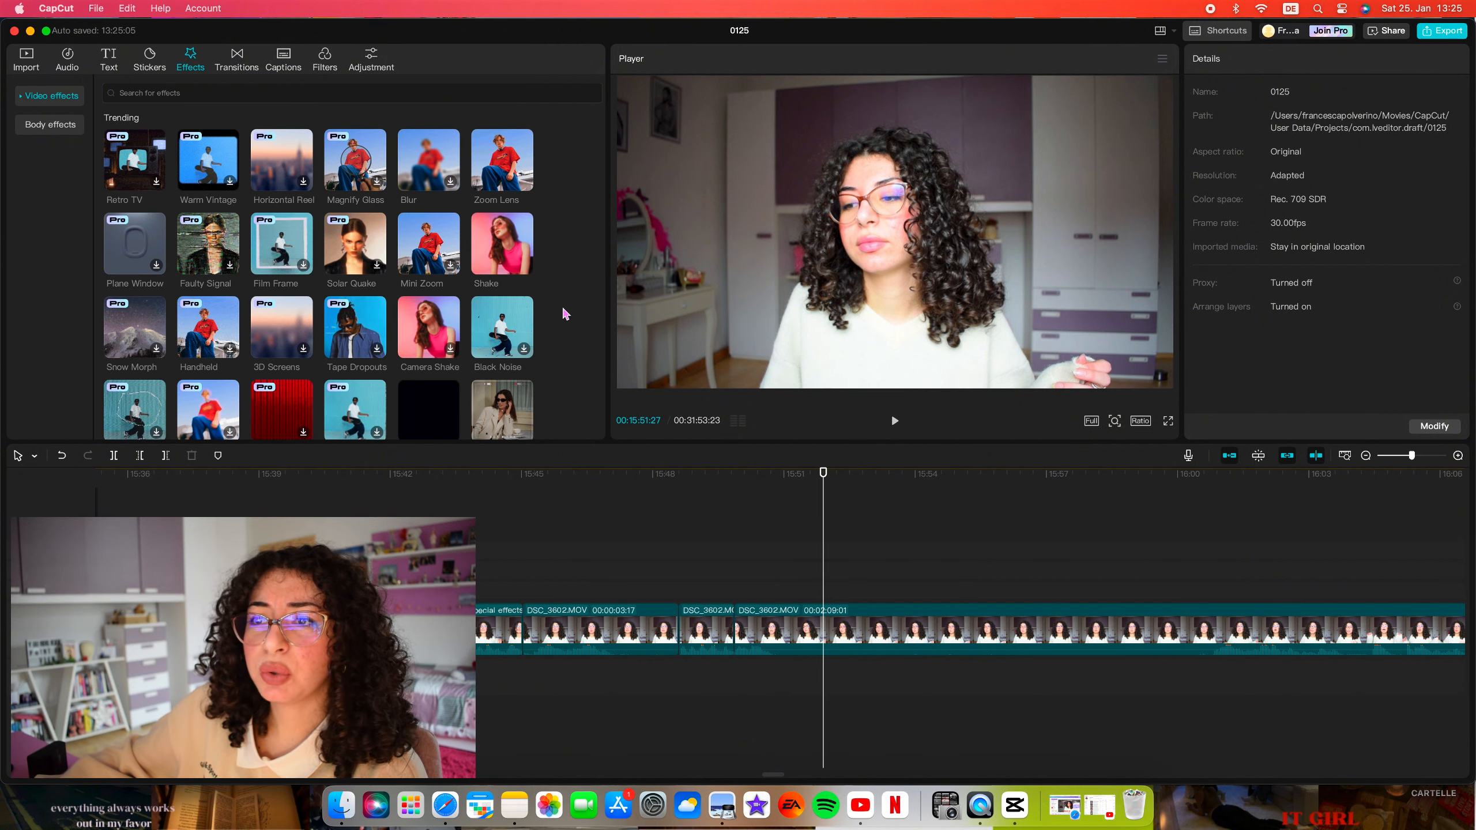
mouse_move(444, 363)
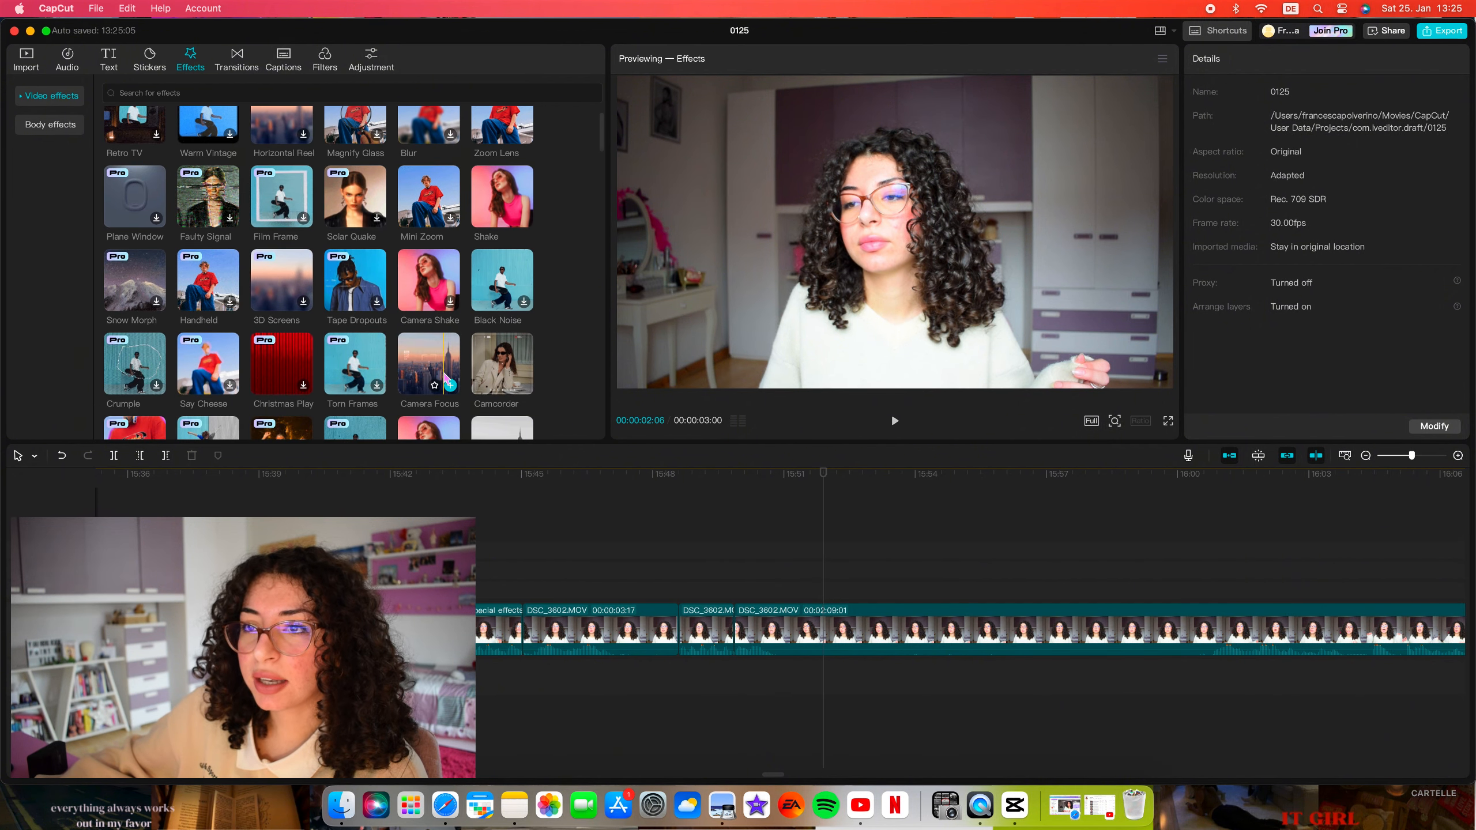
mouse_move(504, 368)
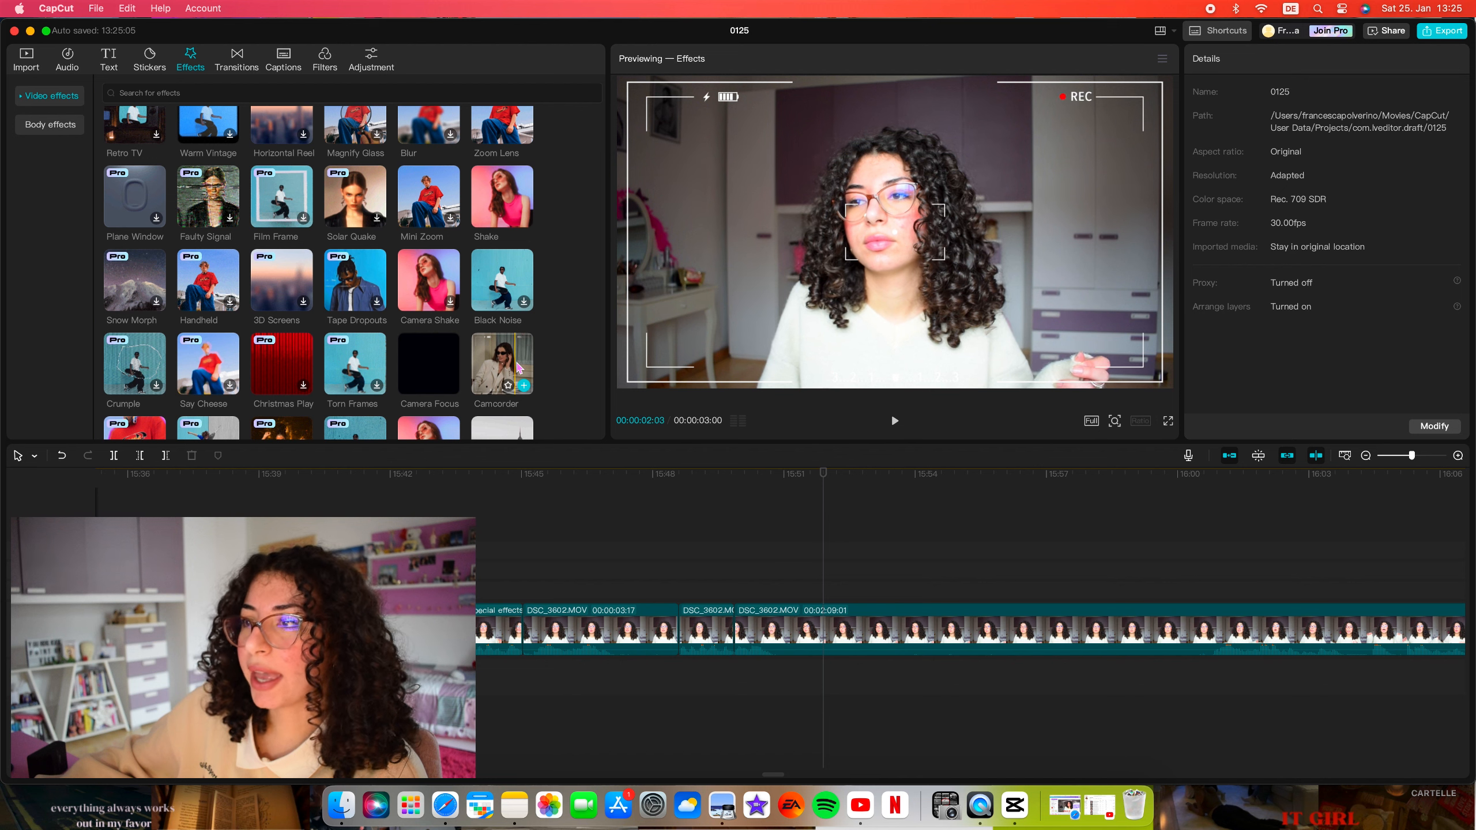
mouse_move(494, 205)
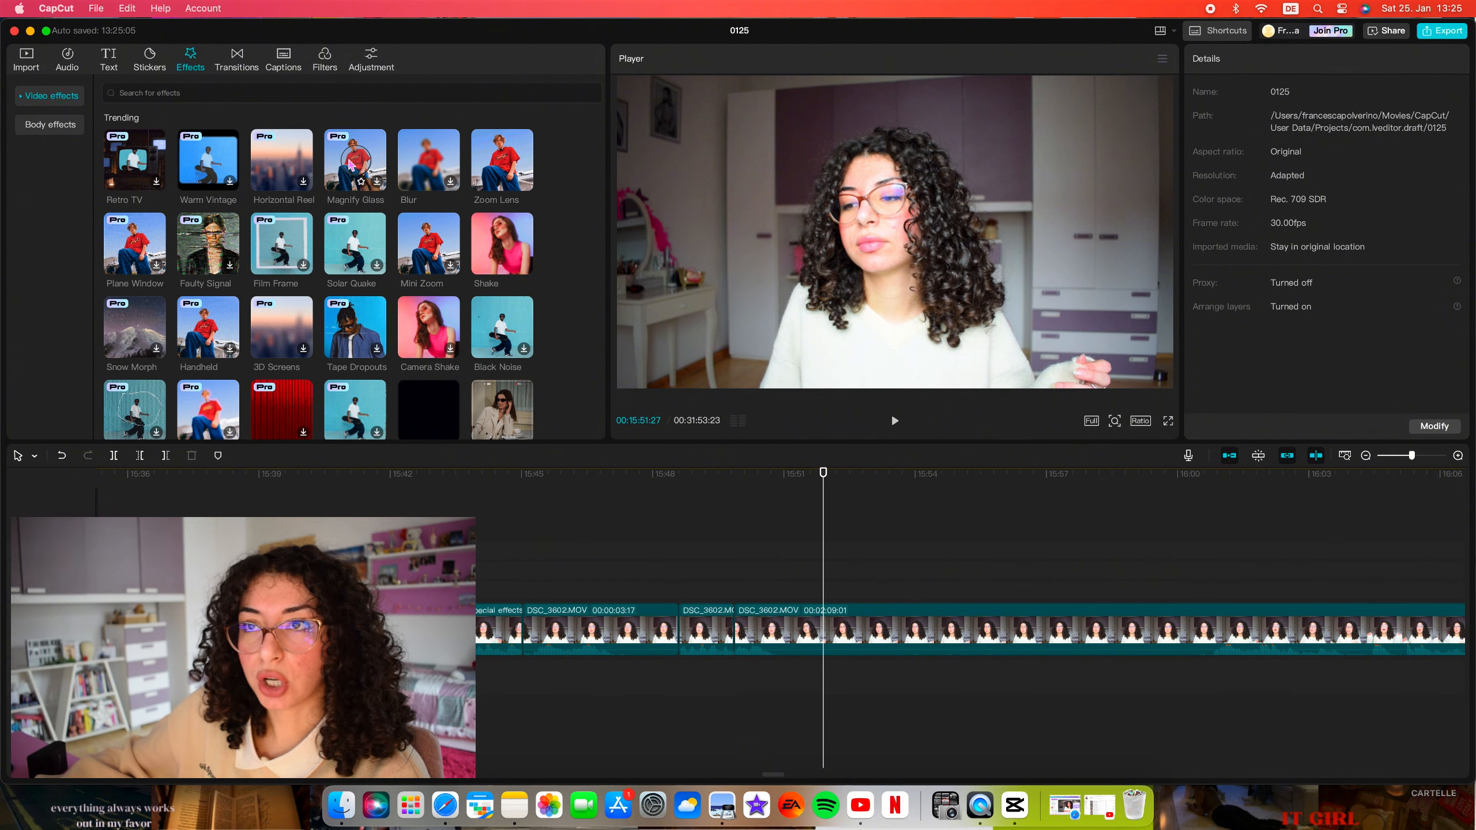
left_click(240, 64)
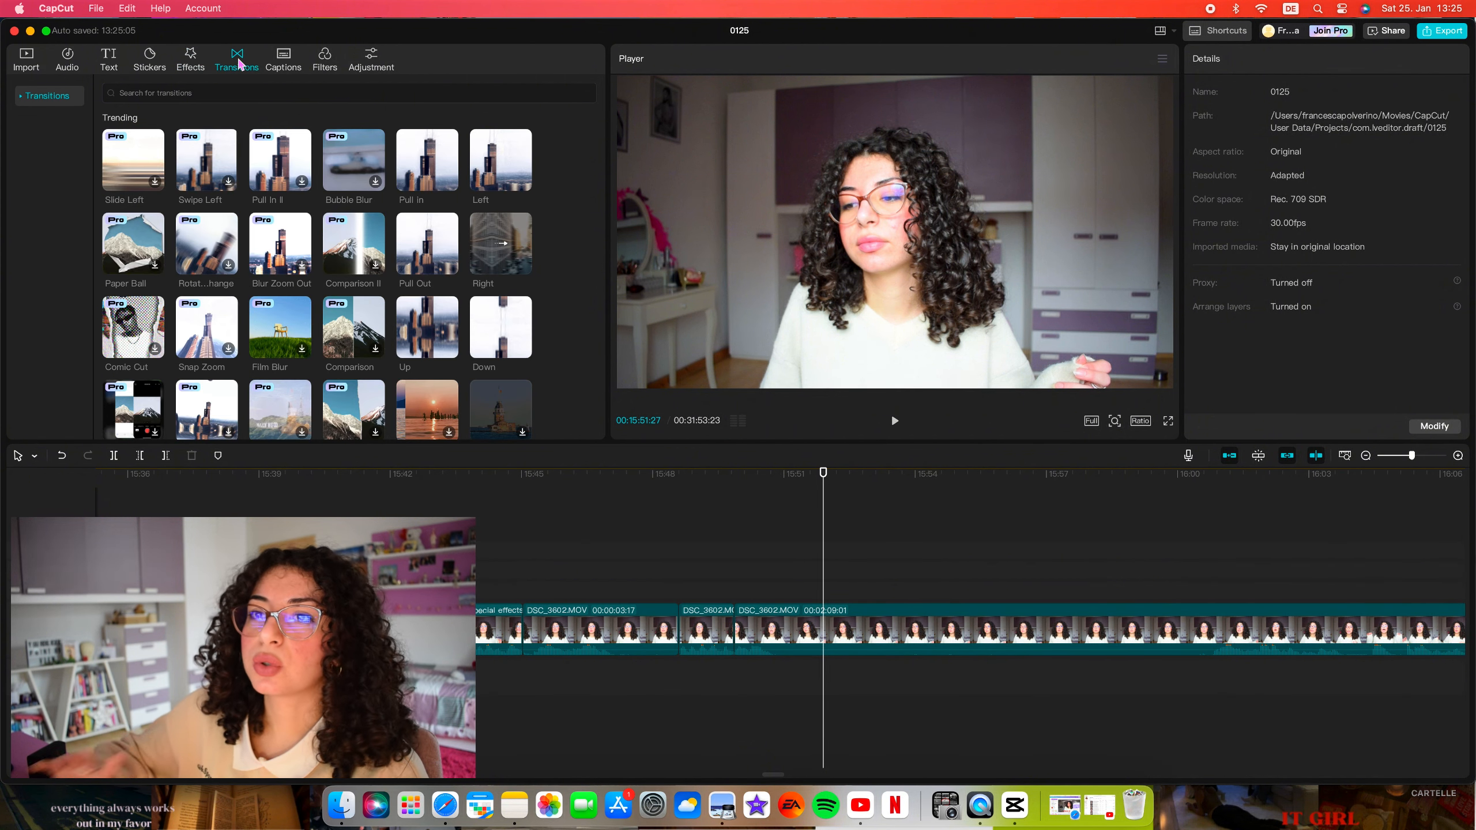
scroll(318, 253, "down", 3)
scroll(318, 253, "down", 1)
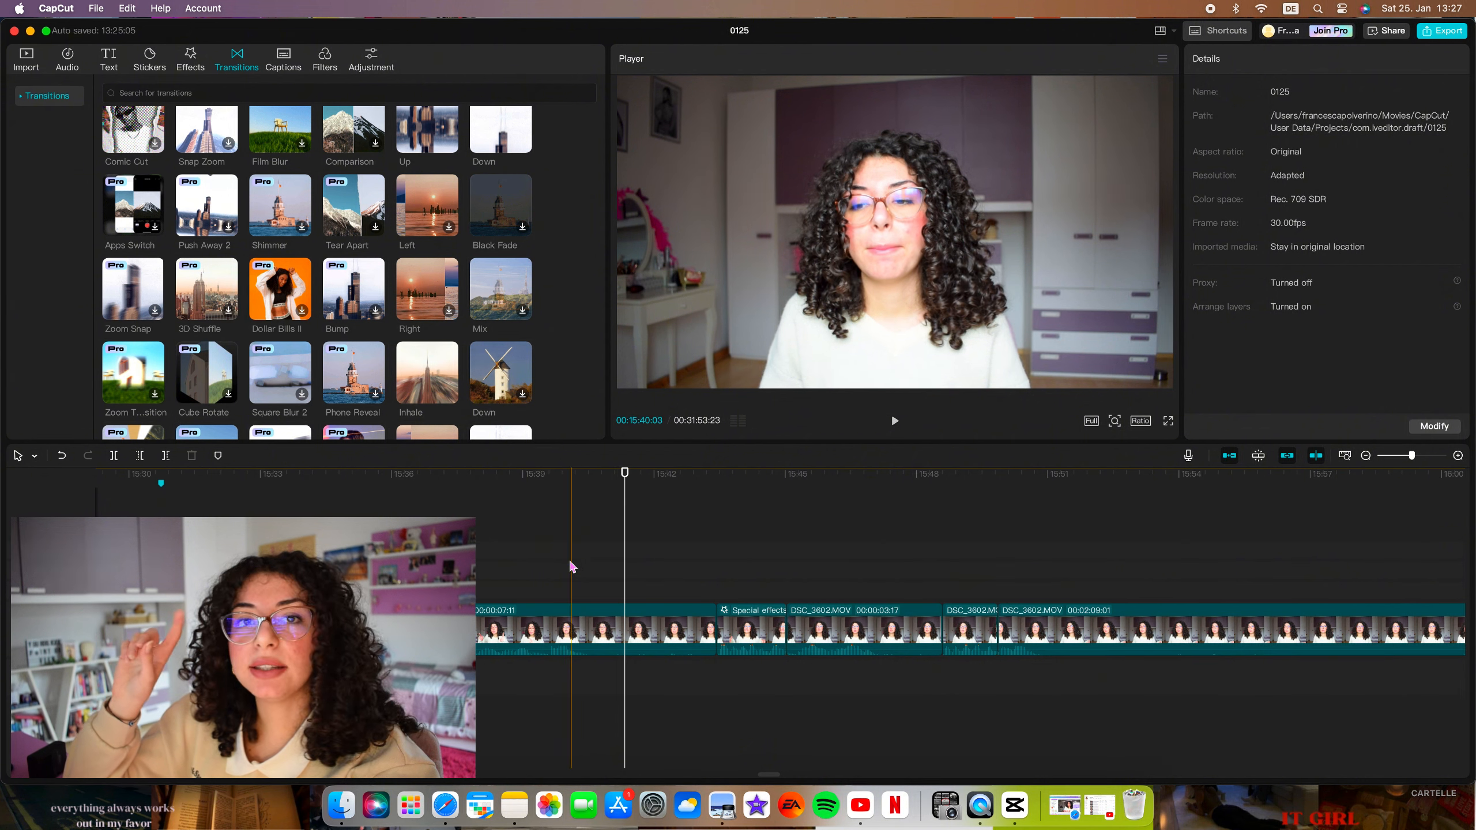
Try saturation values up to 50 on the clip right after the Up transition, and settle on 20.
scroll(581, 581, "left", 3)
left_click(655, 645)
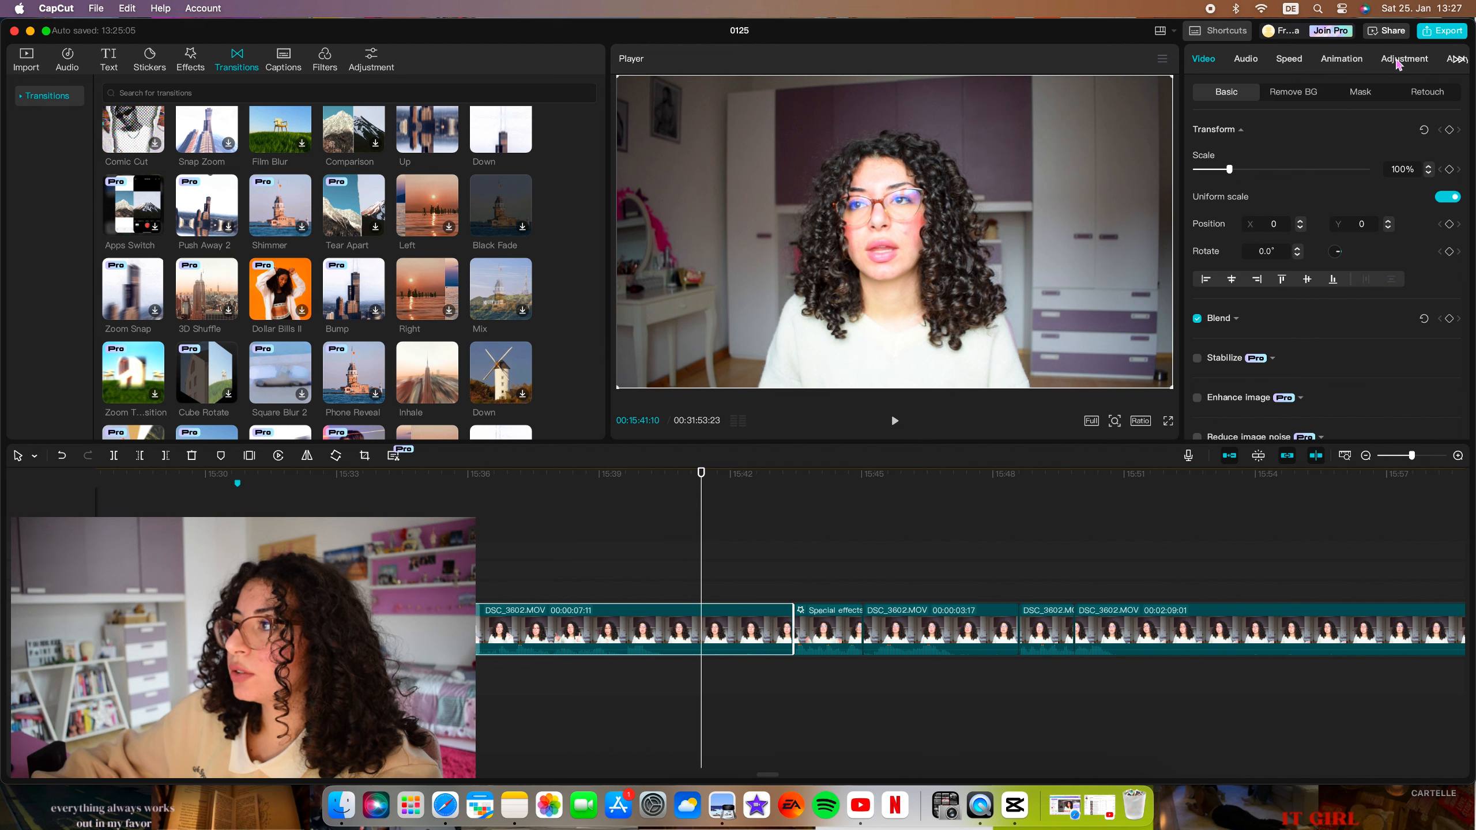
left_click(1397, 61)
scroll(1325, 182, "down", 5)
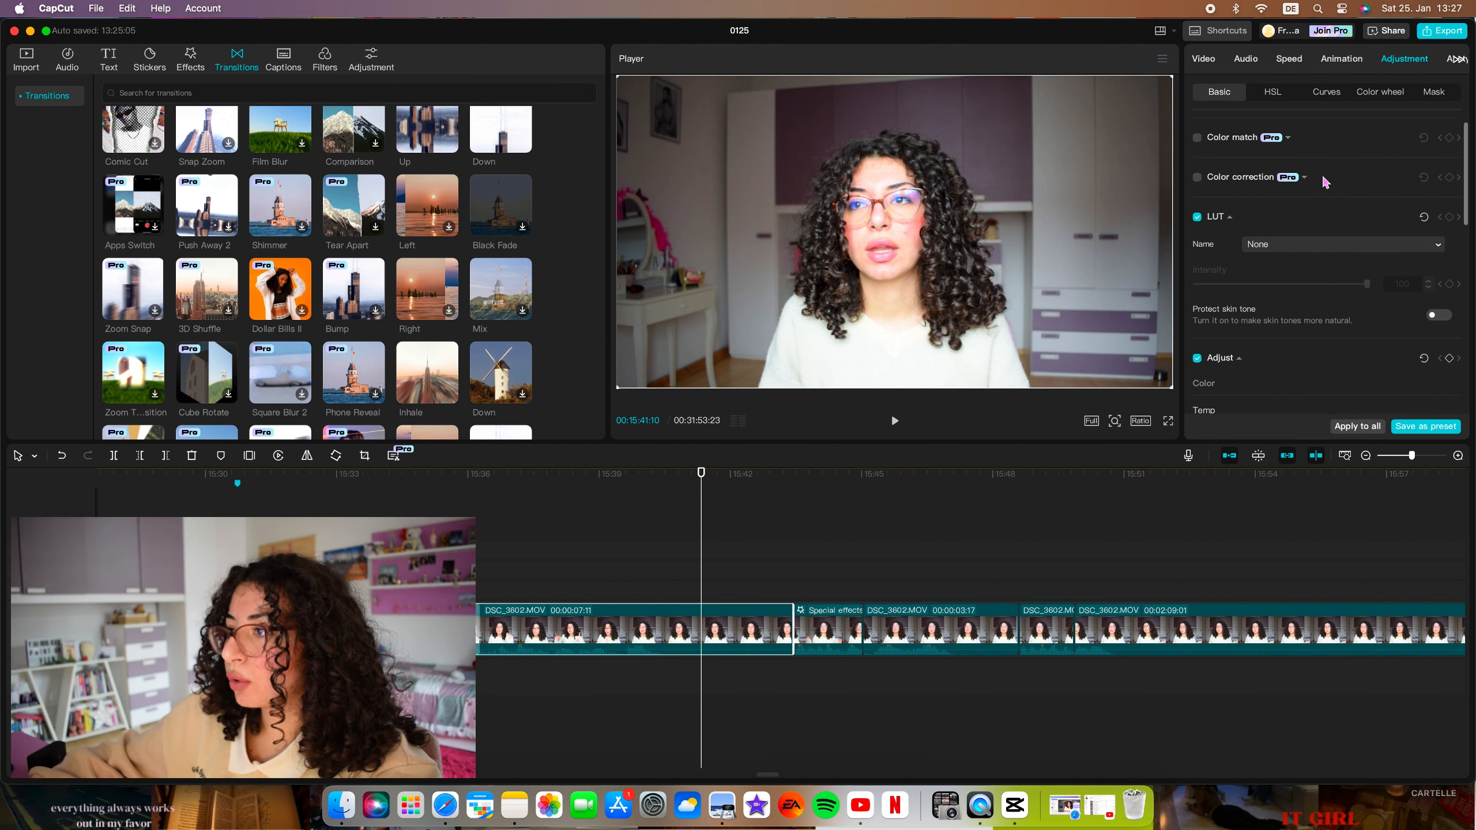
scroll(1326, 182, "down", 2)
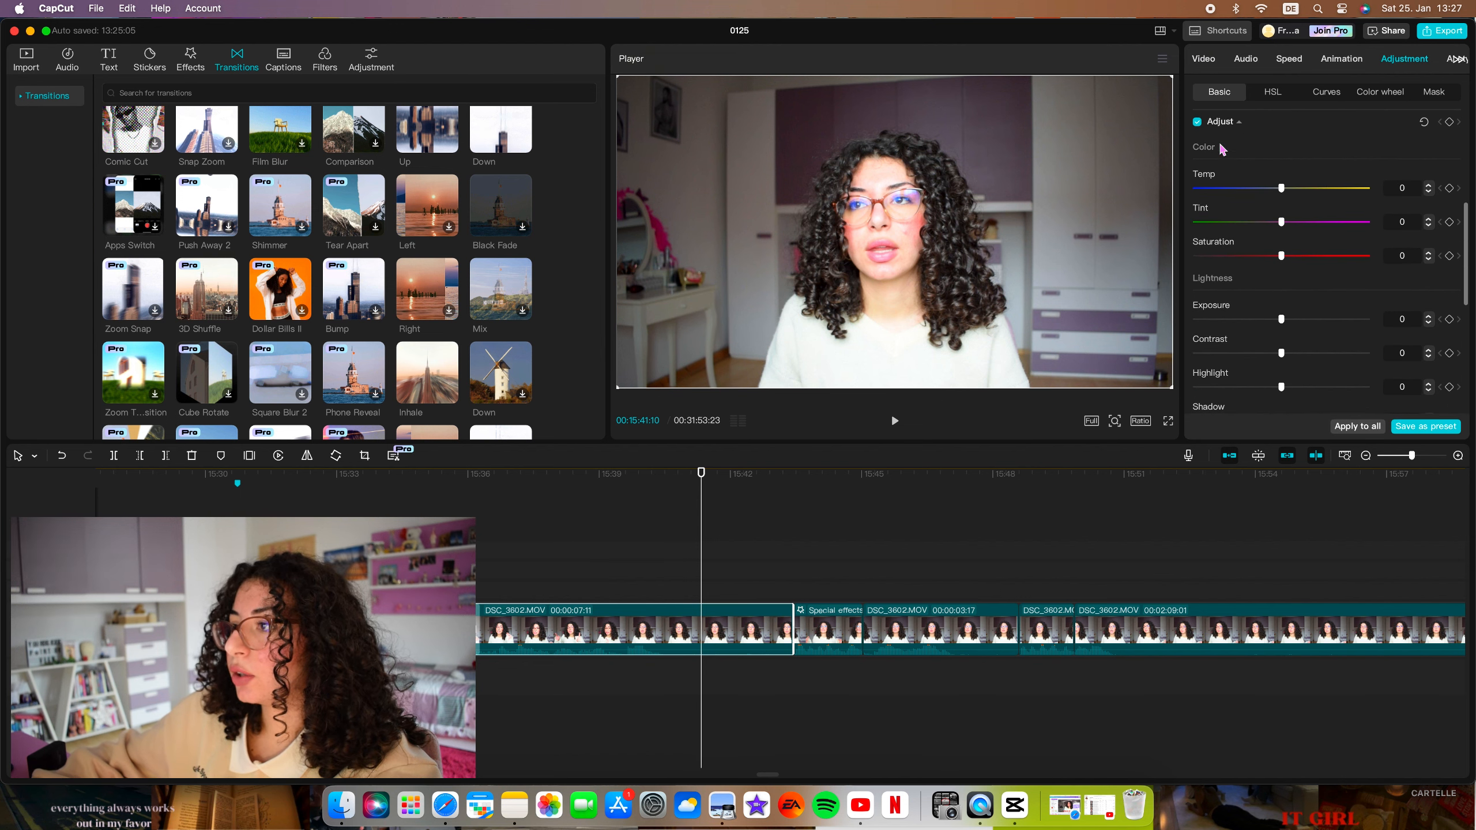
scroll(1334, 298, "down", 1)
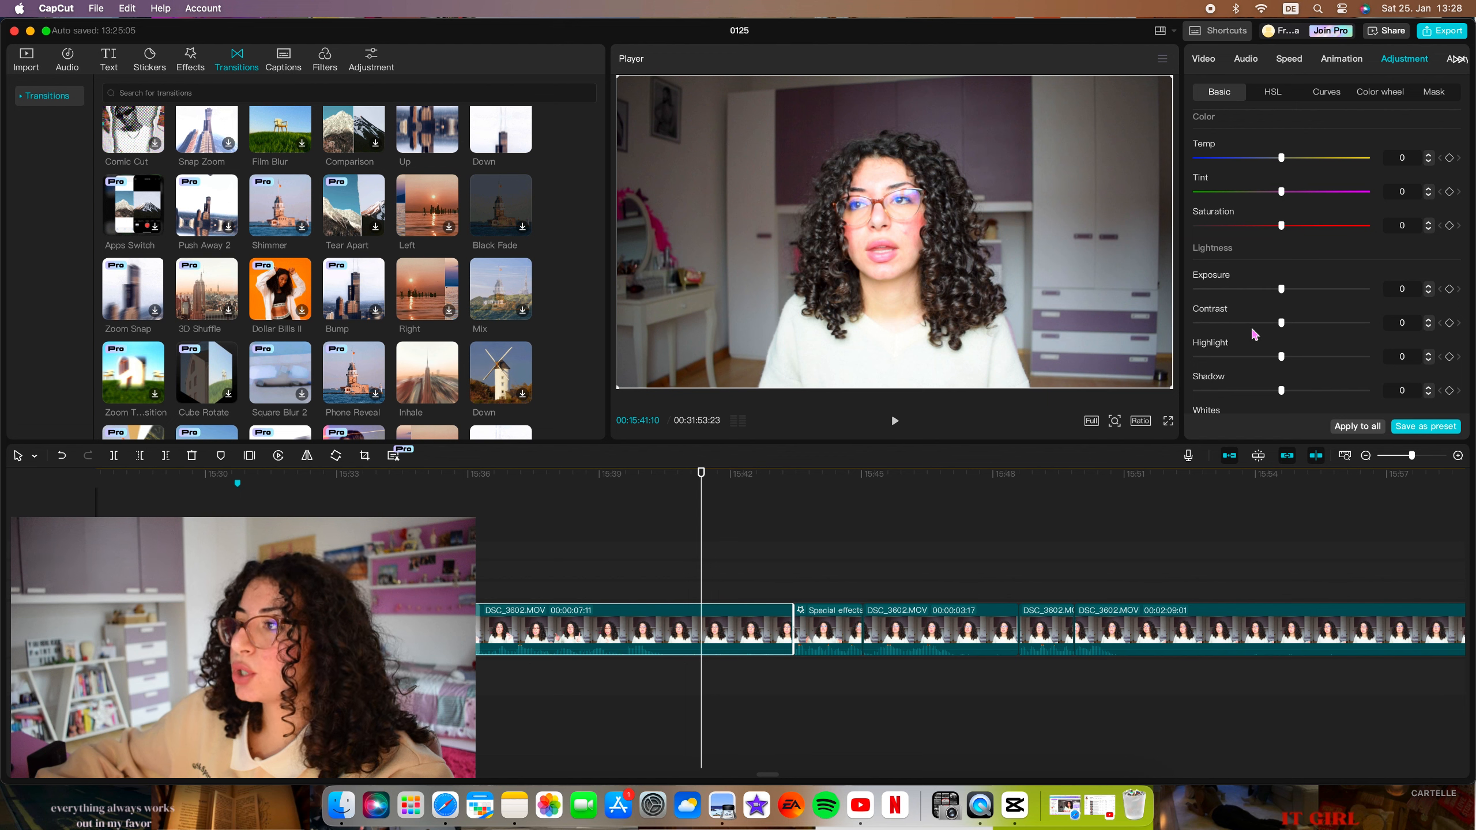
left_click_drag(1282, 228, 1297, 229)
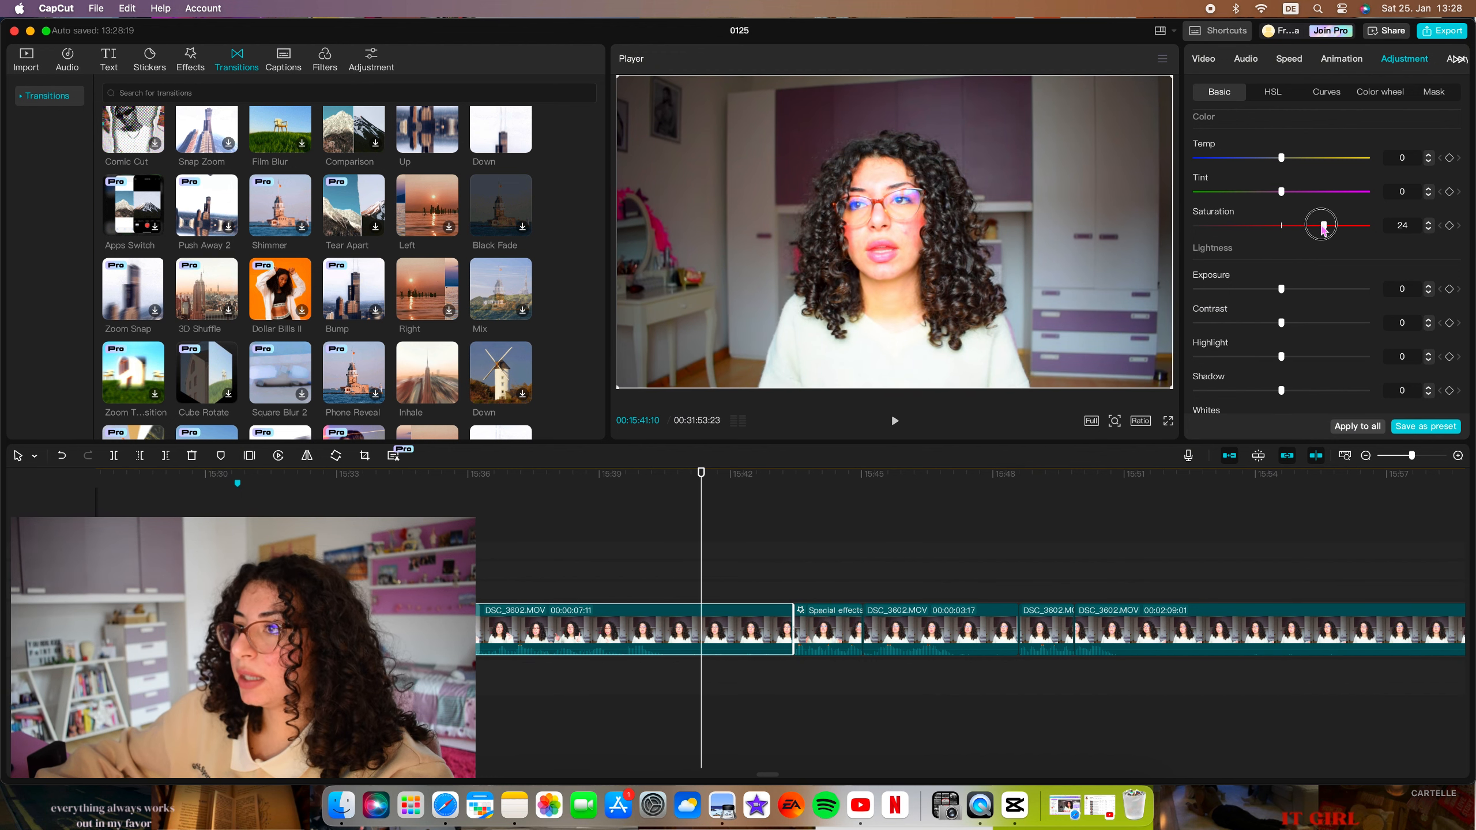
left_click_drag(1346, 228, 1376, 232)
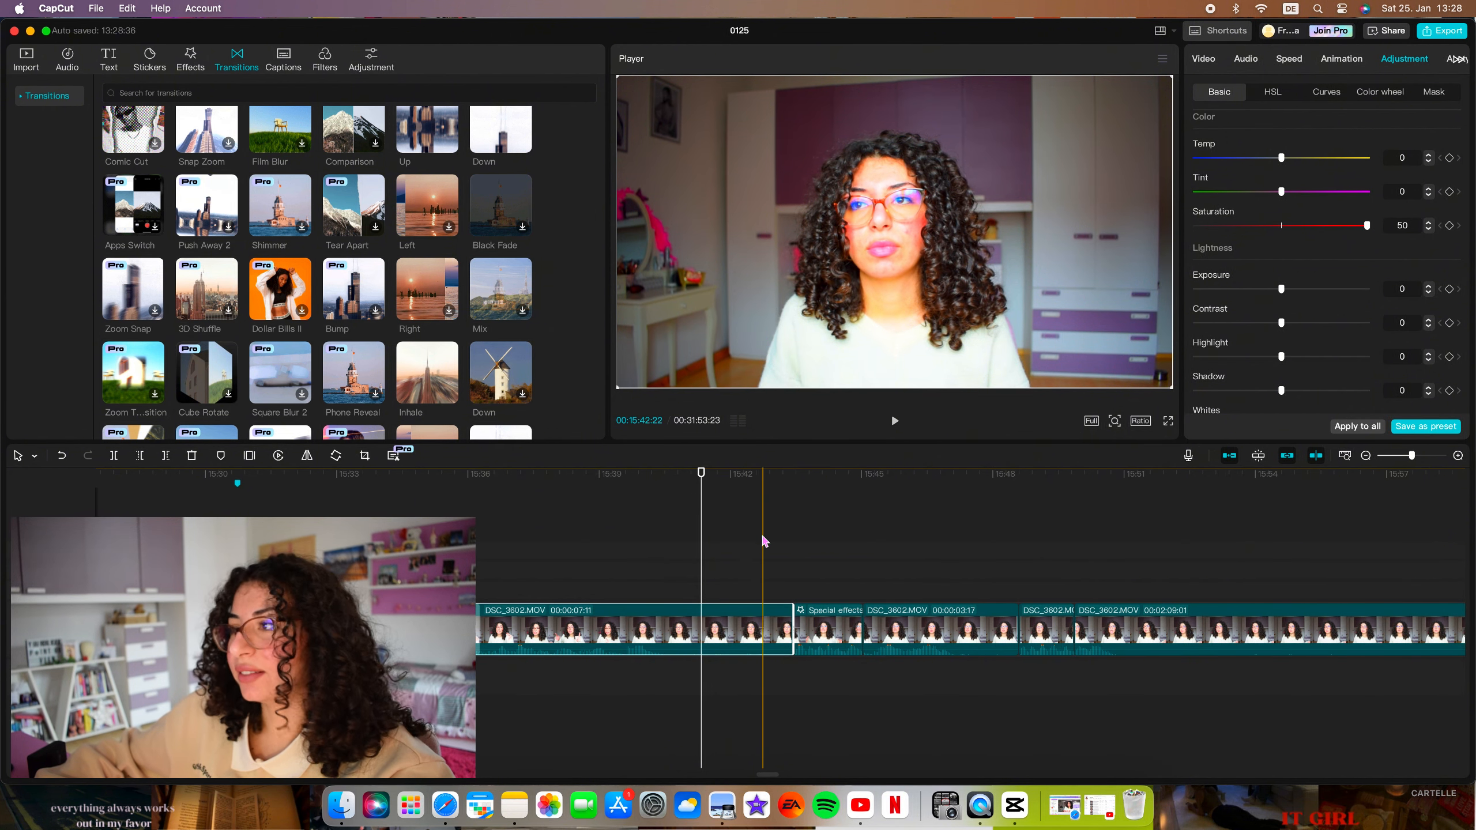
left_click_drag(1367, 225, 1356, 230)
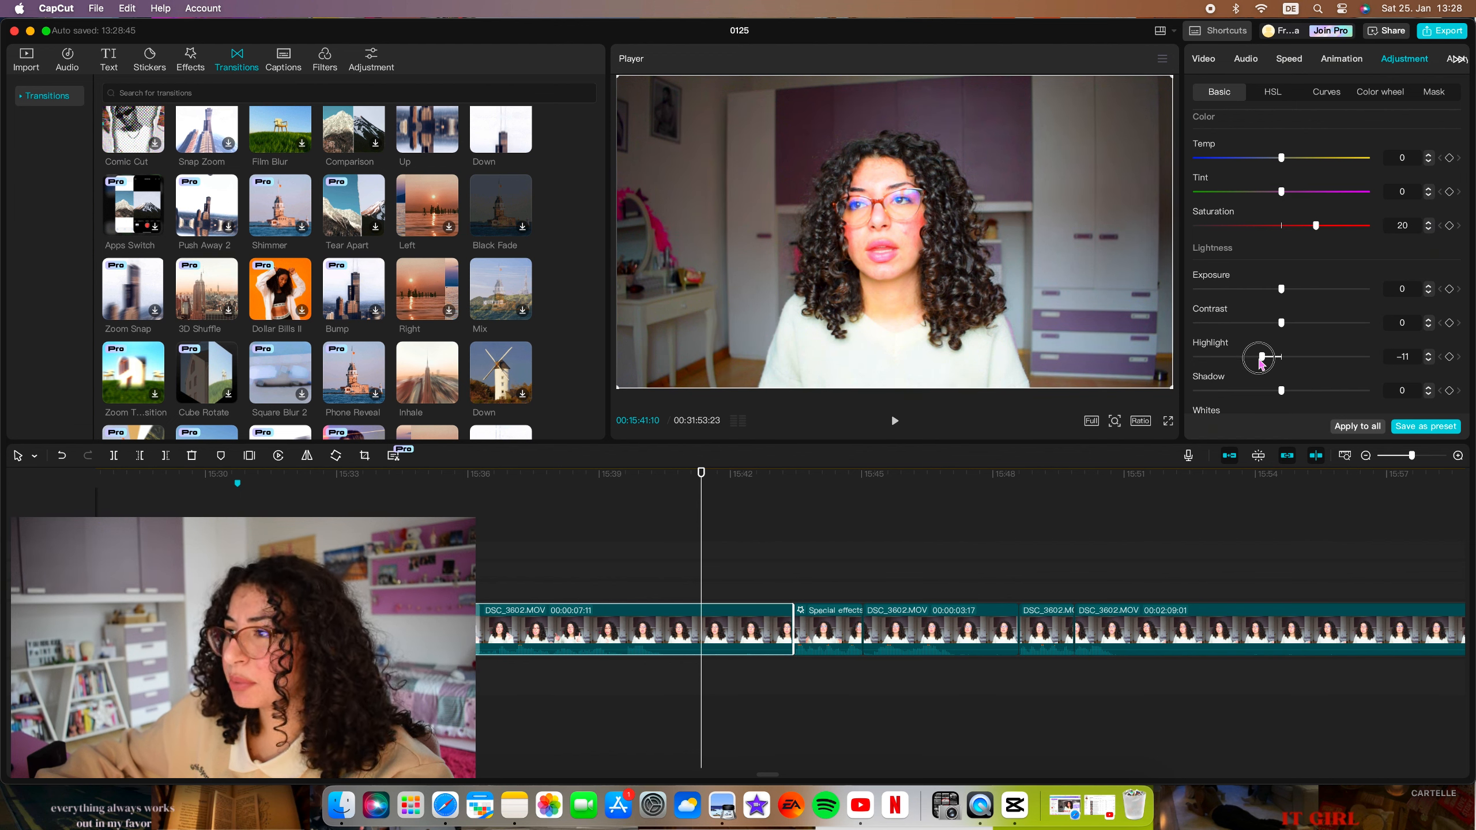
Set the clip's highlight to -20 and apply the colour adjustments to all clips.
left_click_drag(1262, 361, 1247, 357)
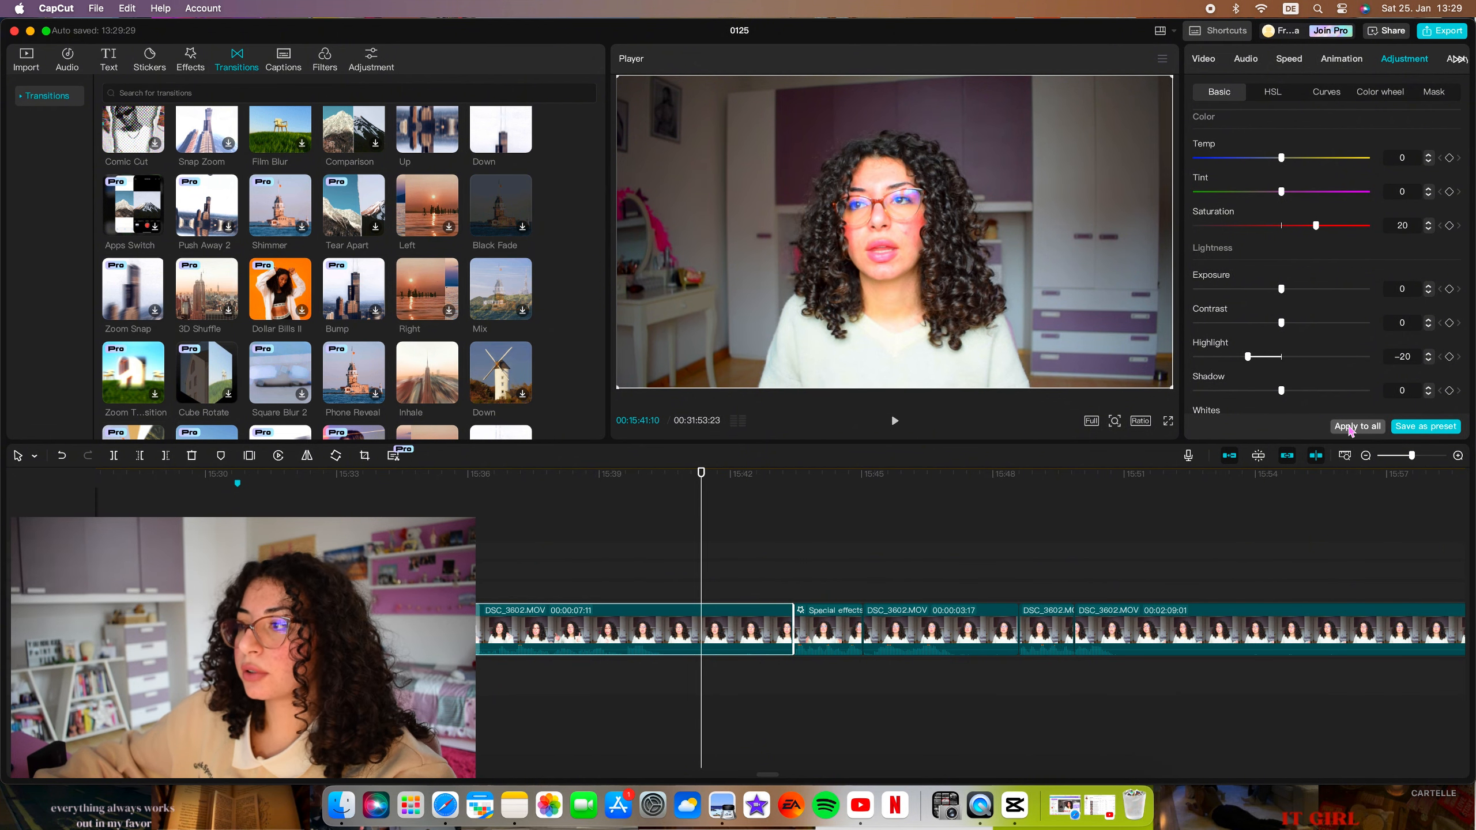
left_click(1349, 428)
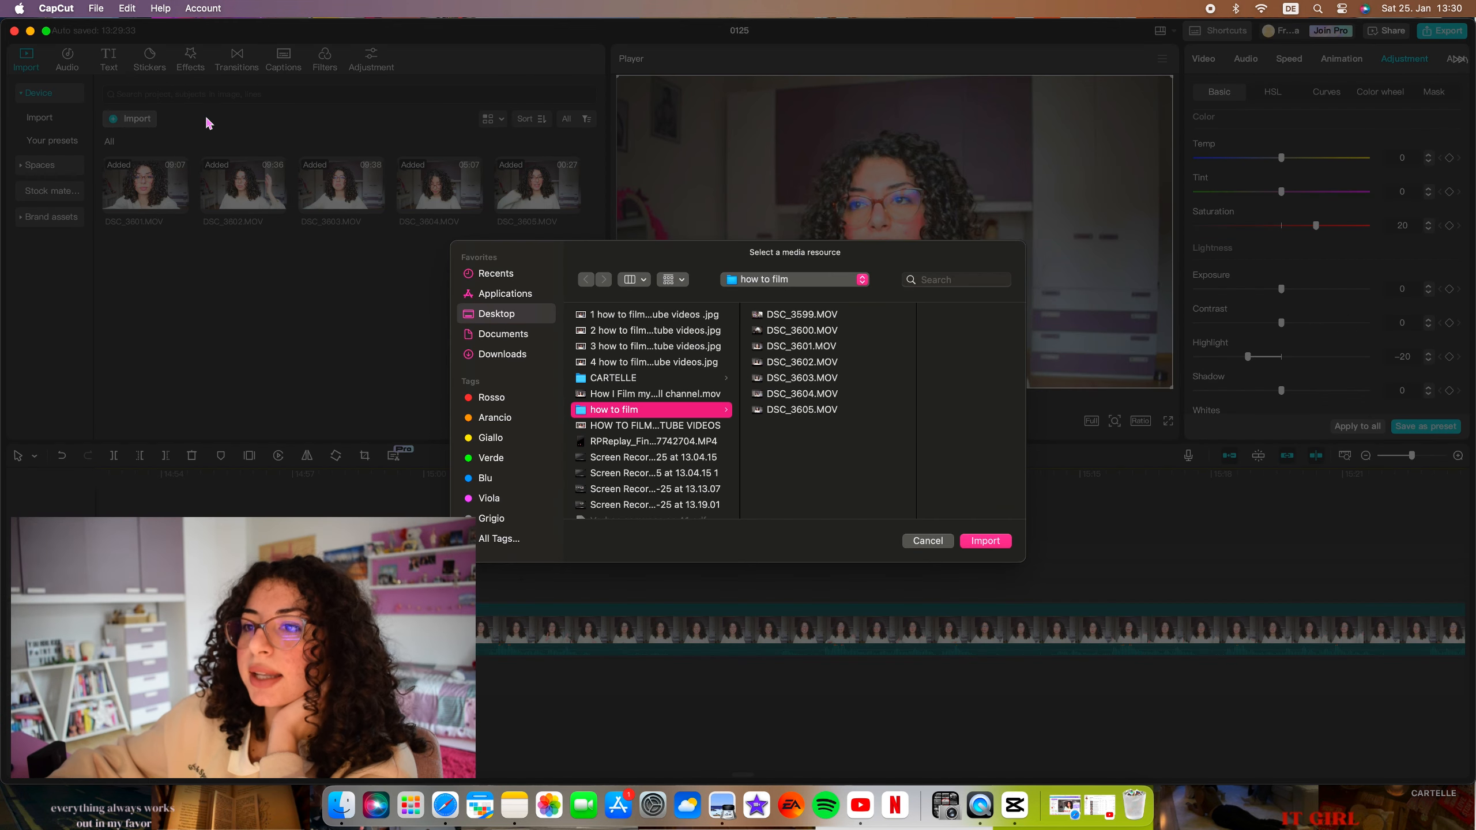
Import "HOW TO FILM YOUR YOUTUBE VIDEOS.png" and place it above the main video at about 00:15:11.
scroll(632, 378, "down", 1)
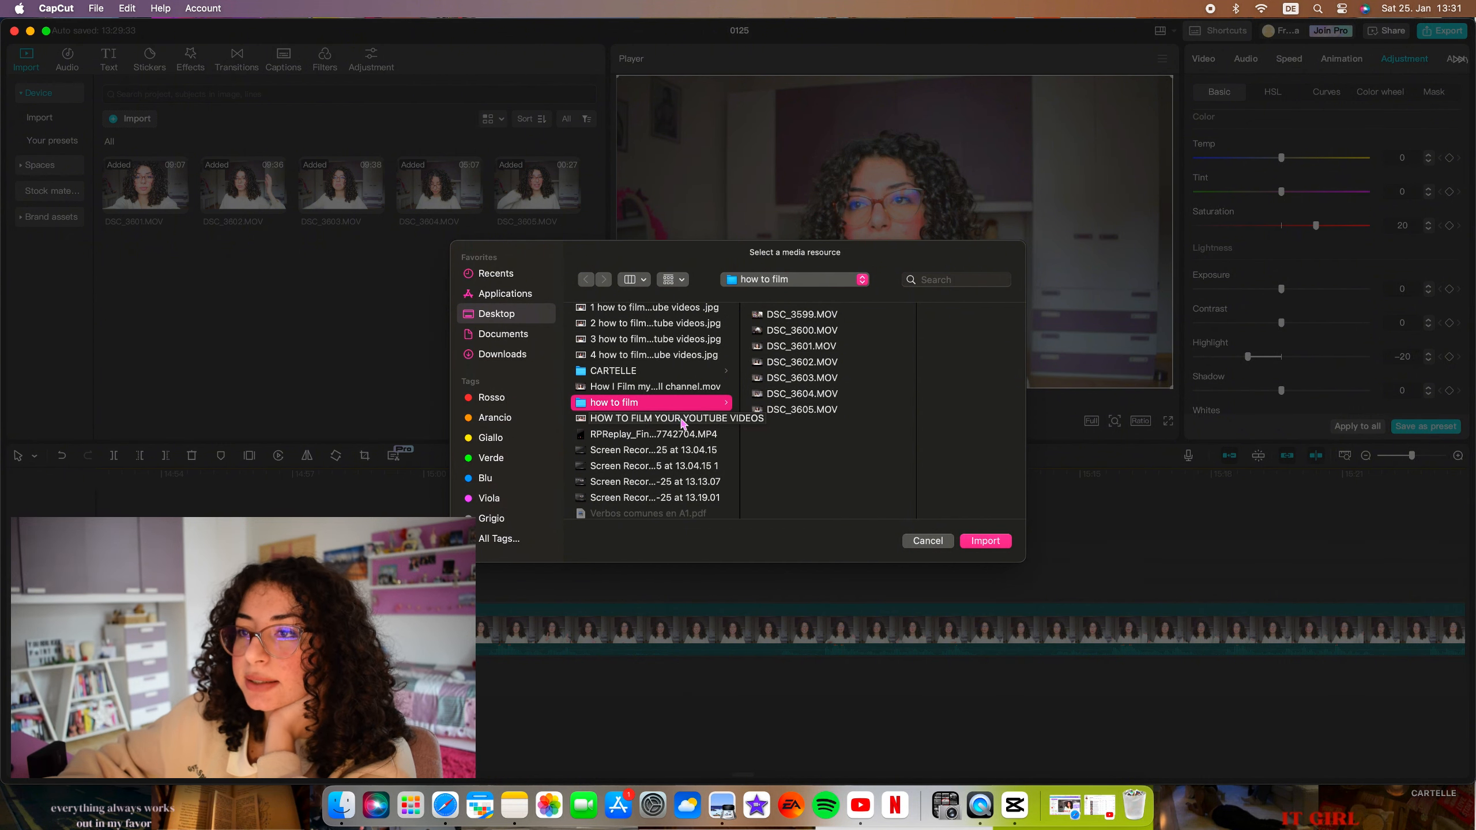
left_click_drag(145, 265, 594, 584)
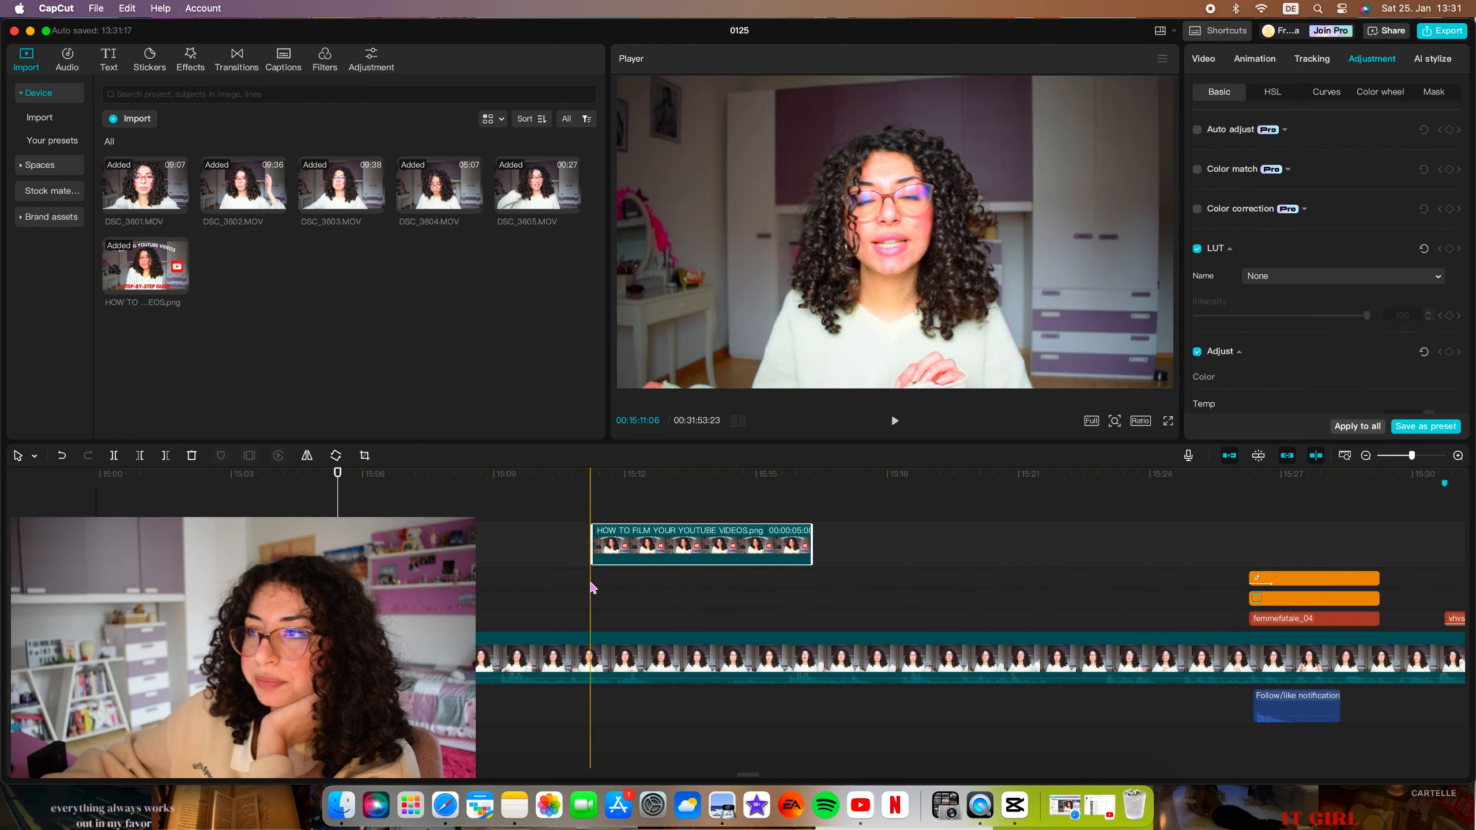
left_click(588, 515)
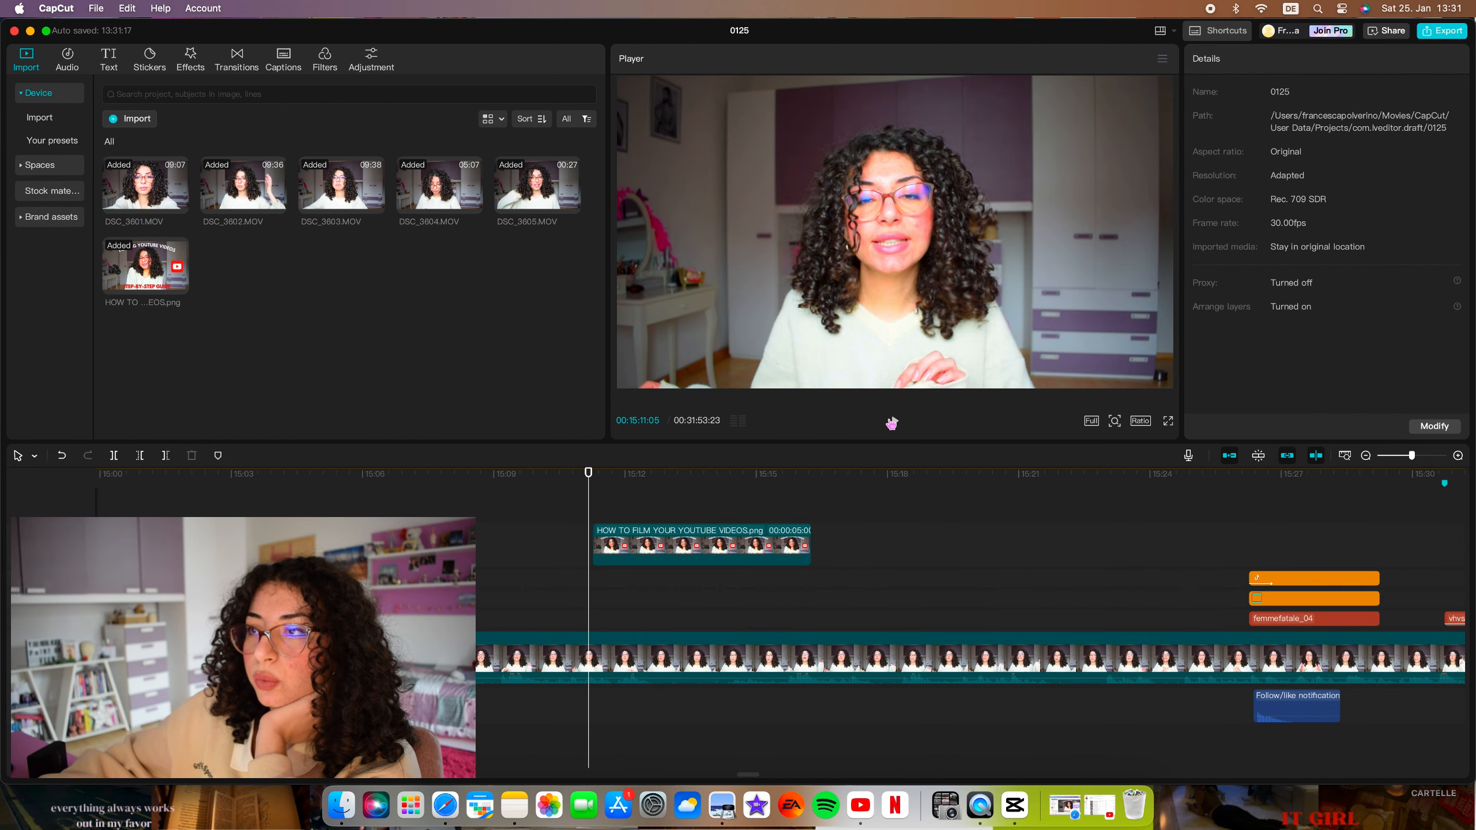
Preview the overlay image, shrink it into the upper-right corner of the video frame, and trim its end to about 00:15:13.
left_click(894, 420)
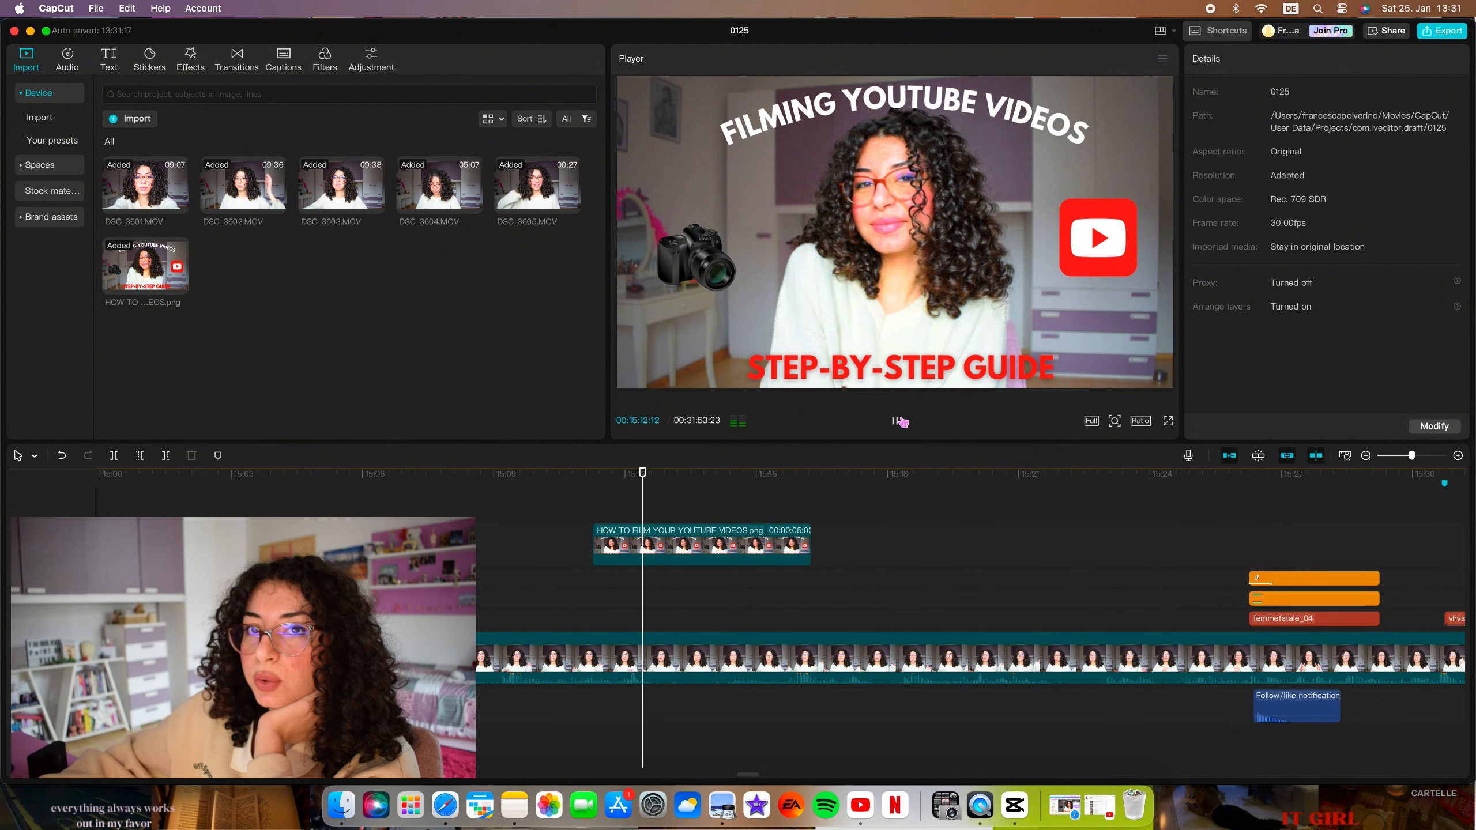
left_click(898, 420)
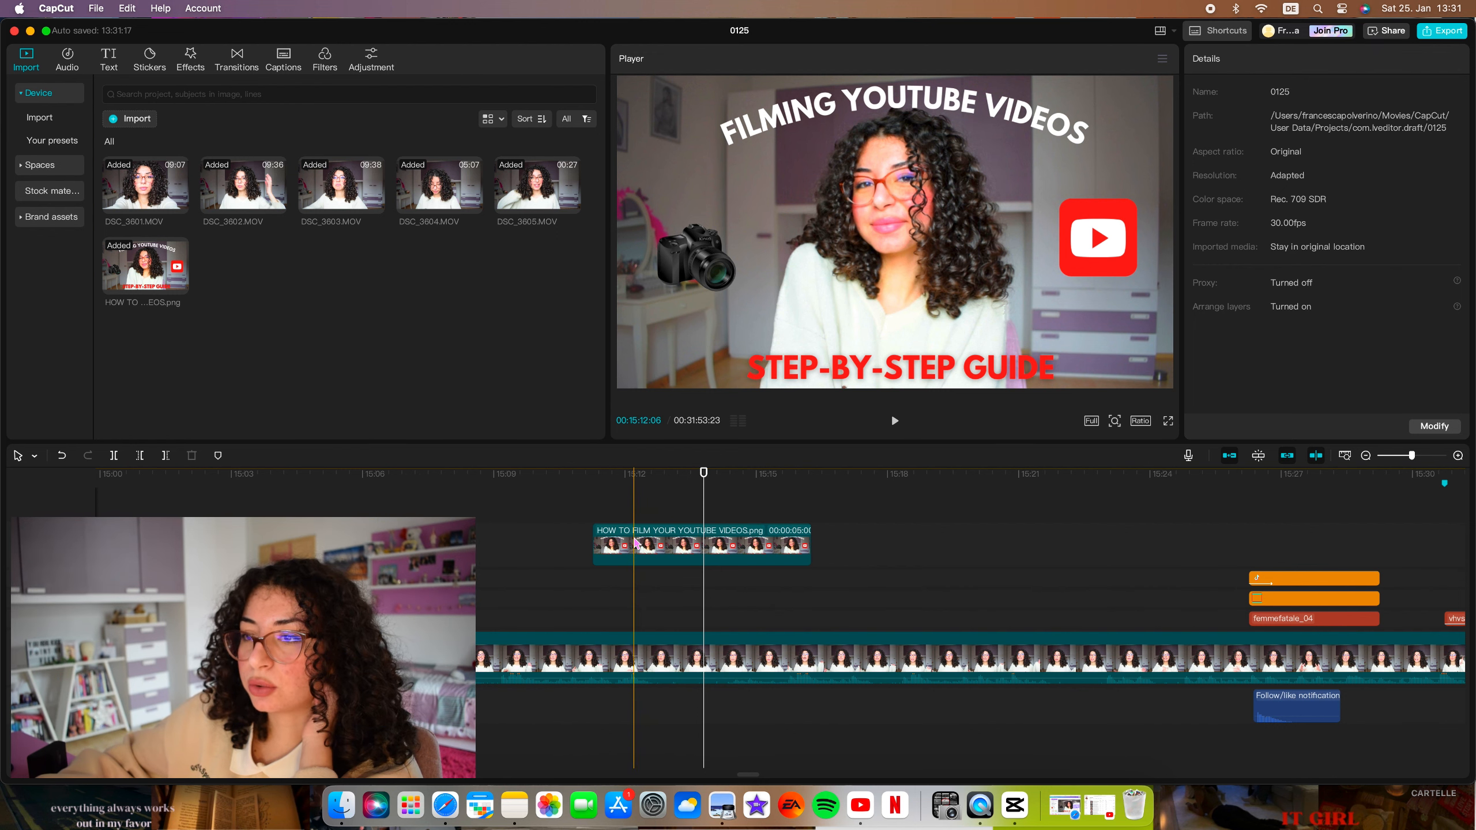
left_click(645, 543)
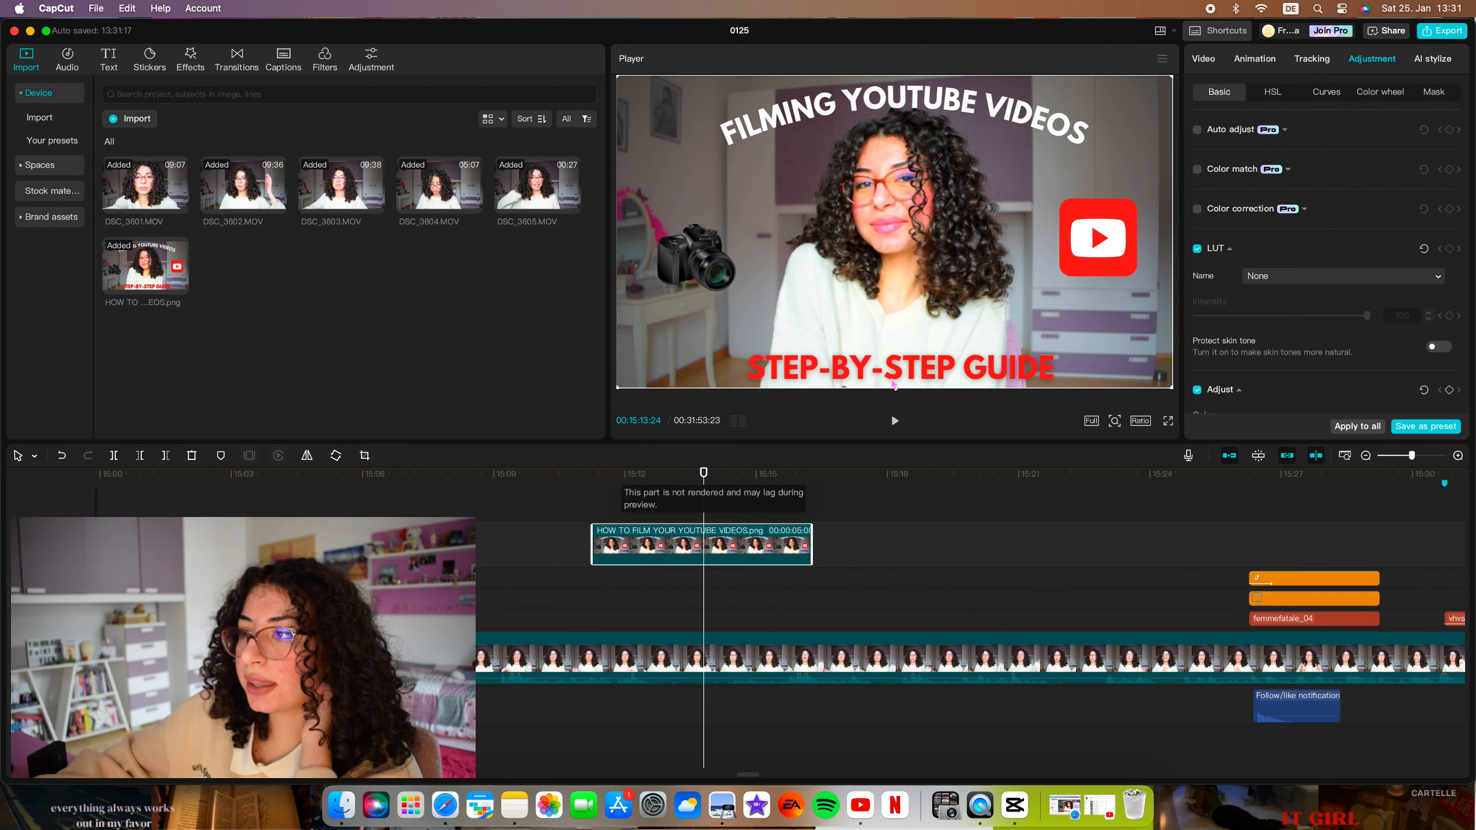
left_click_drag(1171, 386, 1048, 155)
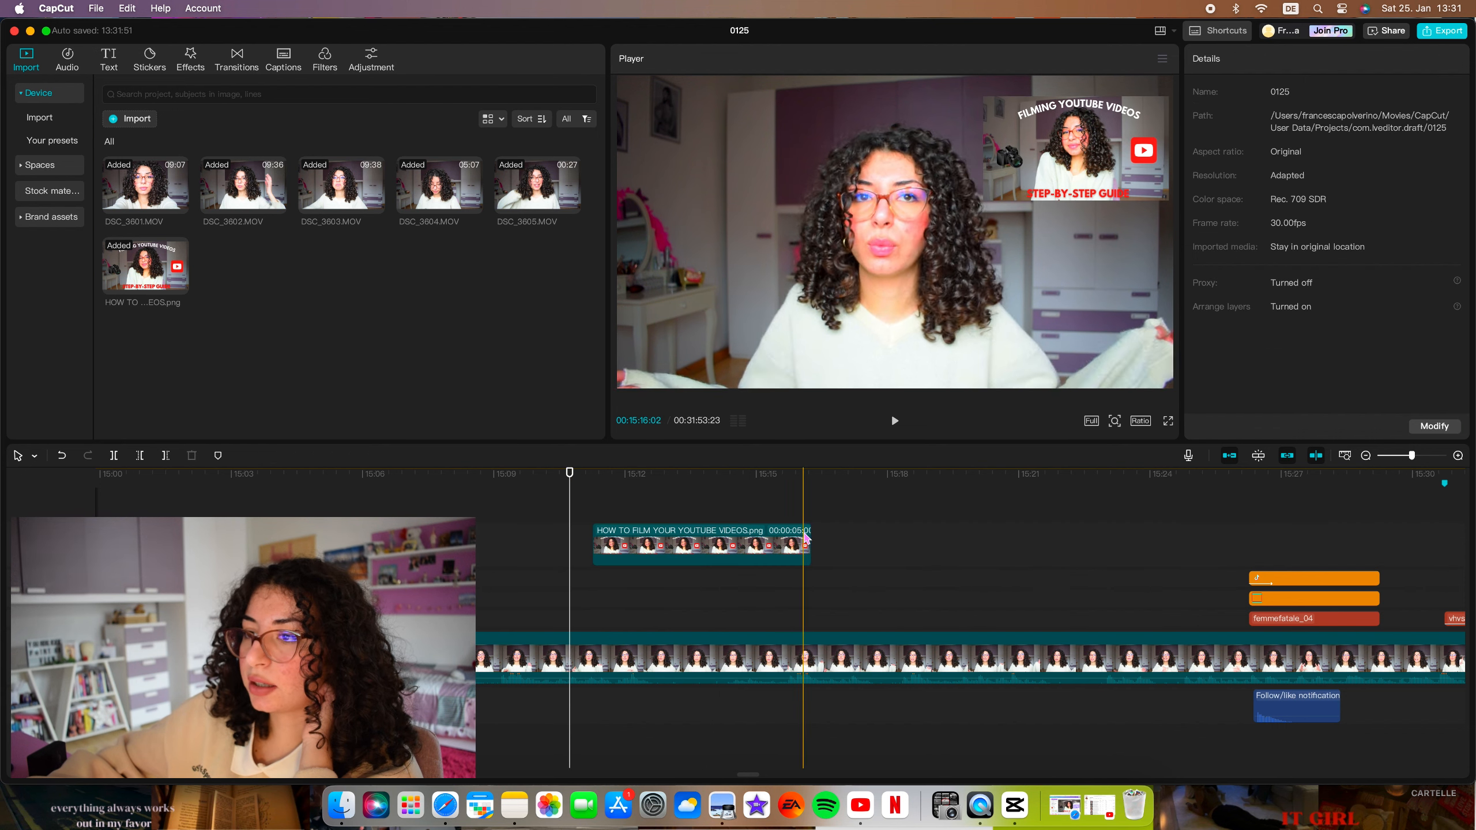
left_click_drag(805, 538, 687, 543)
left_click(692, 474)
Try the Zoom 1 entrance animation on the overlay image, and settle on Fade In.
left_click(1254, 58)
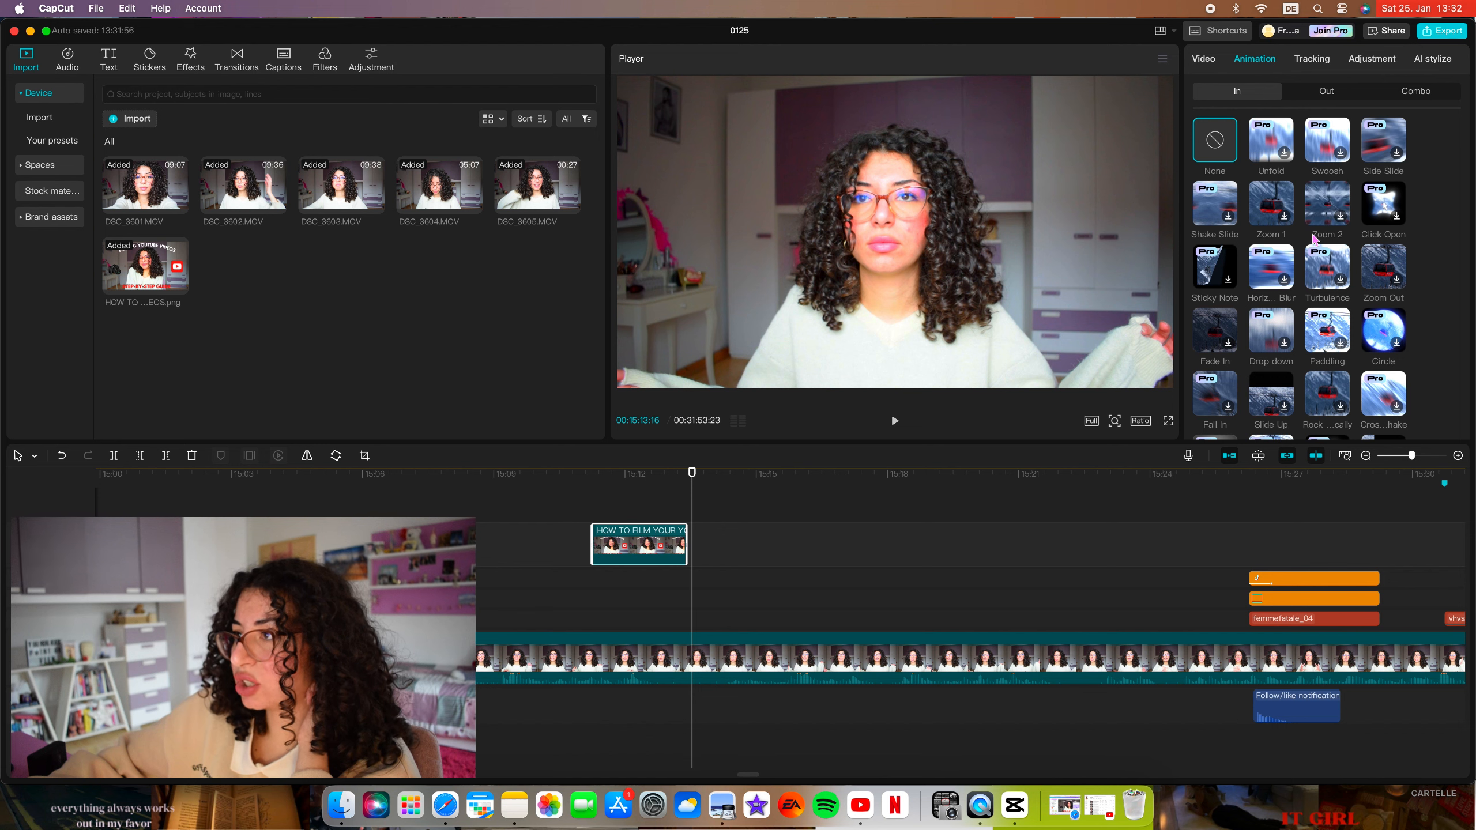
left_click(1272, 202)
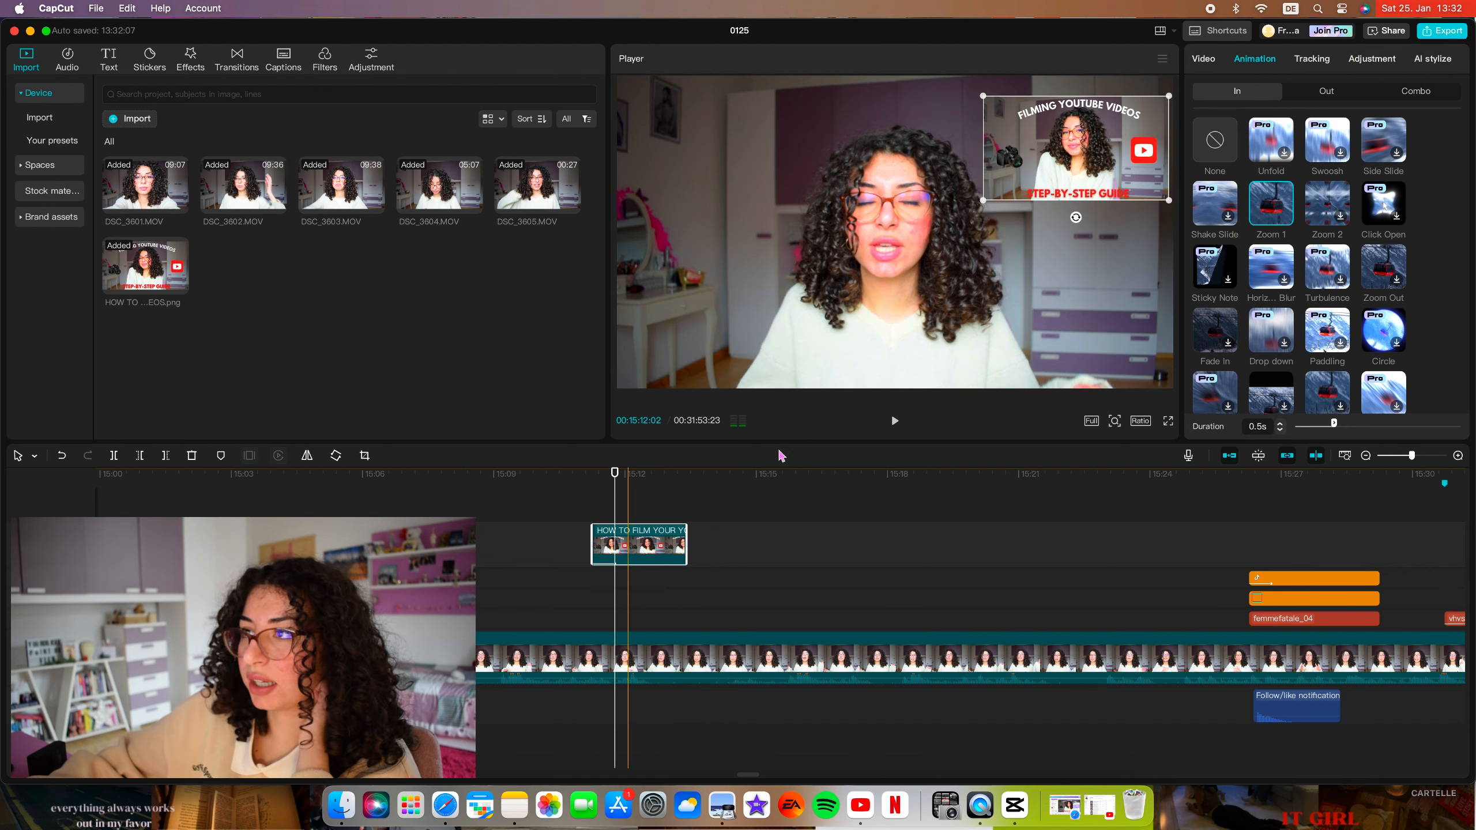
scroll(1221, 279, "down", 2)
left_click(1215, 283)
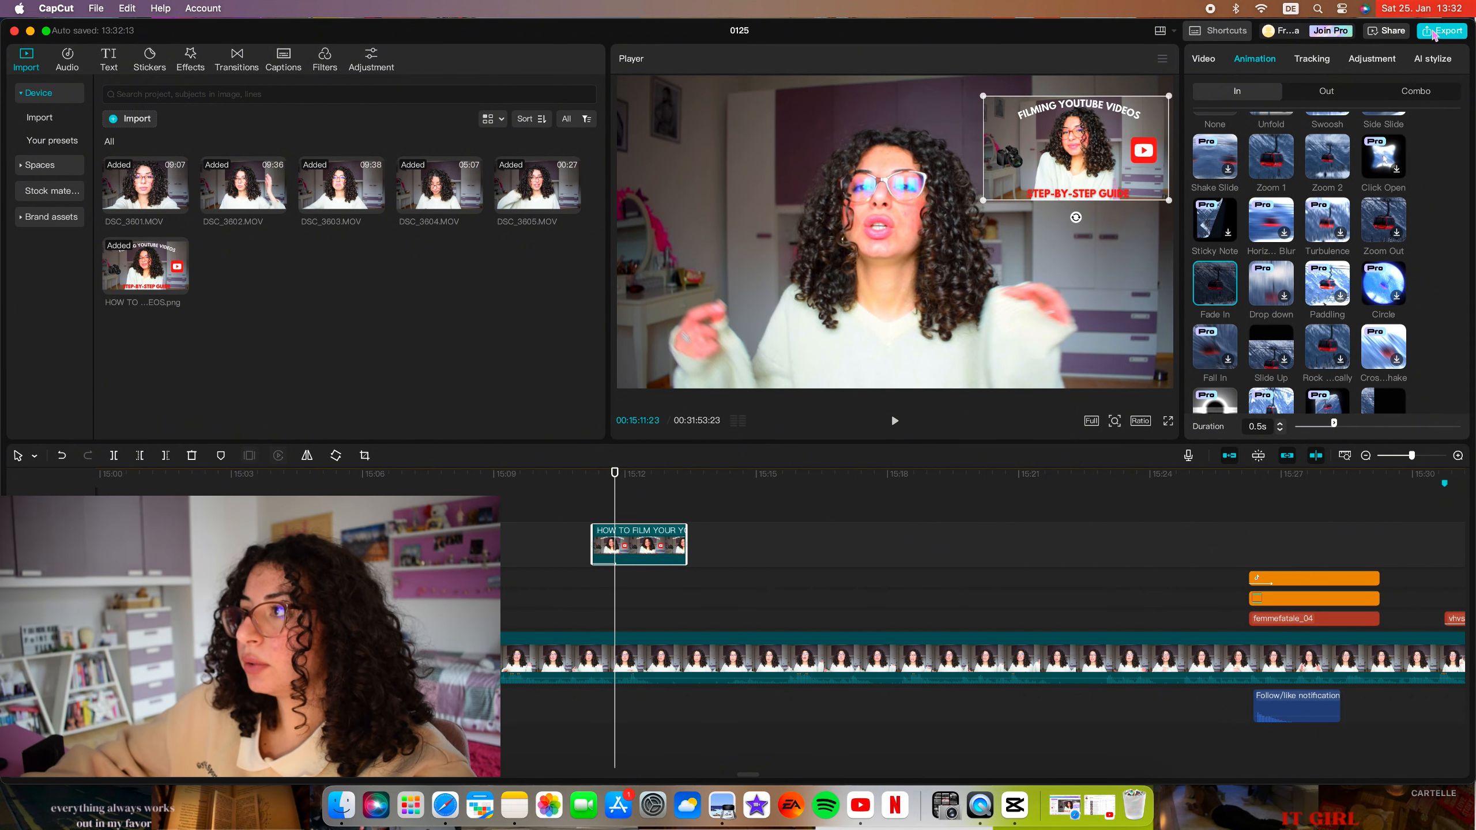
Set up the video export with a name ending in "videos small creator youtube" and a resolution of 4K.
left_click(1441, 34)
left_click_drag(840, 212, 825, 212)
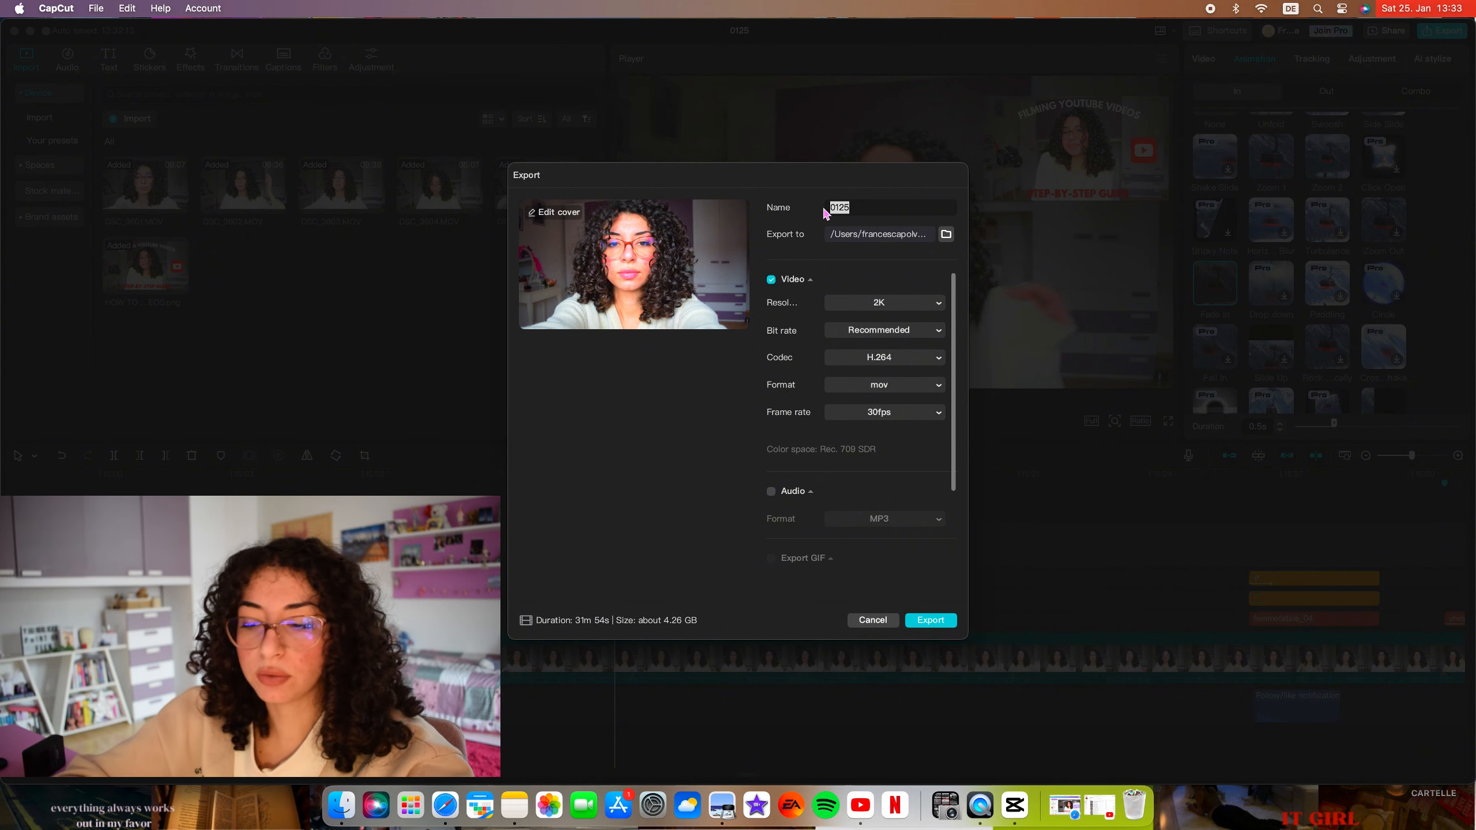
type("w to fi")
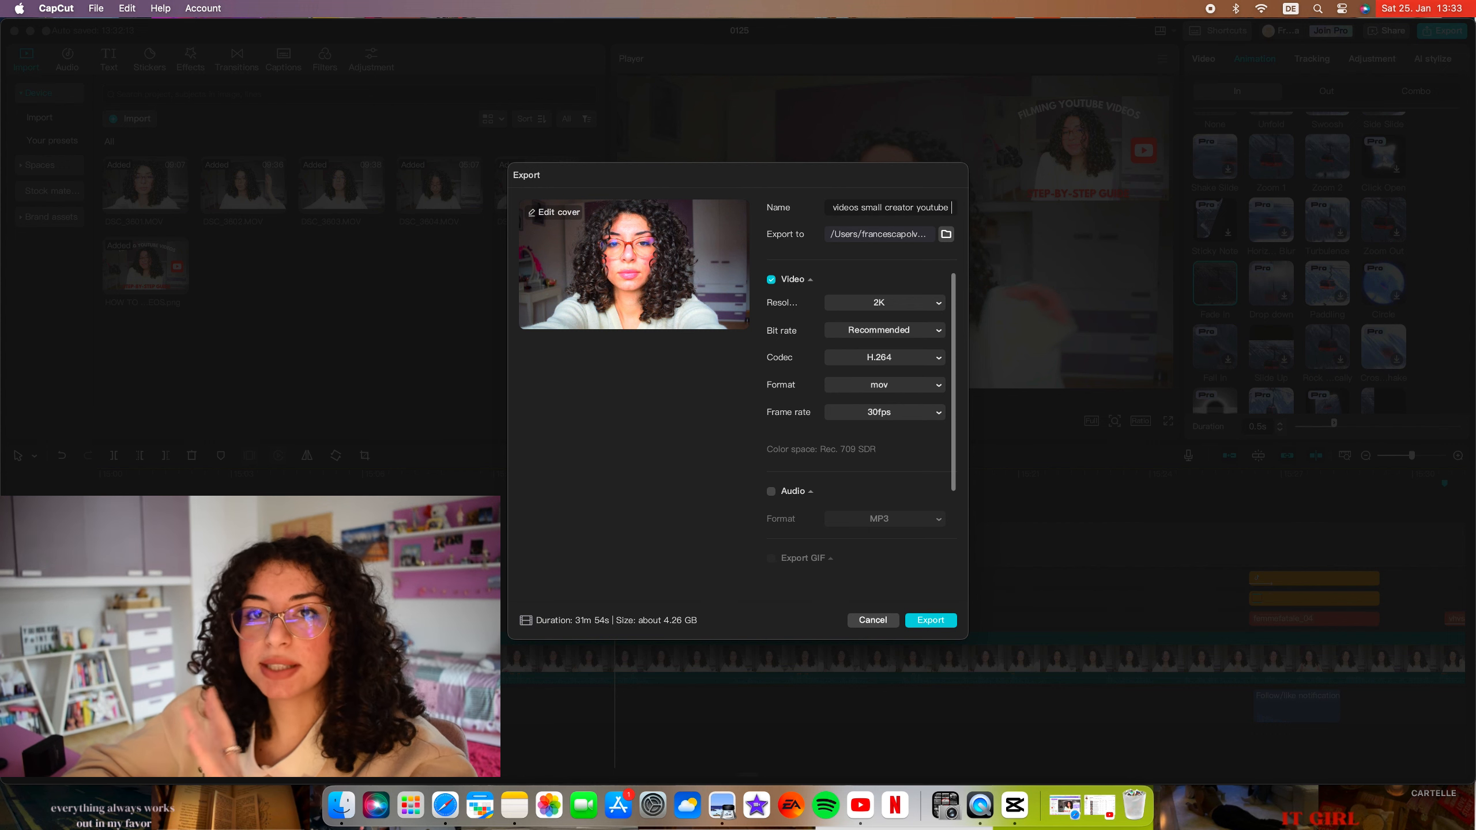
left_click(913, 307)
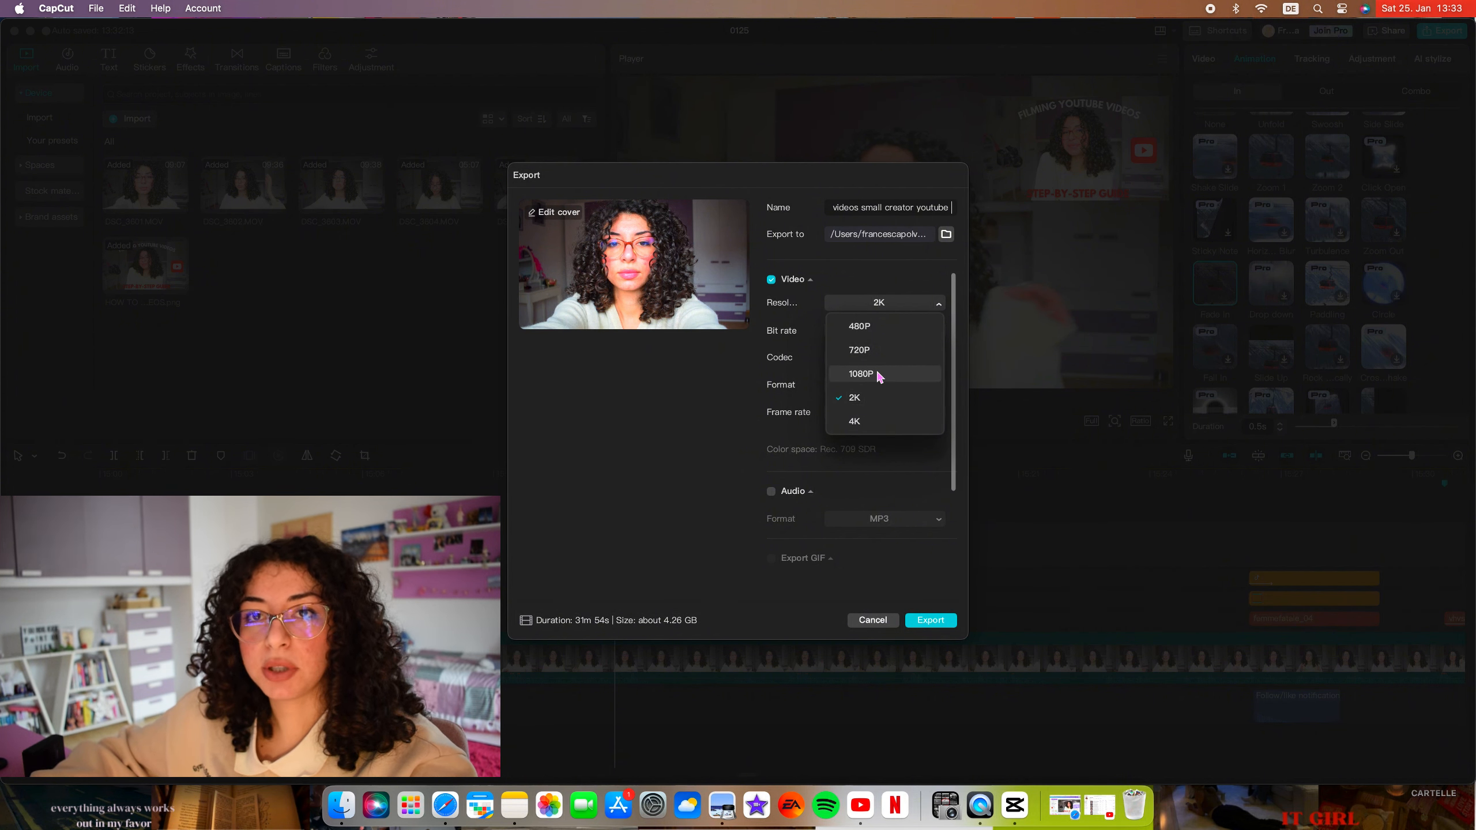
left_click(863, 422)
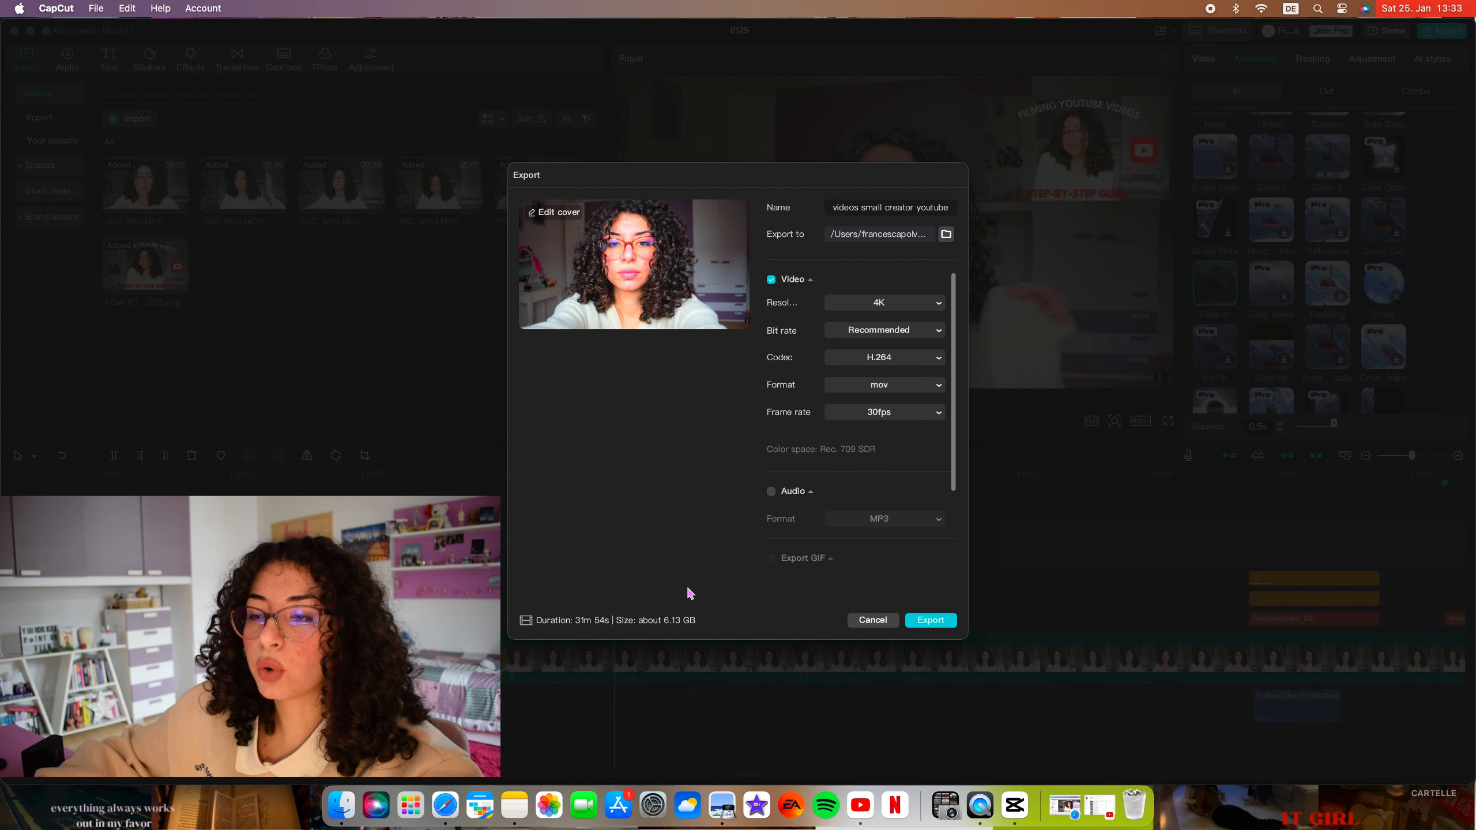